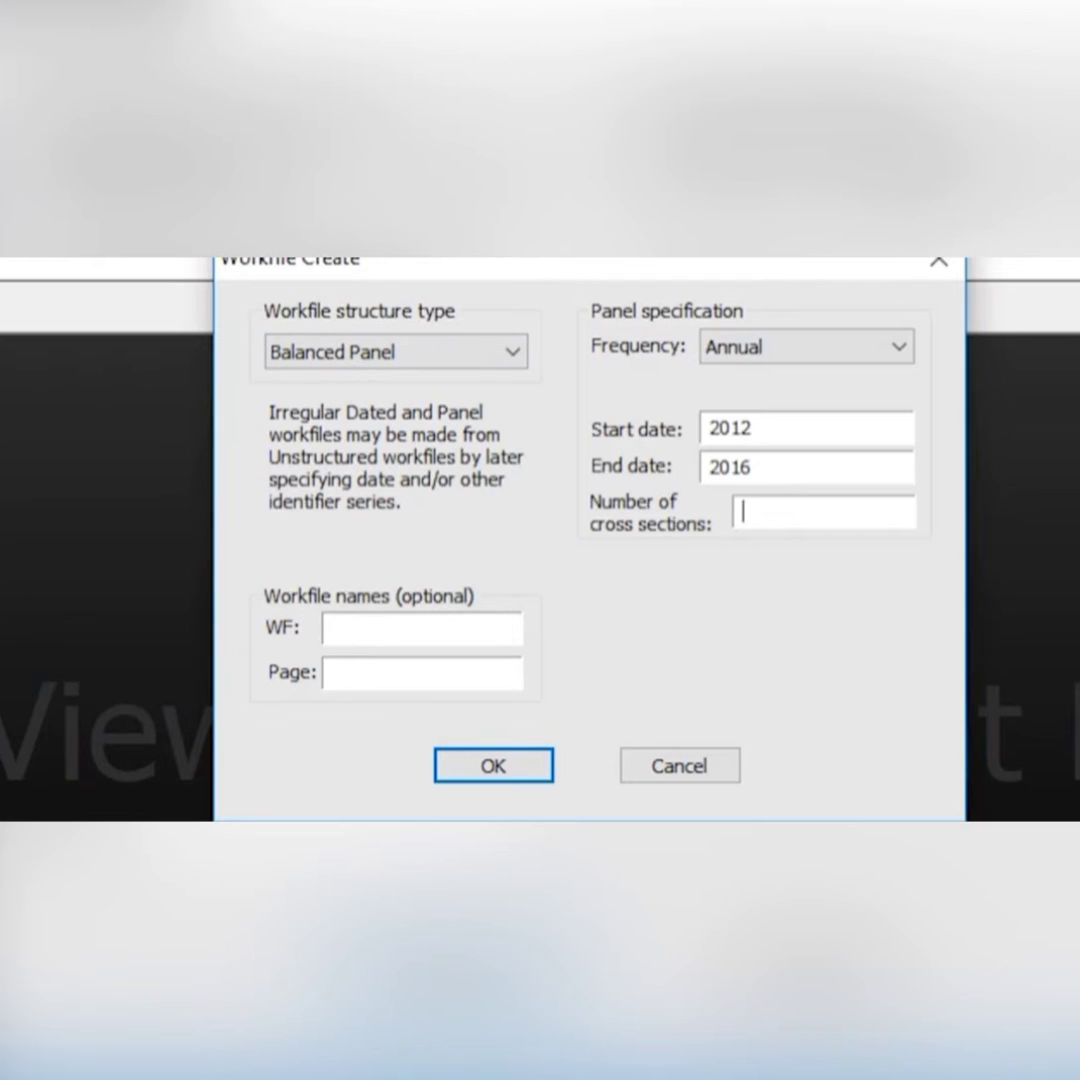
- Create the balanced panel workfile with 9 cross sections and the name Data Panel, and maximize its window
{"action": "type", "text": "9"}
{"action": "type", "text": "Data Panel"}
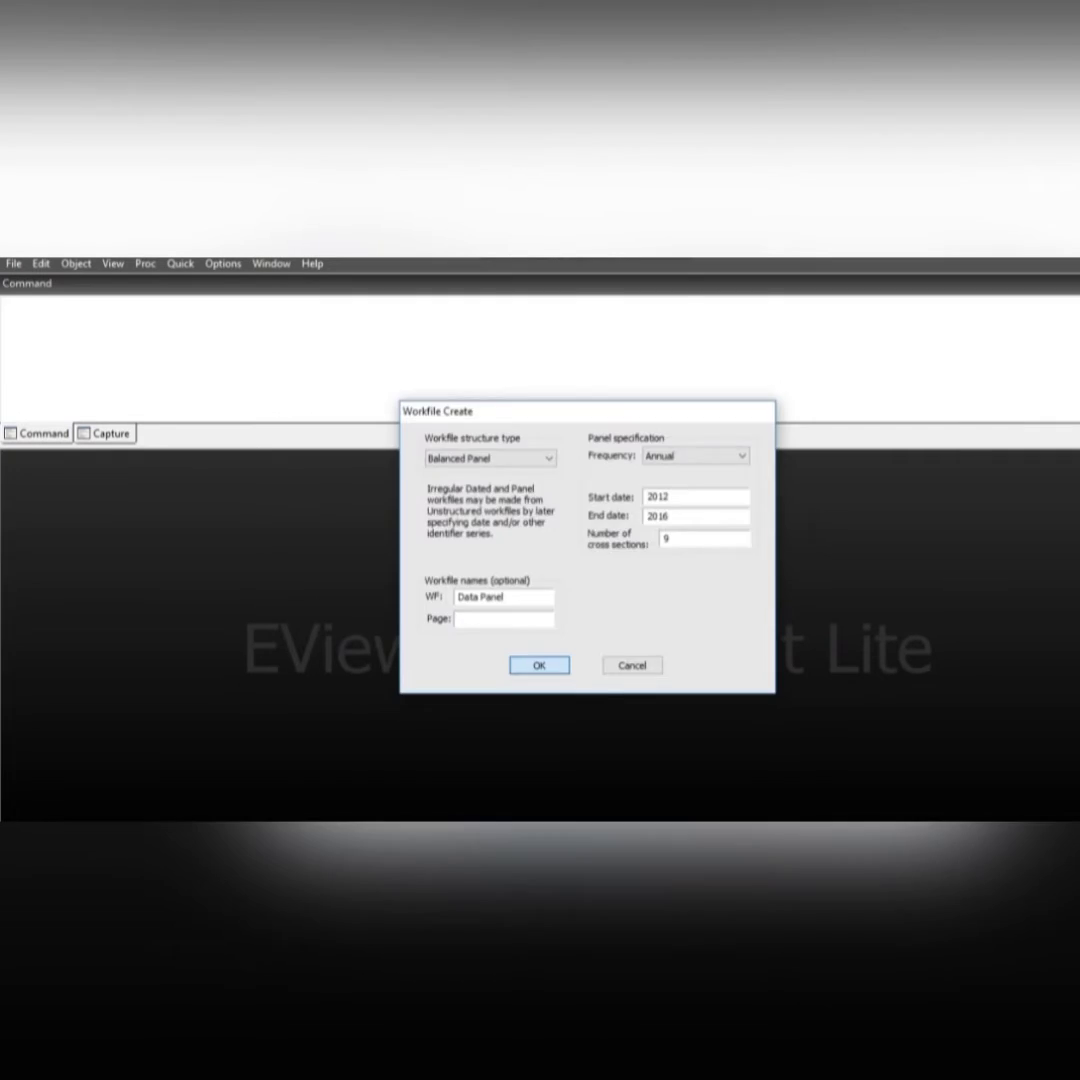
{"action": "left_click", "coordinate": [493, 766]}
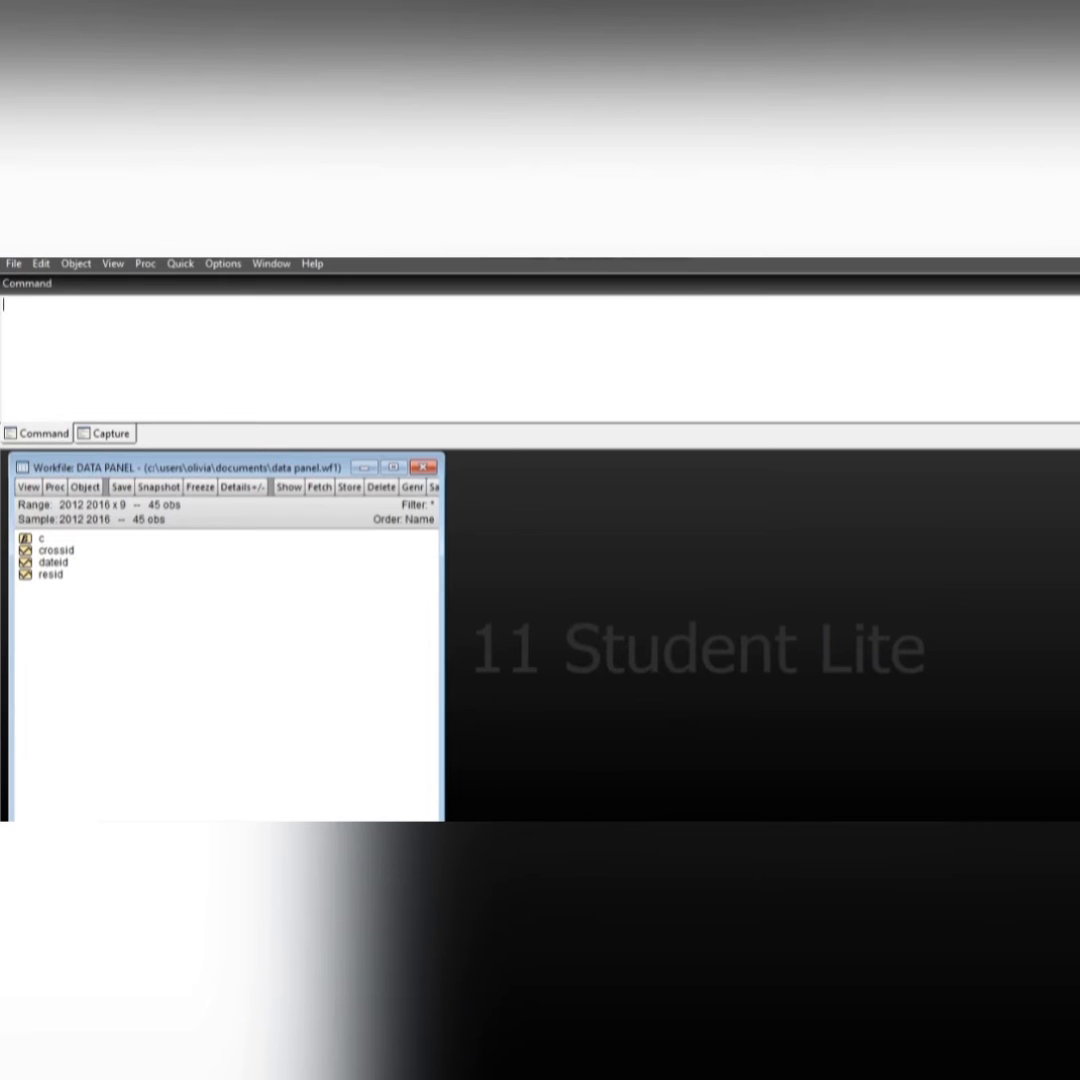
{"action": "left_click", "coordinate": [393, 467]}
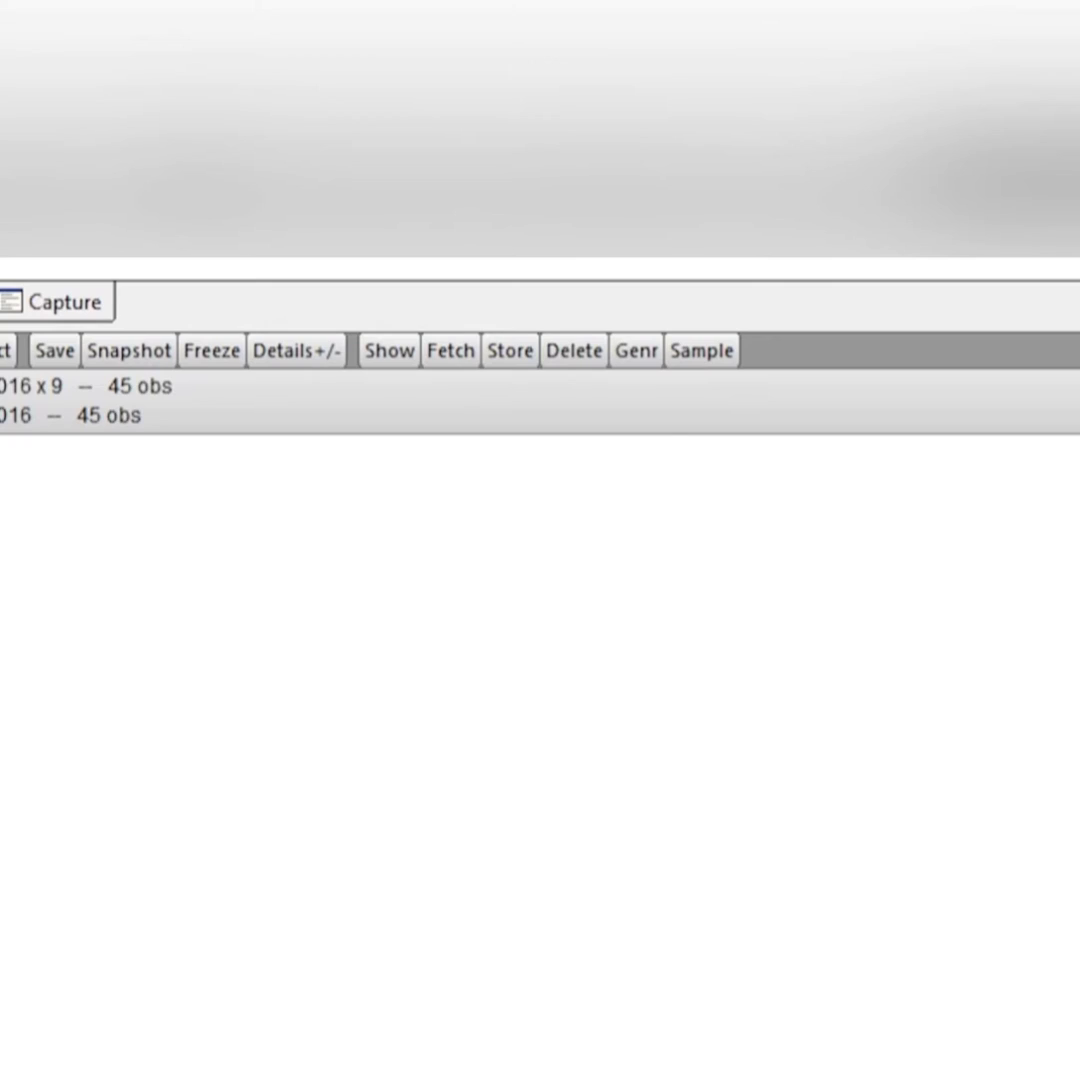
- Create a new Series object named size in the workfile
{"action": "right_click", "coordinate": [230, 507]}
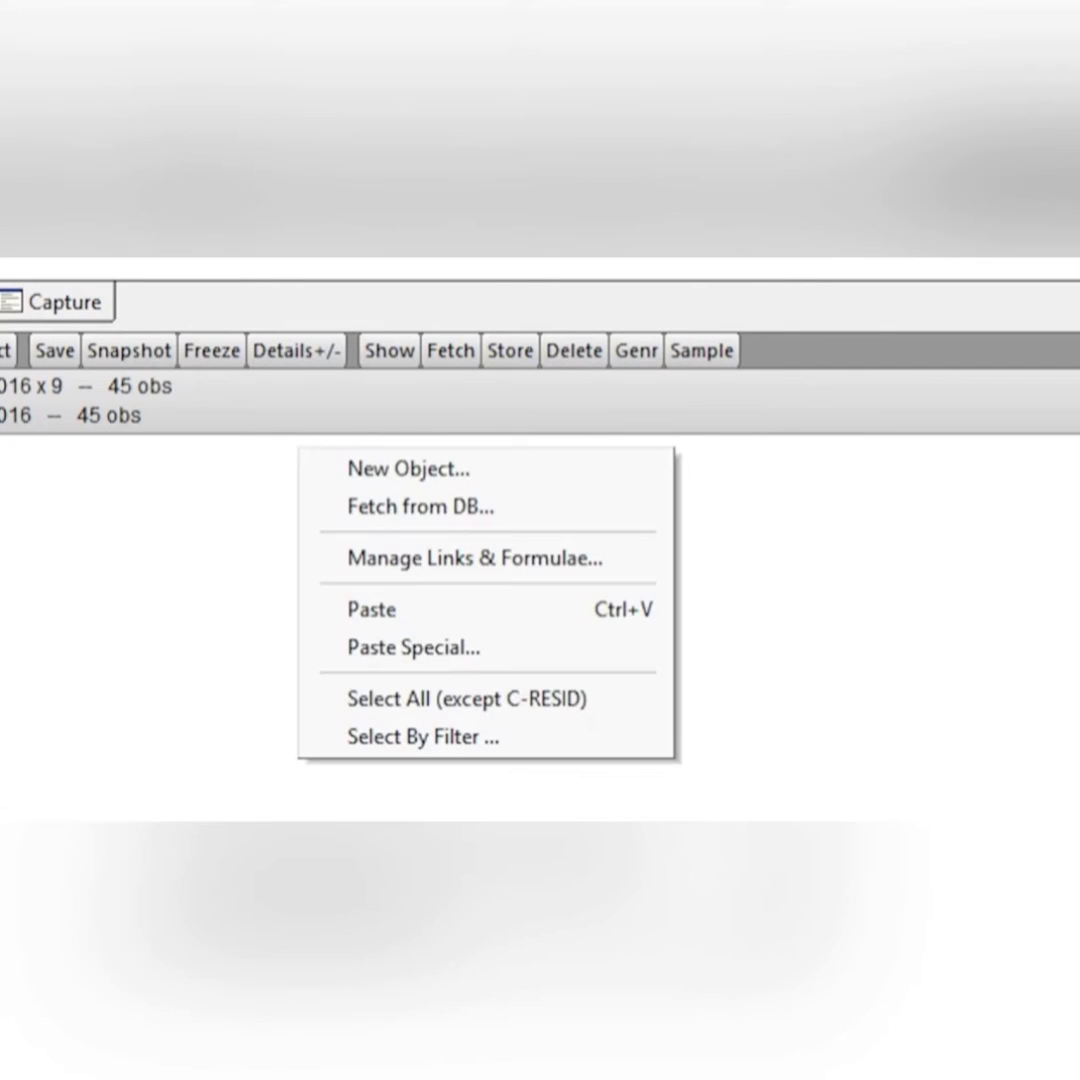
{"action": "left_click", "coordinate": [409, 469]}
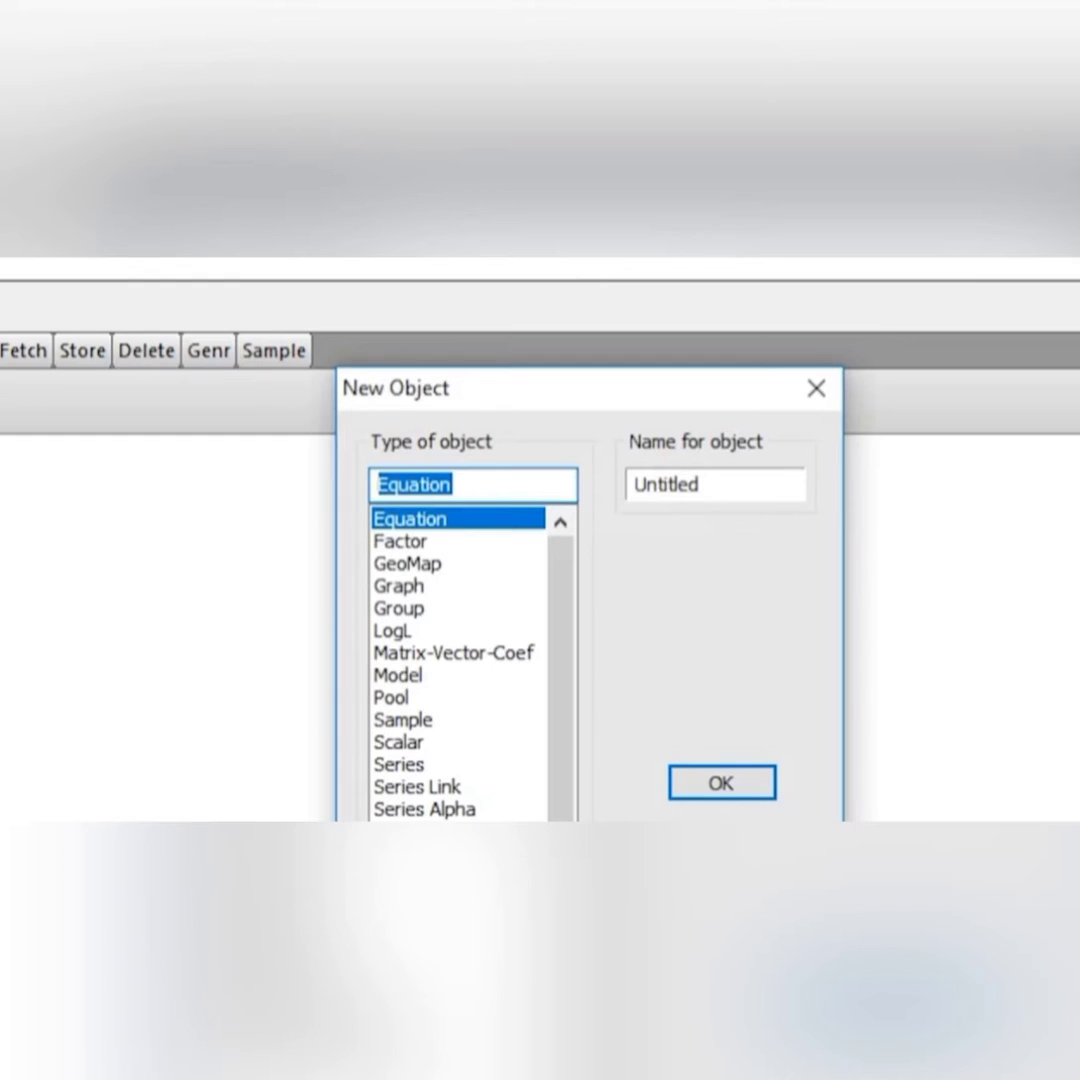
{"action": "left_click", "coordinate": [493, 665]}
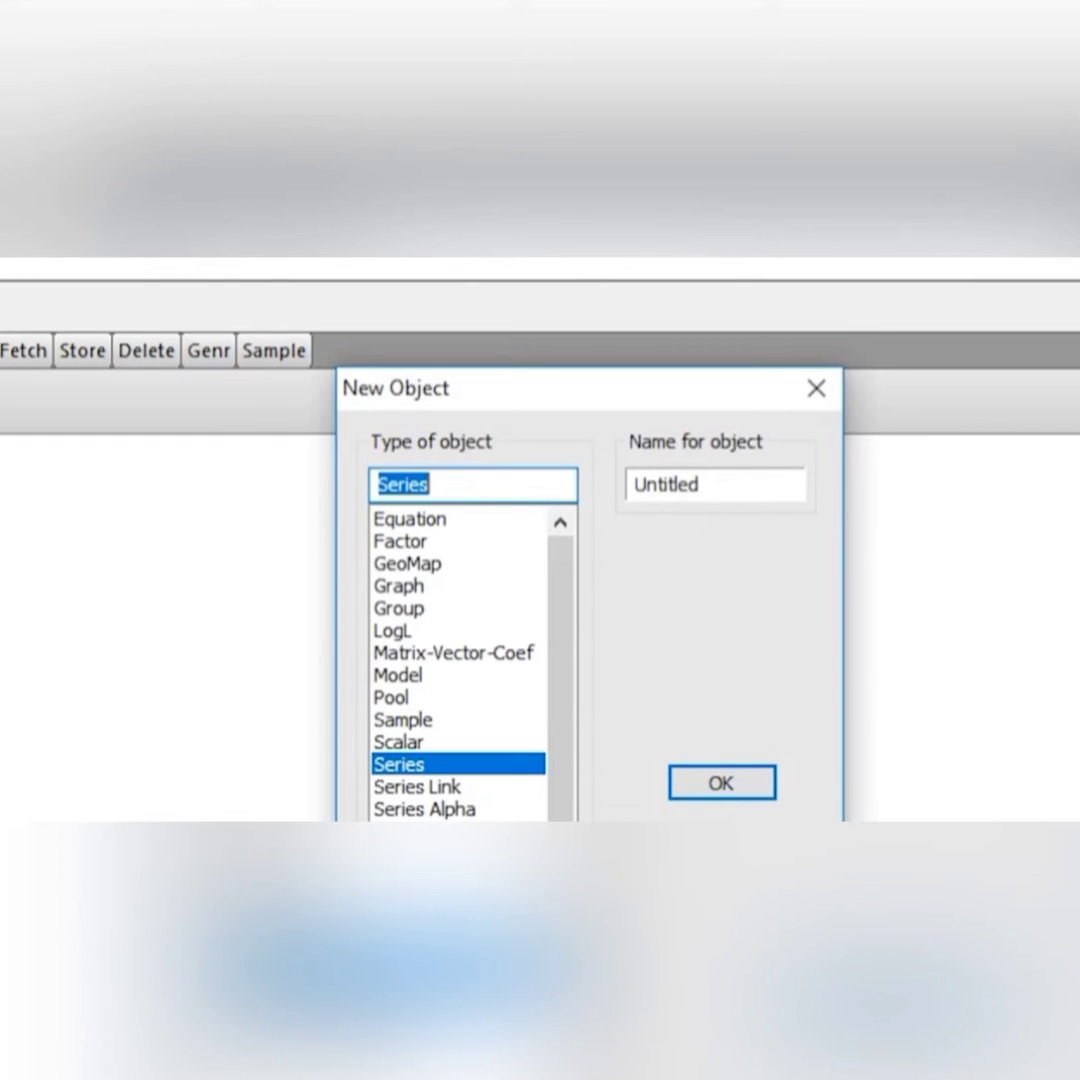
{"action": "left_click", "coordinate": [715, 485]}
{"action": "key", "text": "BackSpace"}
{"action": "key", "text": "BackSpace"}
{"action": "key", "text": "BackSpace"}
{"action": "key", "text": "BackSpace"}
{"action": "key", "text": "BackSpace"}
{"action": "key", "text": "BackSpace"}
{"action": "key", "text": "BackSpace"}
{"action": "key", "text": "BackSpace"}
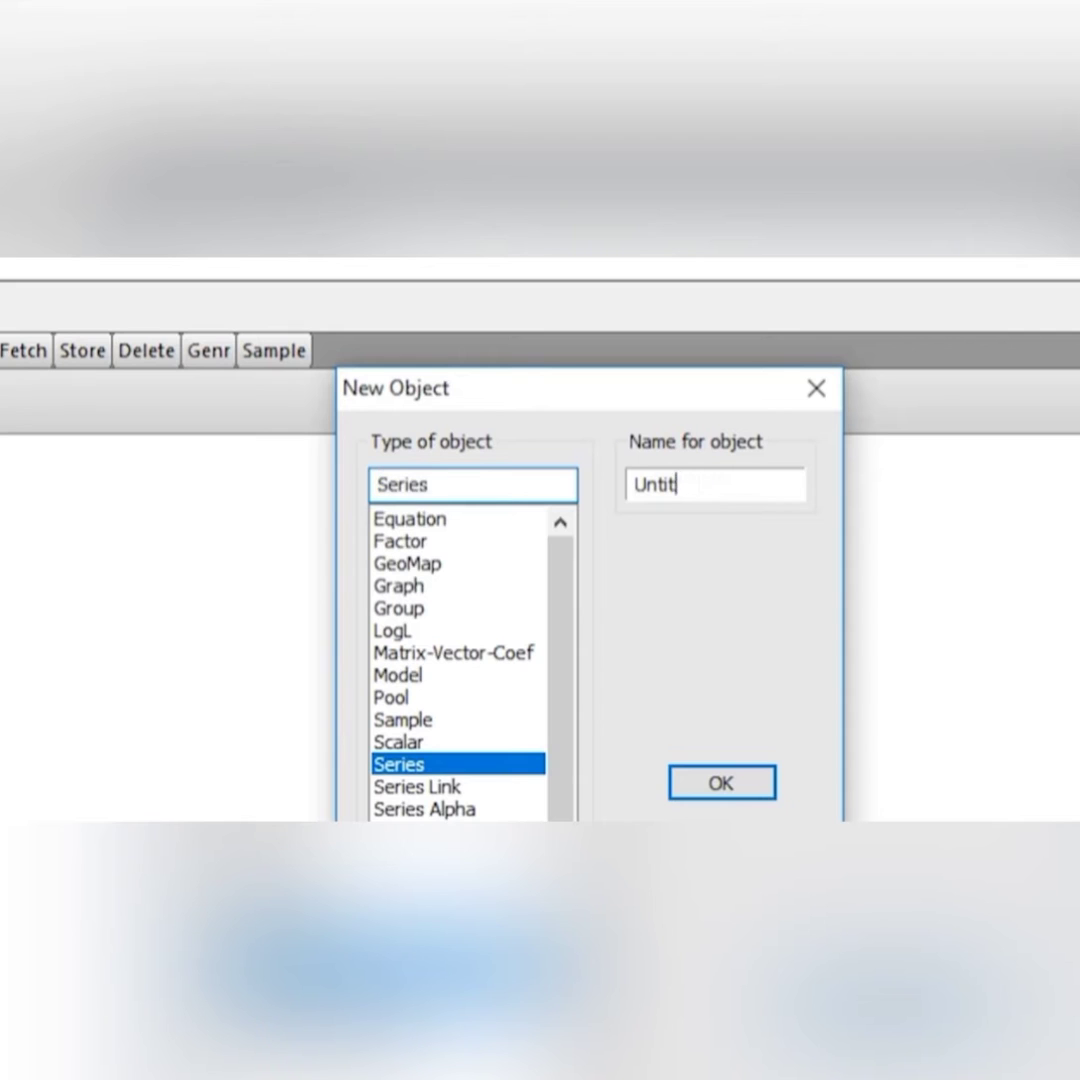
{"action": "type", "text": "size"}
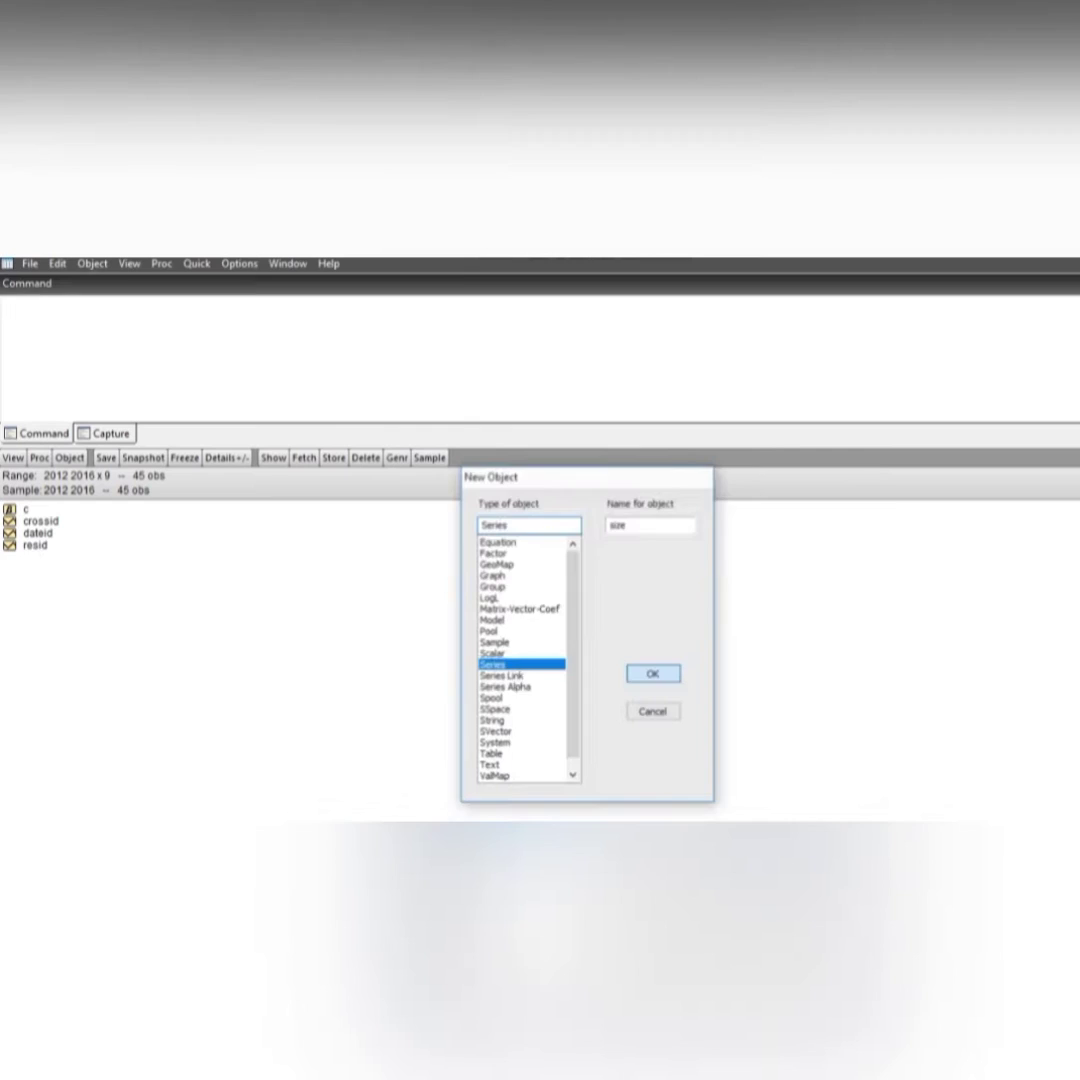
{"action": "left_click", "coordinate": [722, 782]}
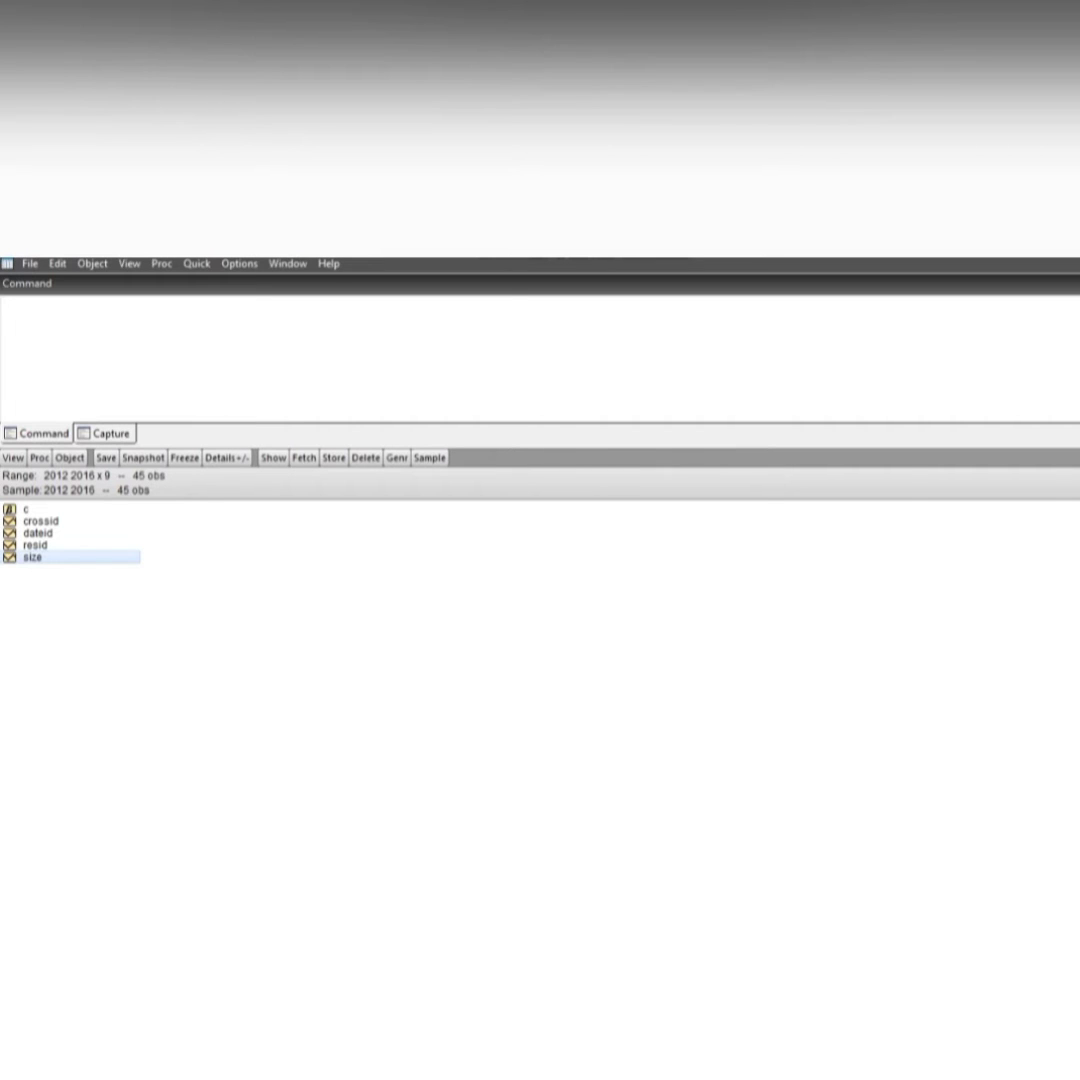
- Open the size series and fill it from the first observation with the company size values D4:D48 copied from the Excel workbook
{"action": "double_click", "coordinate": [33, 557]}
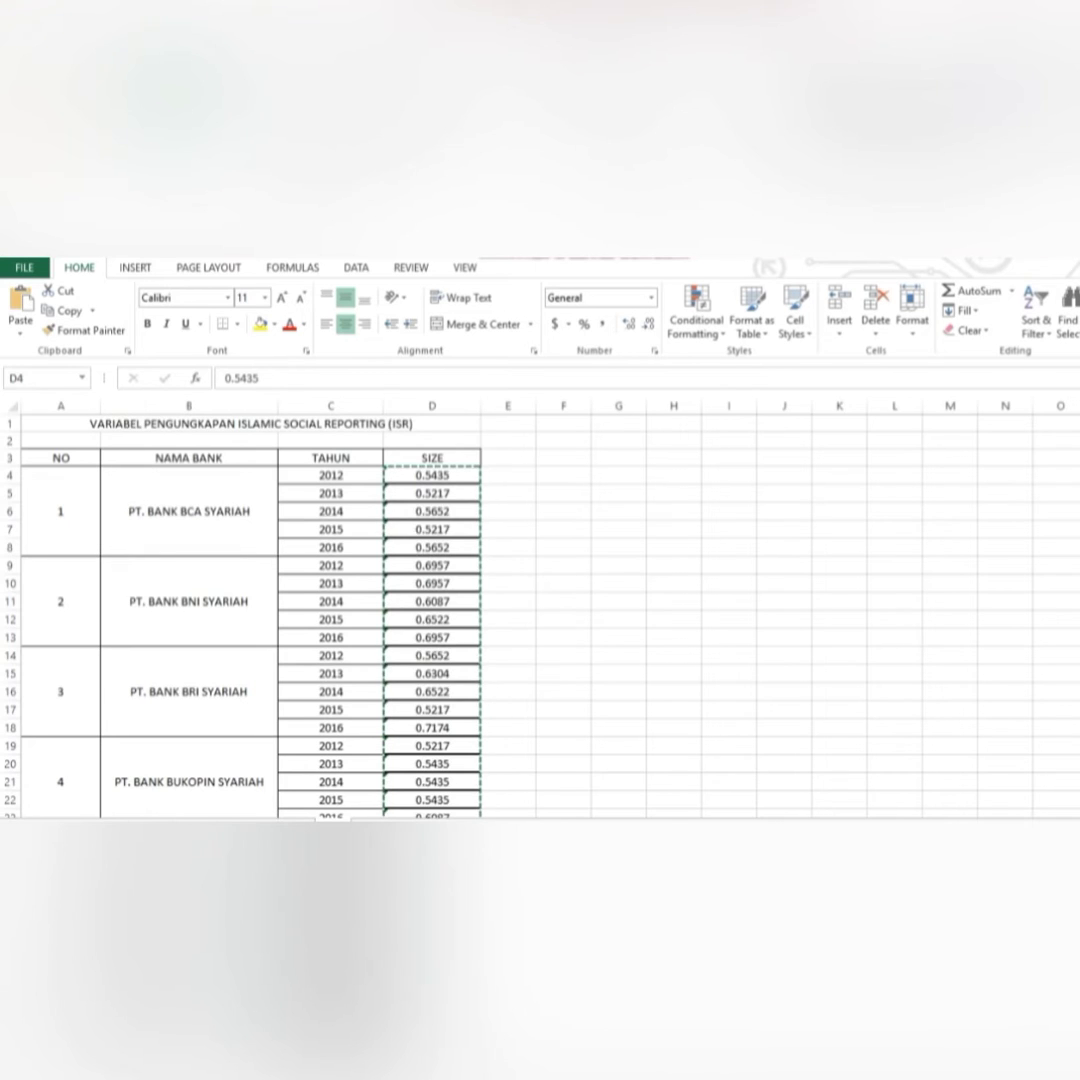
{"action": "key", "text": "ctrl+shift+Down"}
{"action": "key", "text": "ctrl+c"}
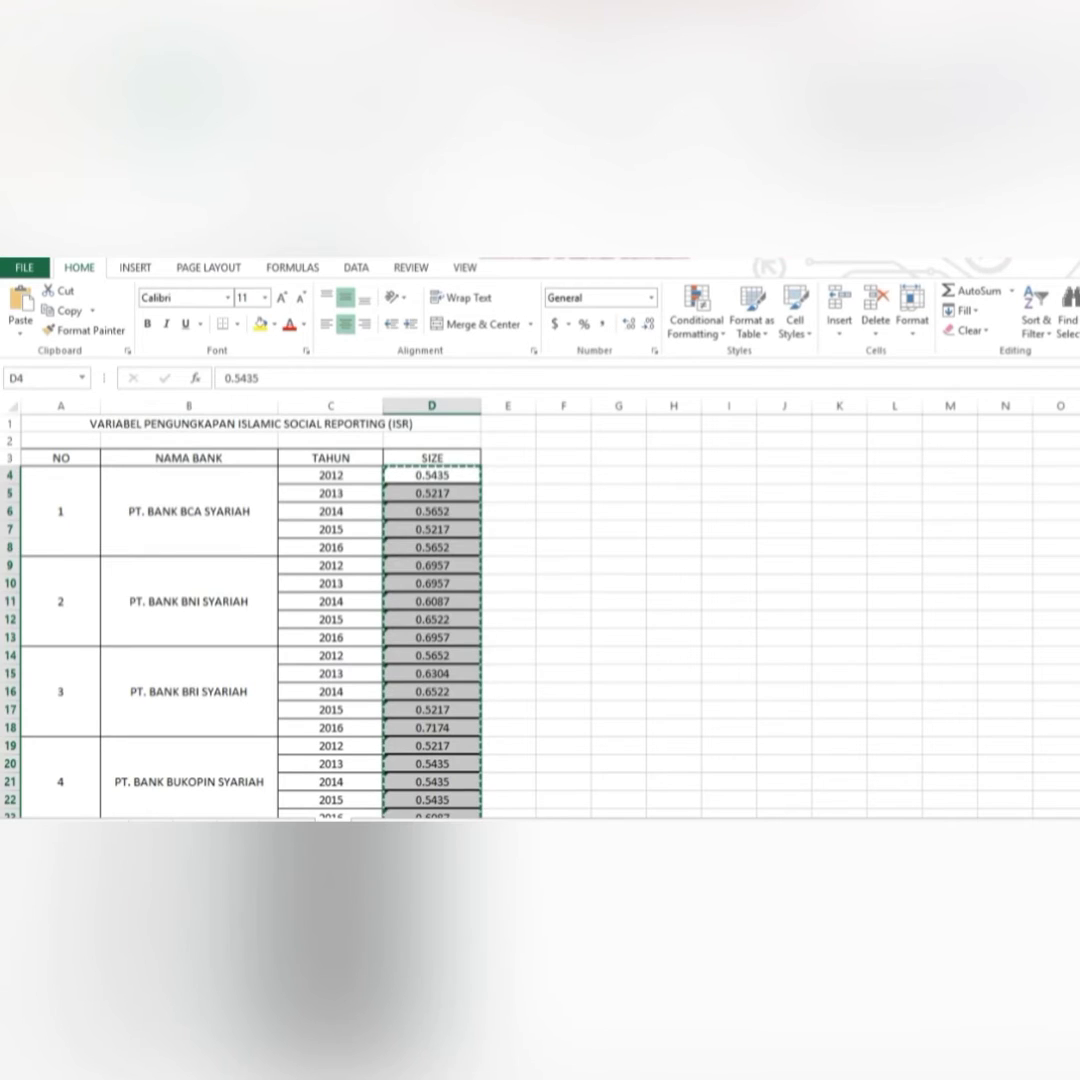
{"action": "key", "text": "ctrl+v"}
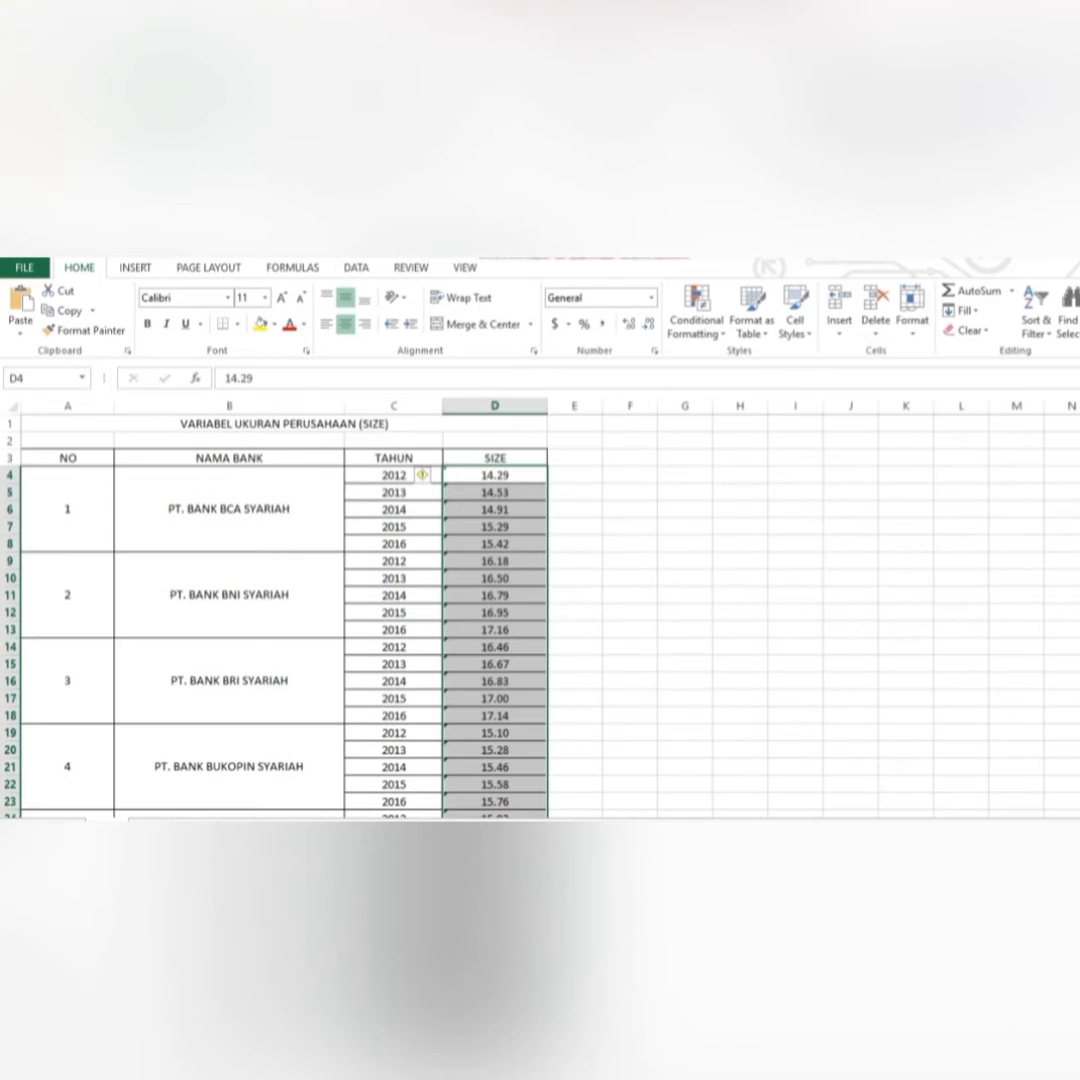
{"action": "key", "text": "ctrl+c"}
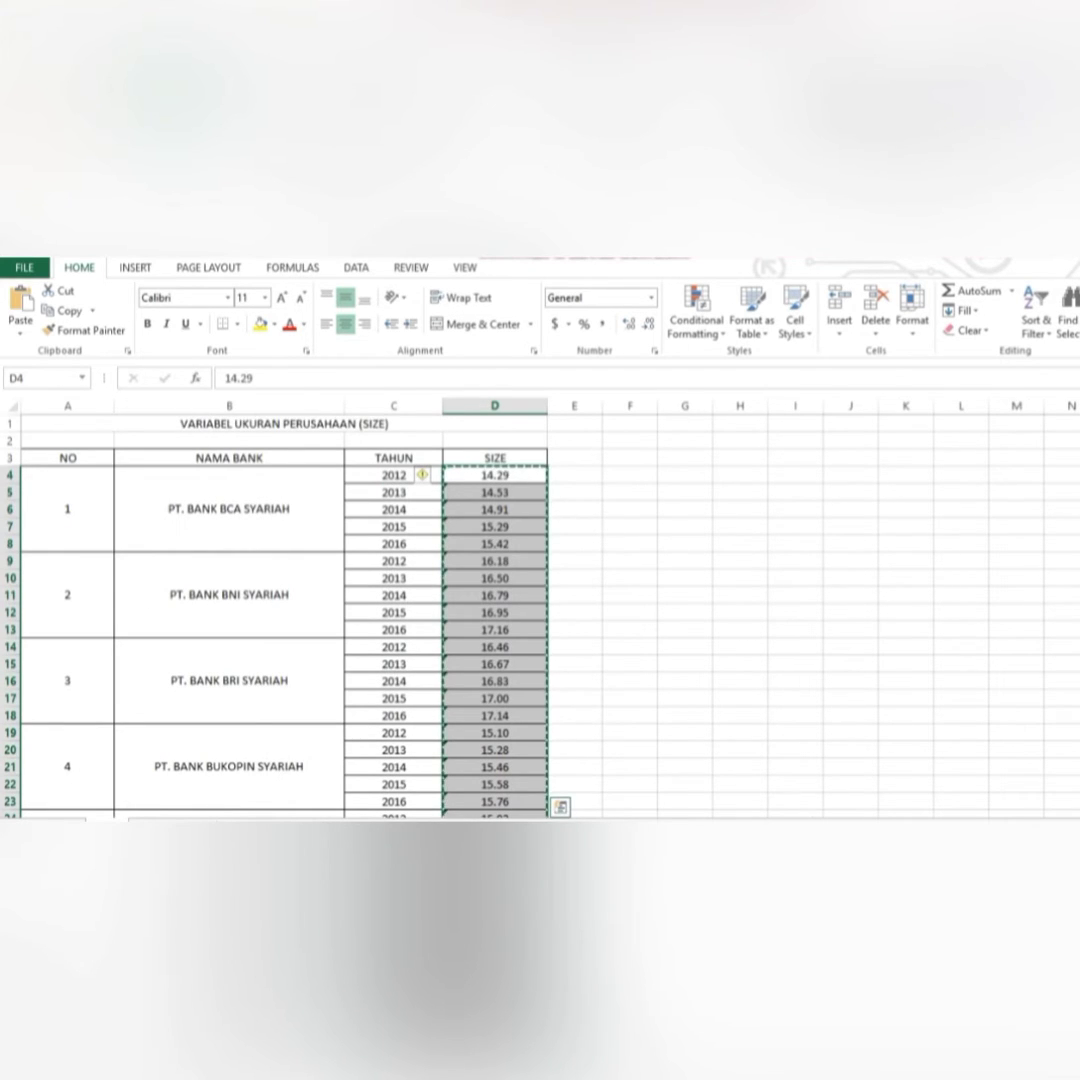
{"action": "scroll", "coordinate": [540, 615], "scroll_direction": "down", "scroll_amount": 1}
{"action": "scroll", "coordinate": [540, 615], "scroll_direction": "down", "scroll_amount": 6}
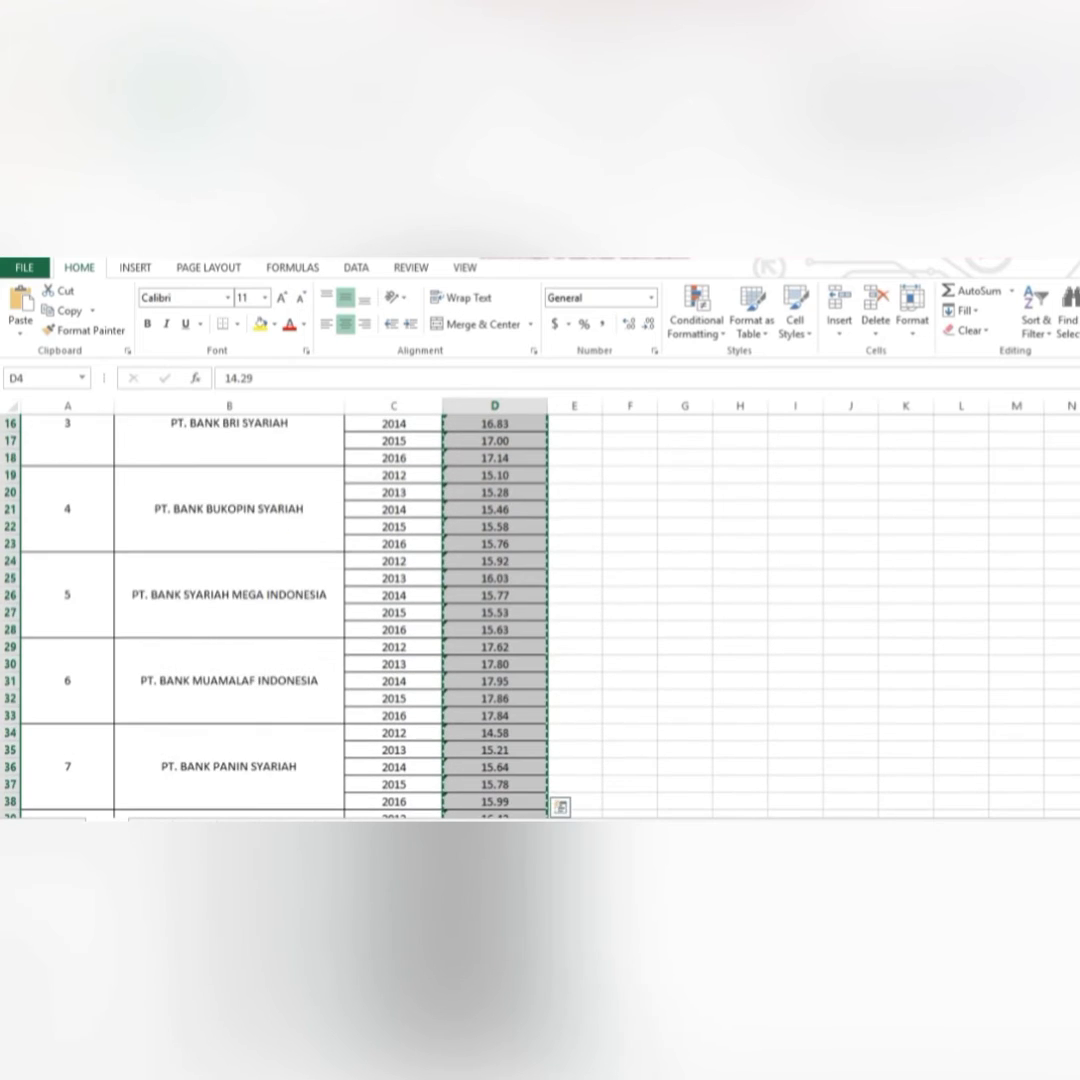
{"action": "scroll", "coordinate": [540, 615], "scroll_direction": "down", "scroll_amount": 3}
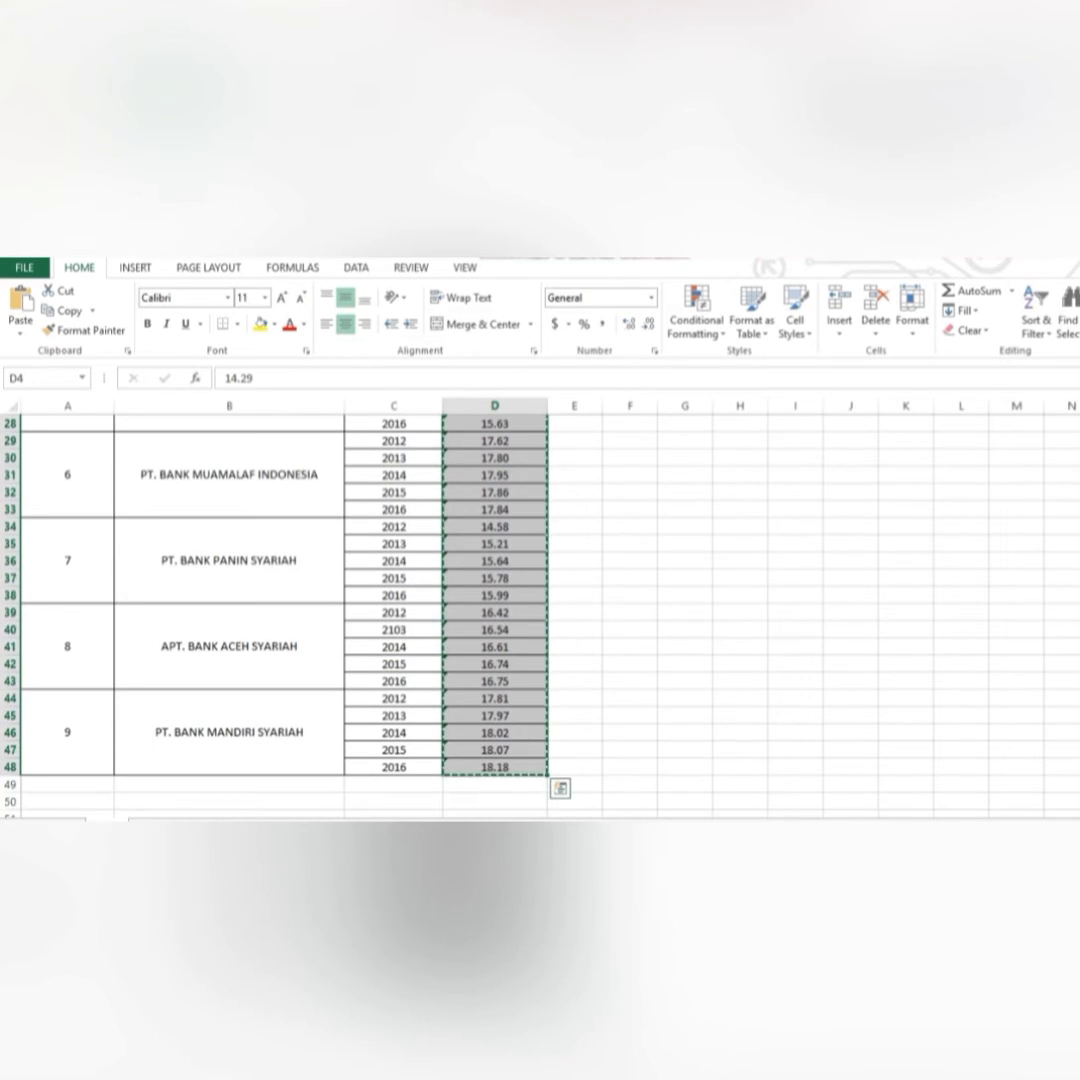
{"action": "scroll", "coordinate": [540, 615], "scroll_direction": "down", "scroll_amount": 1}
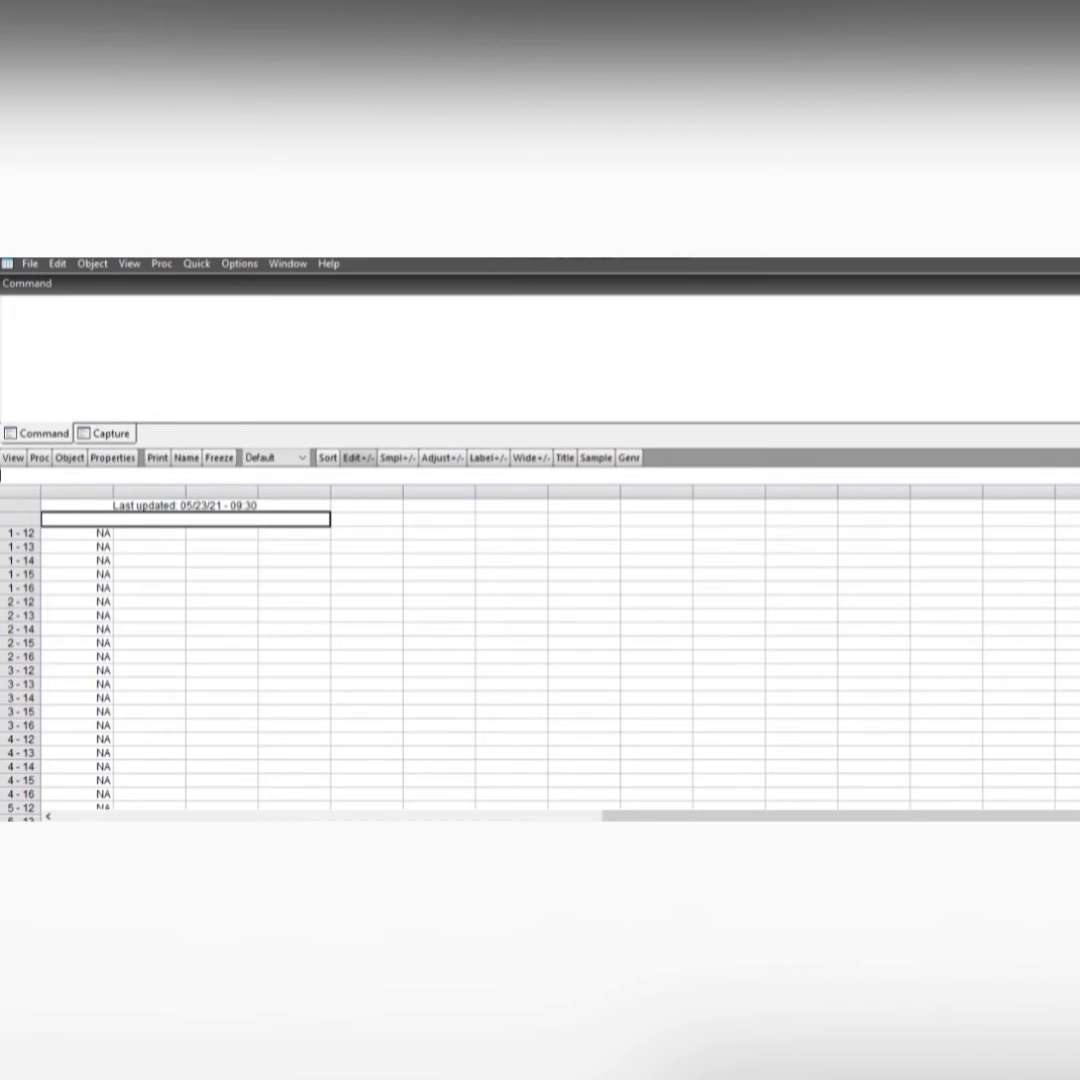
{"action": "left_click", "coordinate": [77, 533]}
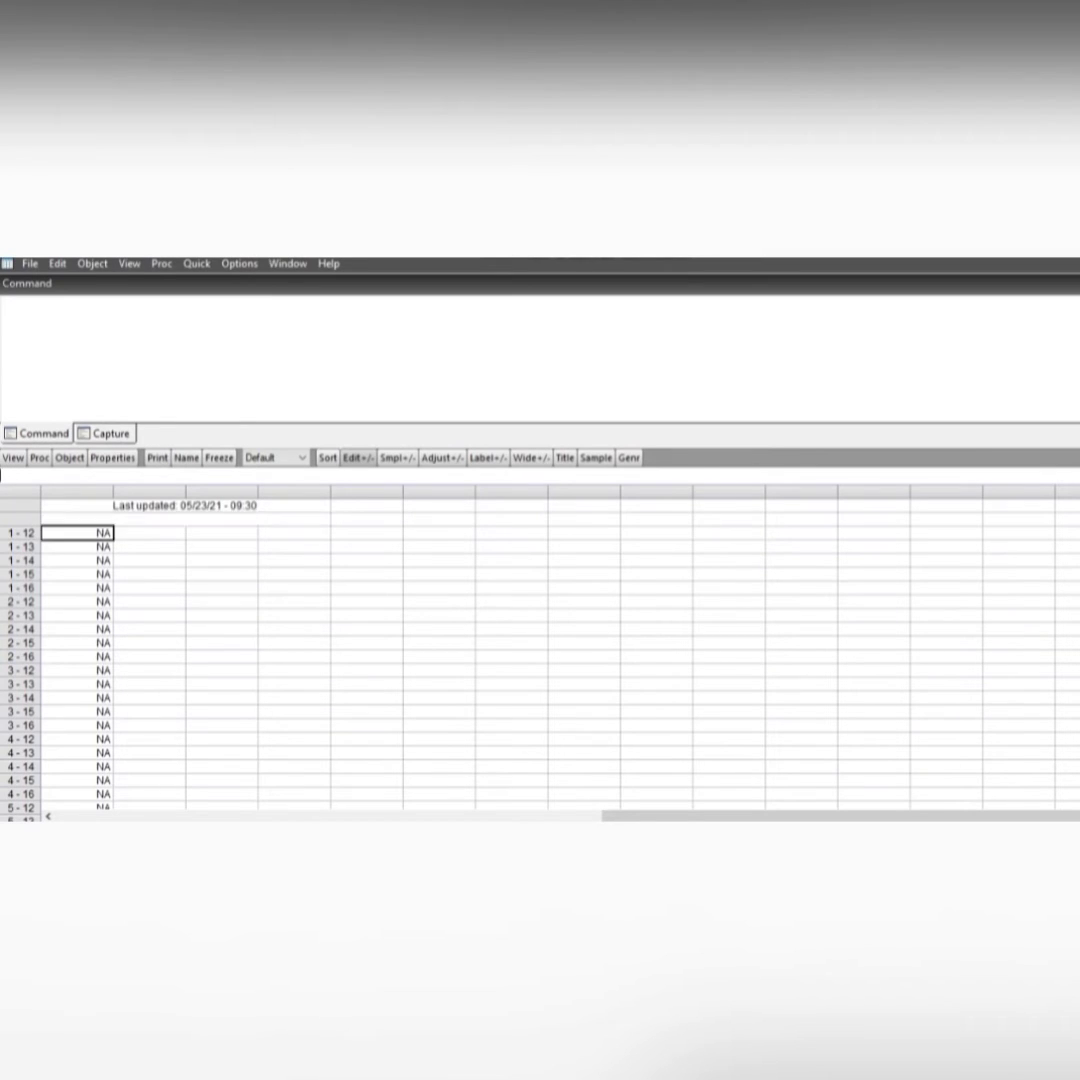
{"action": "key", "text": "ctrl+v"}
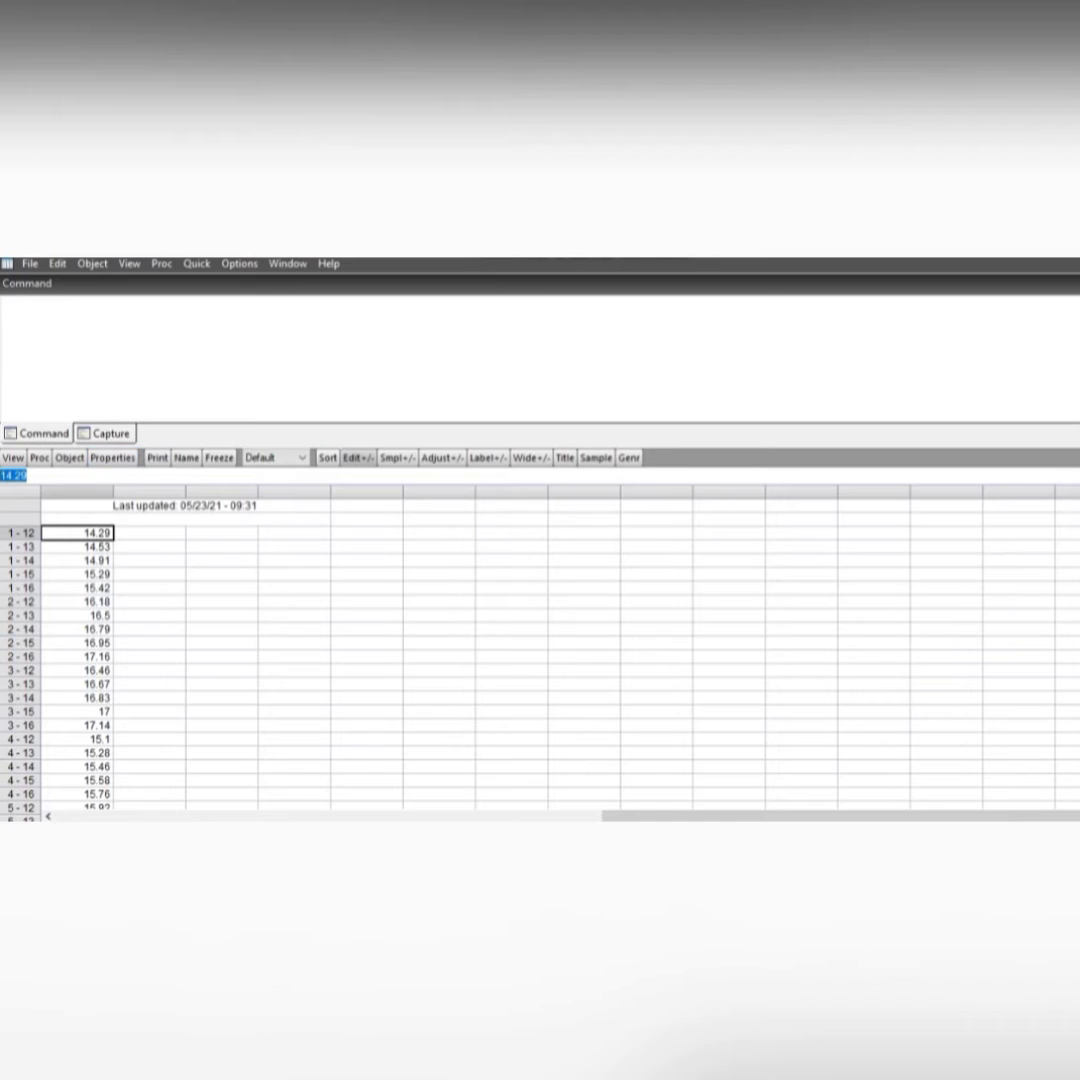
- Create a new Series object named roa in the workfile
{"action": "left_click", "coordinate": [92, 264]}
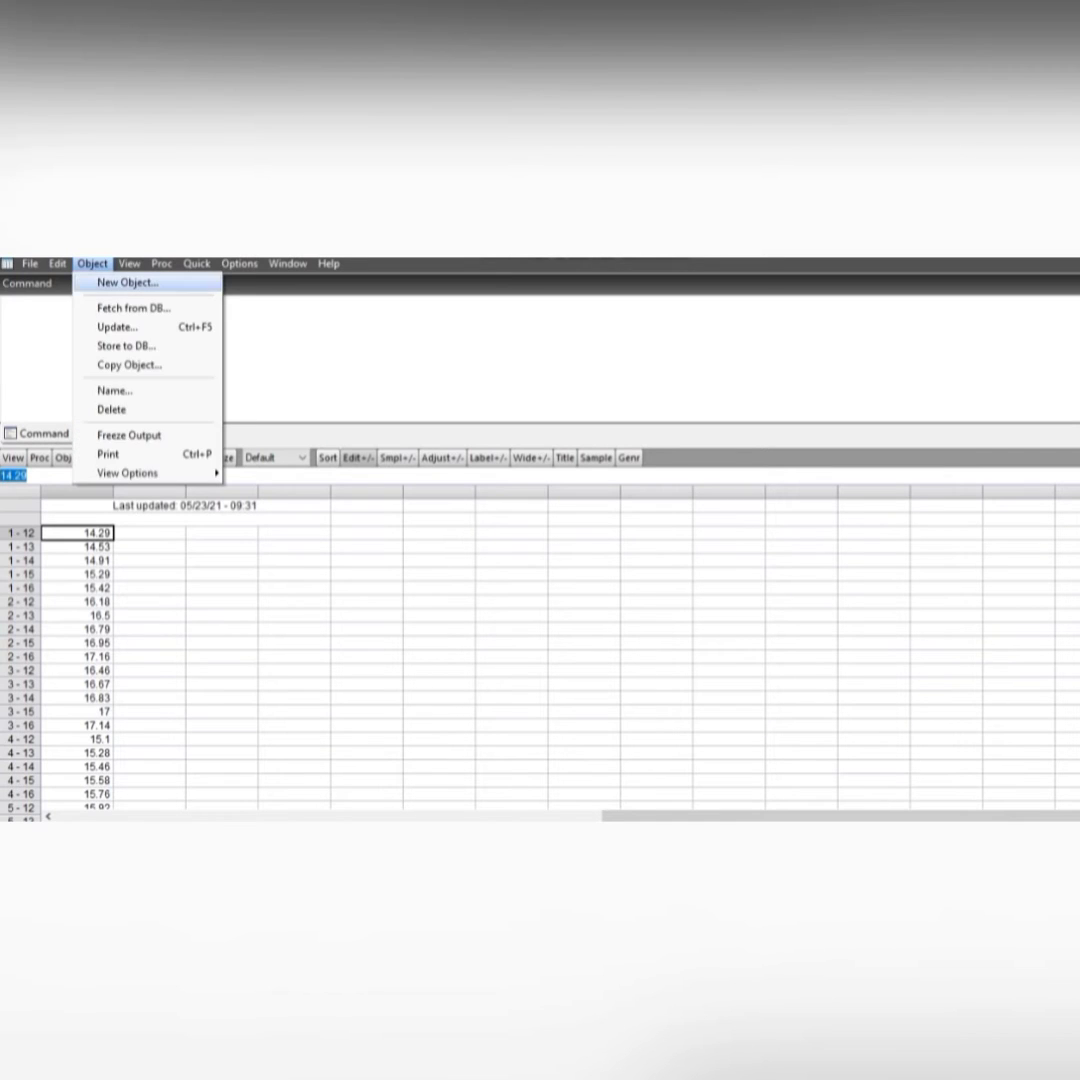
{"action": "left_click", "coordinate": [127, 282]}
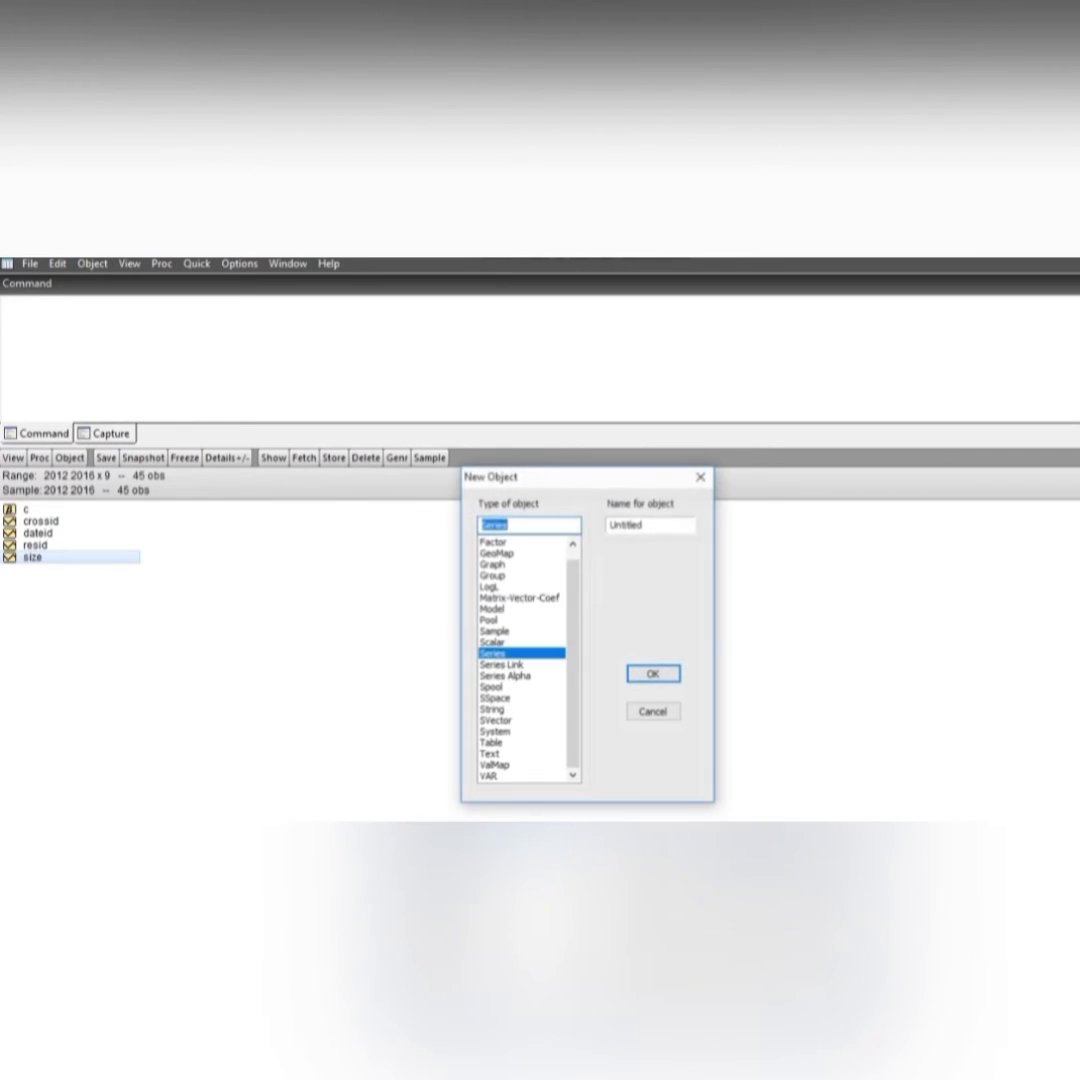
{"action": "key", "text": "Tab"}
{"action": "type", "text": "roa"}
{"action": "left_click", "coordinate": [651, 673]}
- Make the roa series editable and fill it with the ROA values copied from the Excel workbook
{"action": "left_click", "coordinate": [358, 458]}
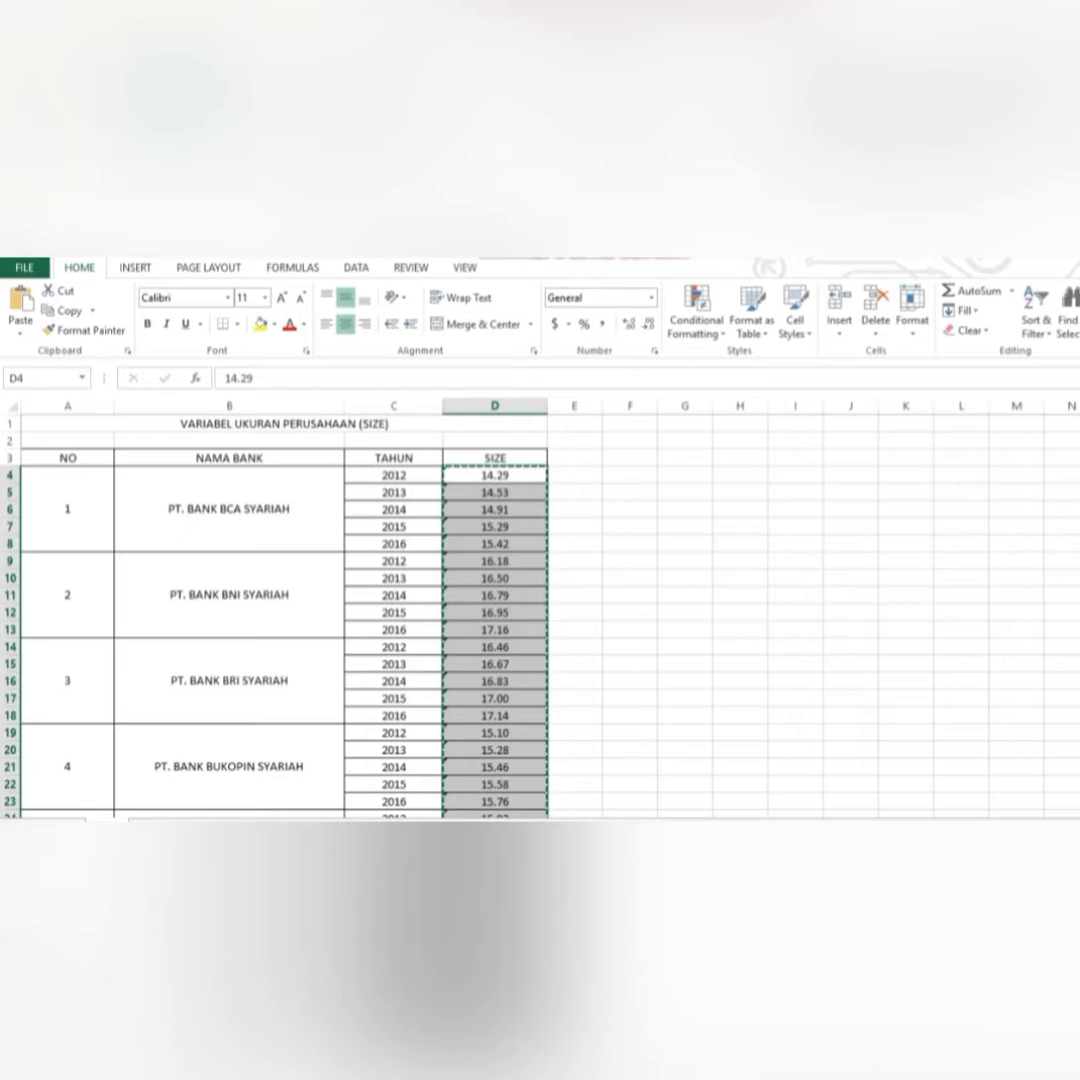
{"action": "scroll", "coordinate": [515, 615], "scroll_direction": "down", "scroll_amount": 8}
{"action": "scroll", "coordinate": [515, 615], "scroll_direction": "up", "scroll_amount": 8}
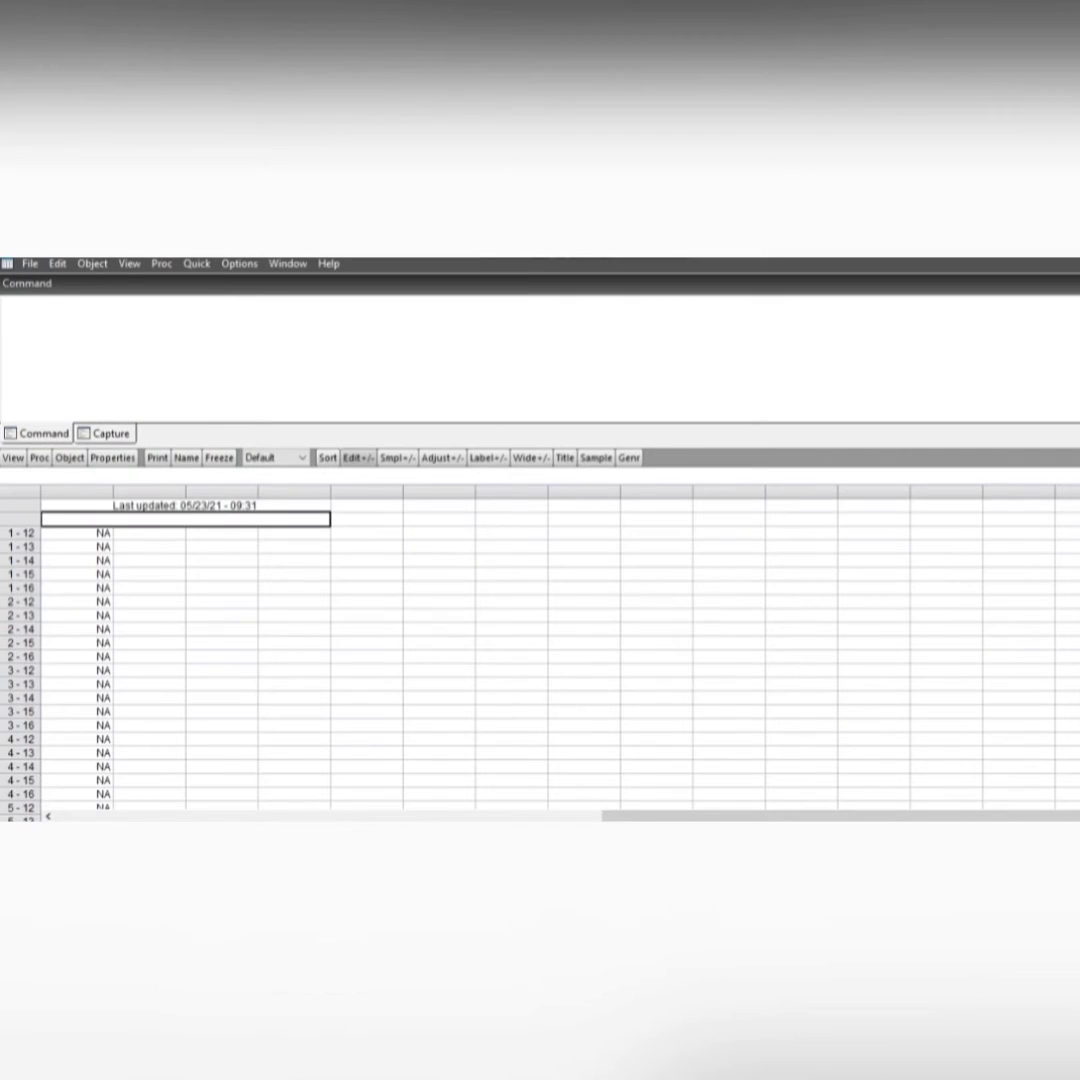
{"action": "key", "text": "ctrl+v"}
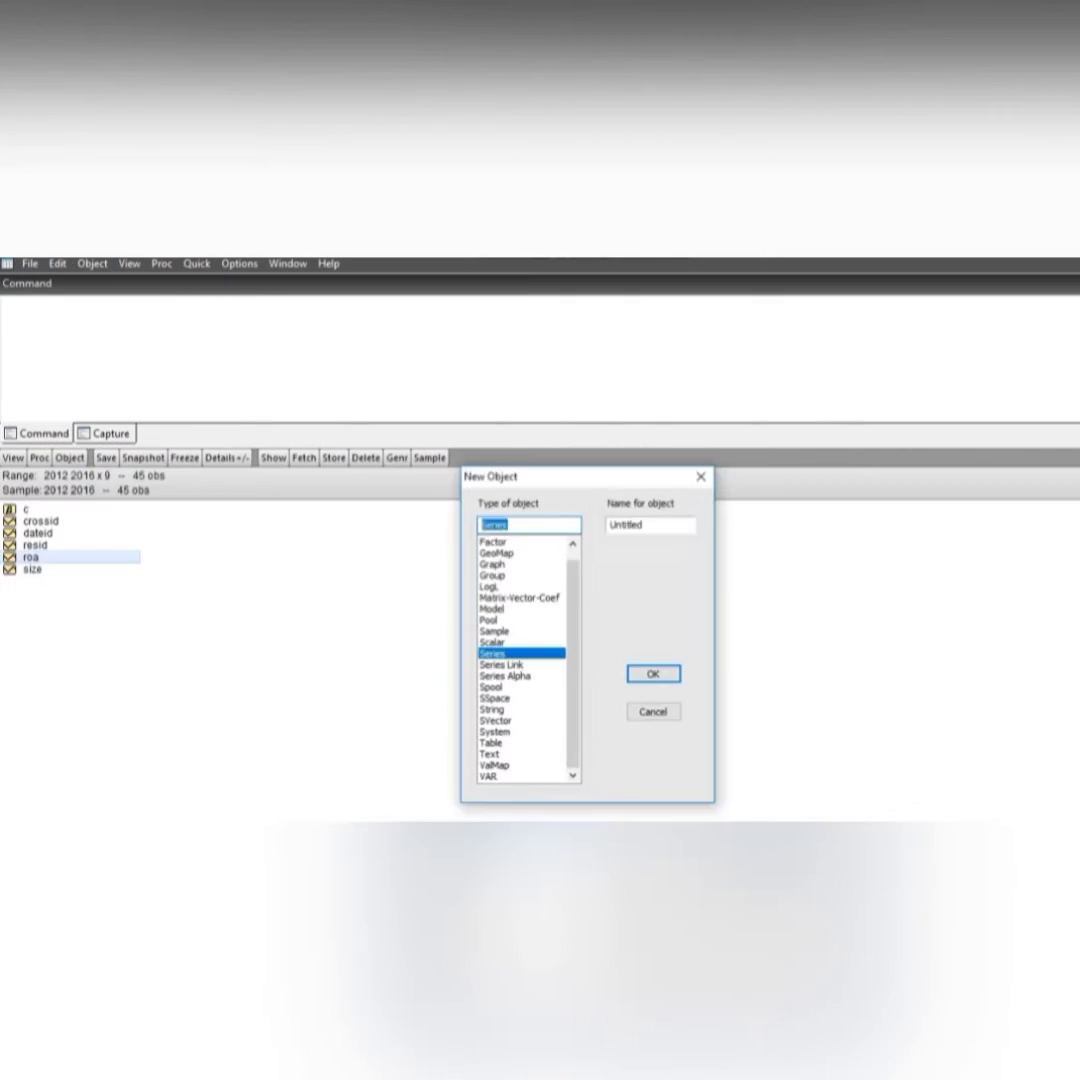
- Create a series named dar and fill it with the Debt to Asset Ratio values copied from column D of its Excel sheet
{"action": "type", "text": "ir"}
{"action": "key", "text": "Return"}
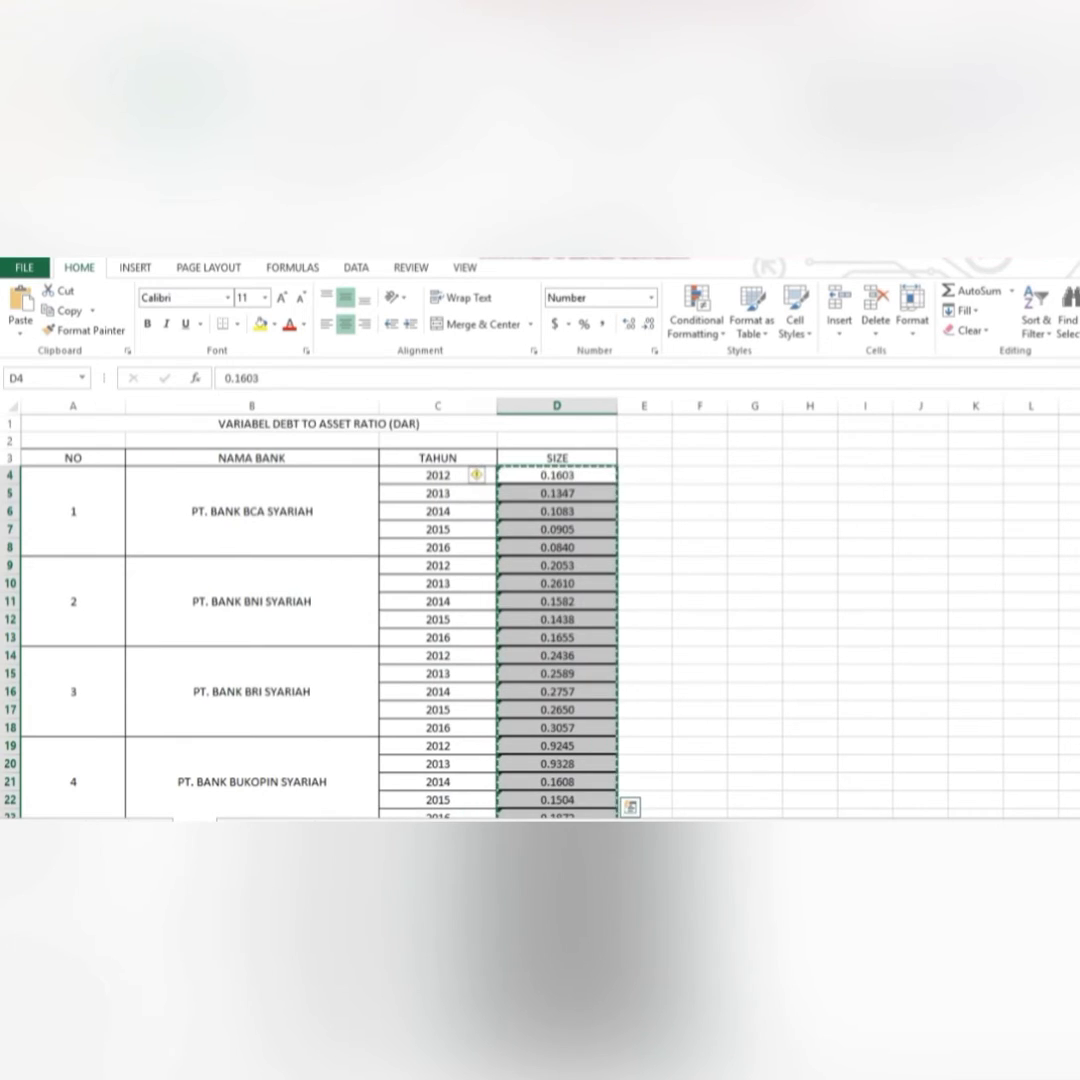
{"action": "scroll", "coordinate": [540, 615], "scroll_direction": "down", "scroll_amount": 6}
{"action": "scroll", "coordinate": [540, 615], "scroll_direction": "up", "scroll_amount": 8}
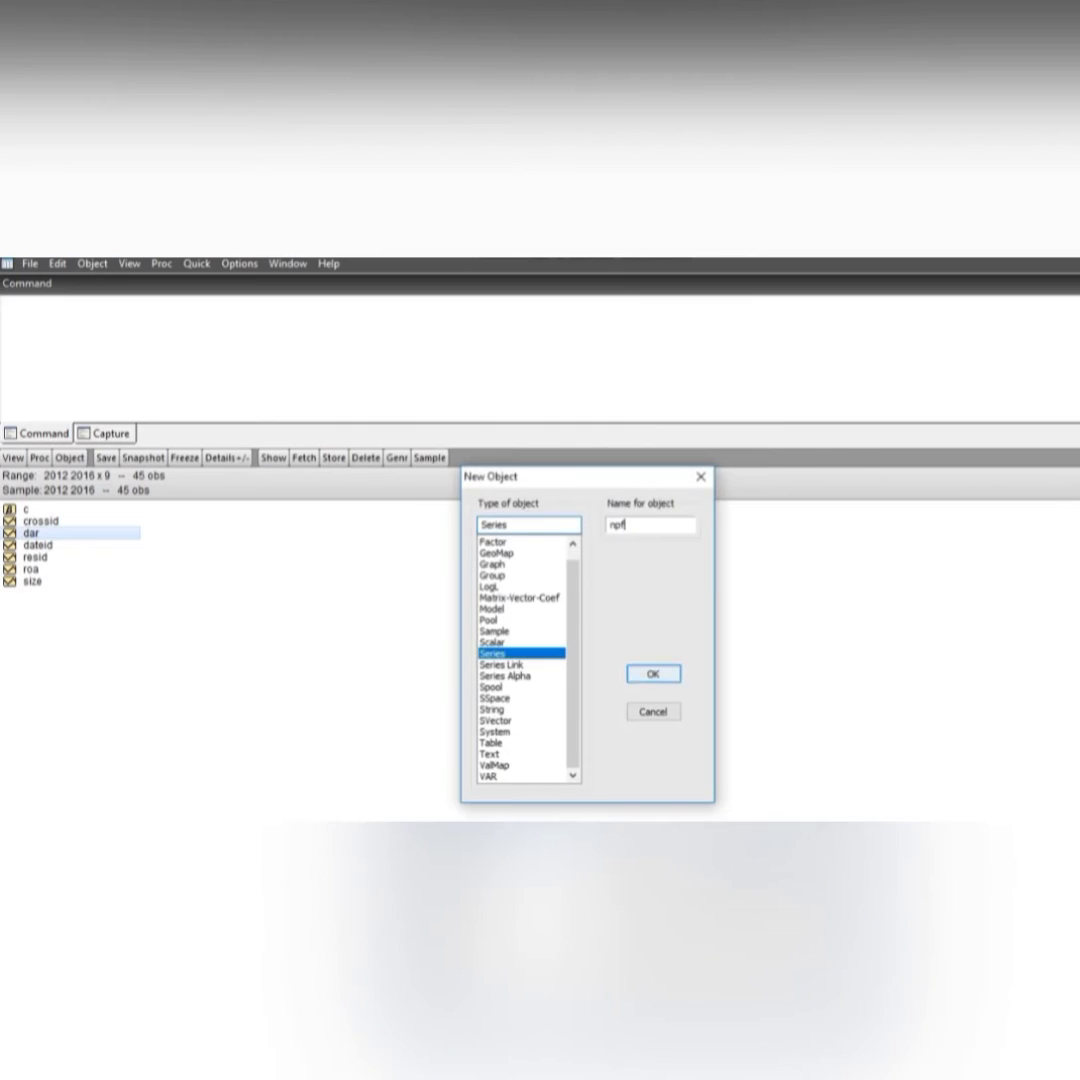
- Create a series named npf and fill it with the NPF values copied from column D of its Excel sheet
{"action": "key", "text": "Return"}
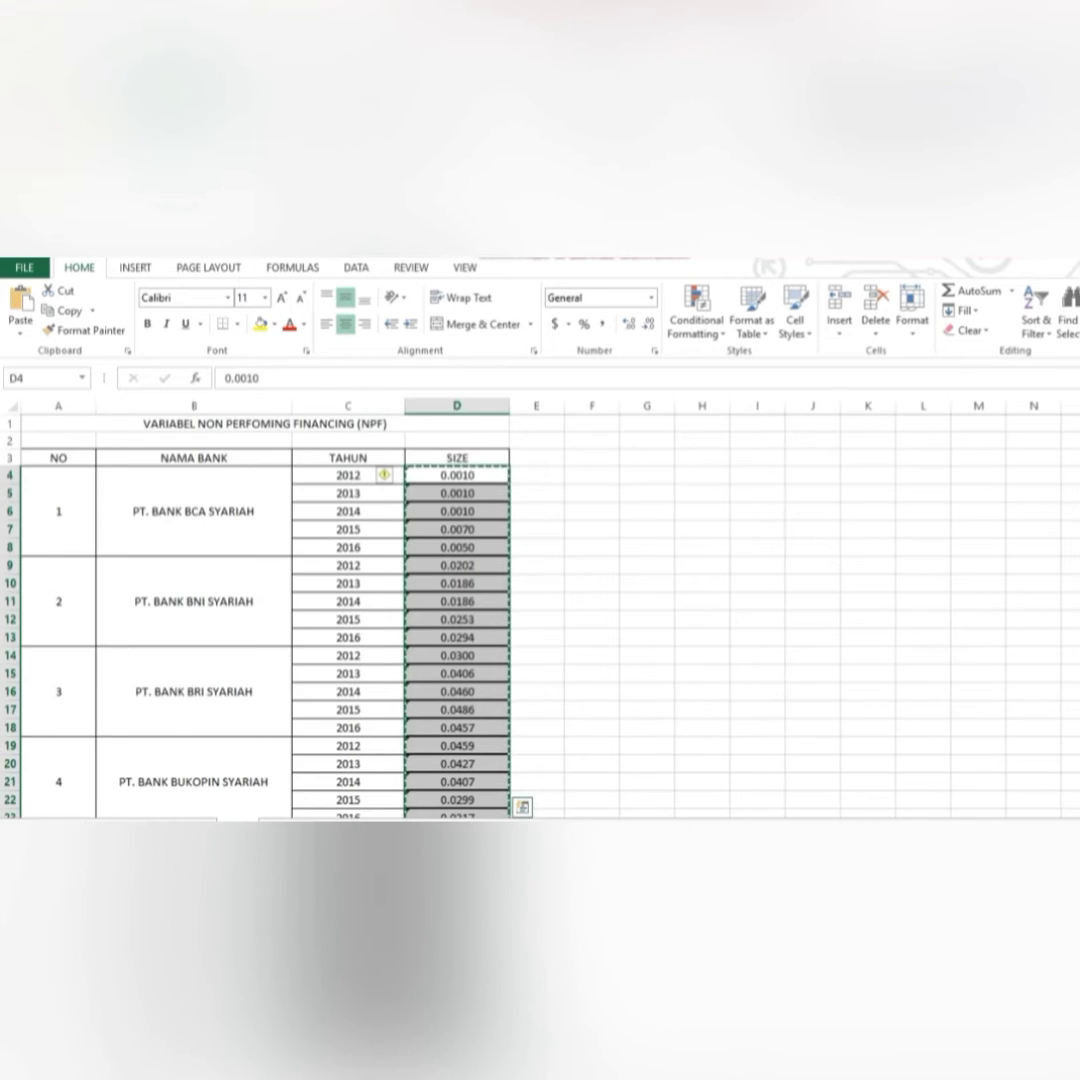
{"action": "scroll", "coordinate": [540, 615], "scroll_direction": "down", "scroll_amount": 13}
{"action": "scroll", "coordinate": [540, 615], "scroll_direction": "up", "scroll_amount": 13}
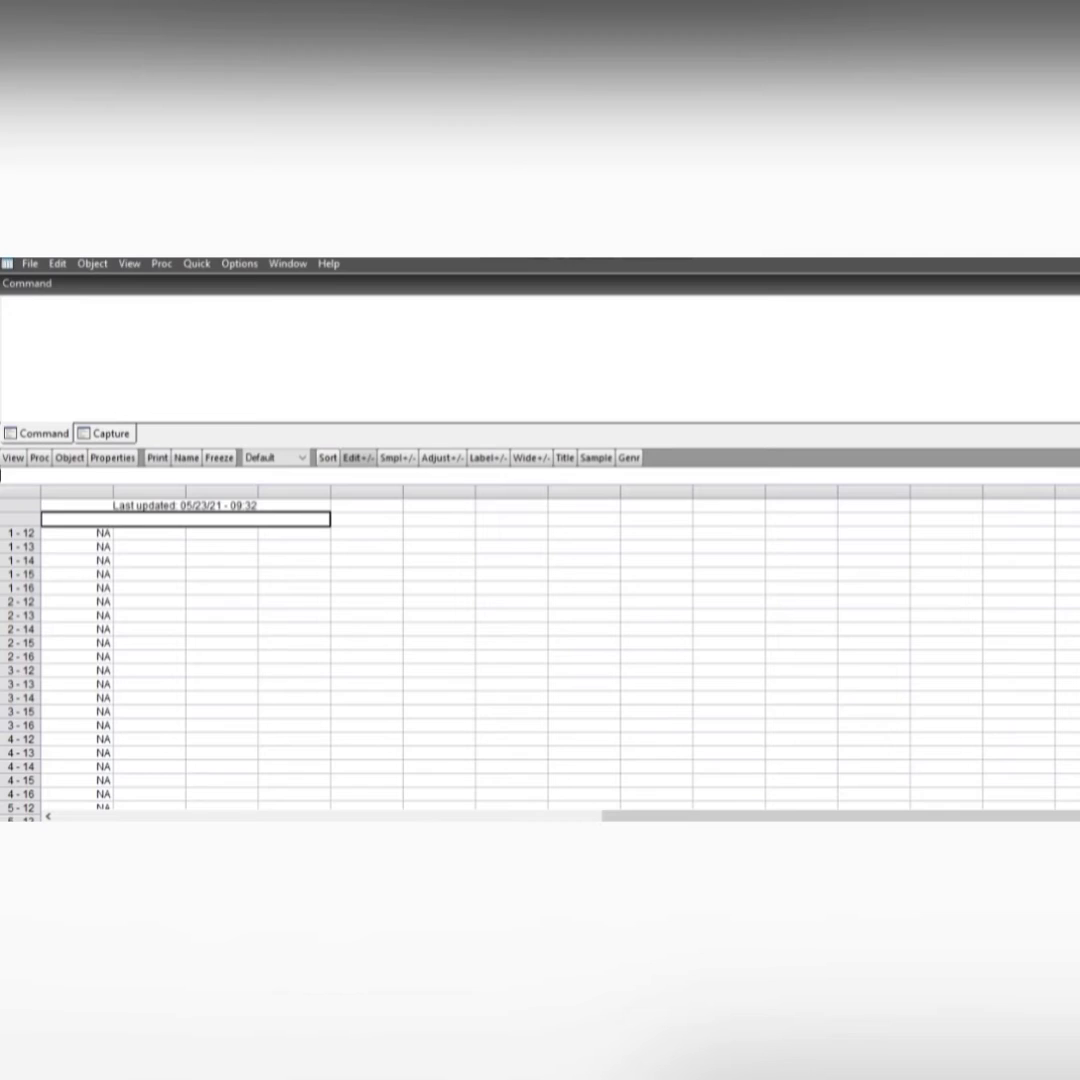
{"action": "left_click", "coordinate": [72, 528]}
{"action": "key", "text": "ctrl+v"}
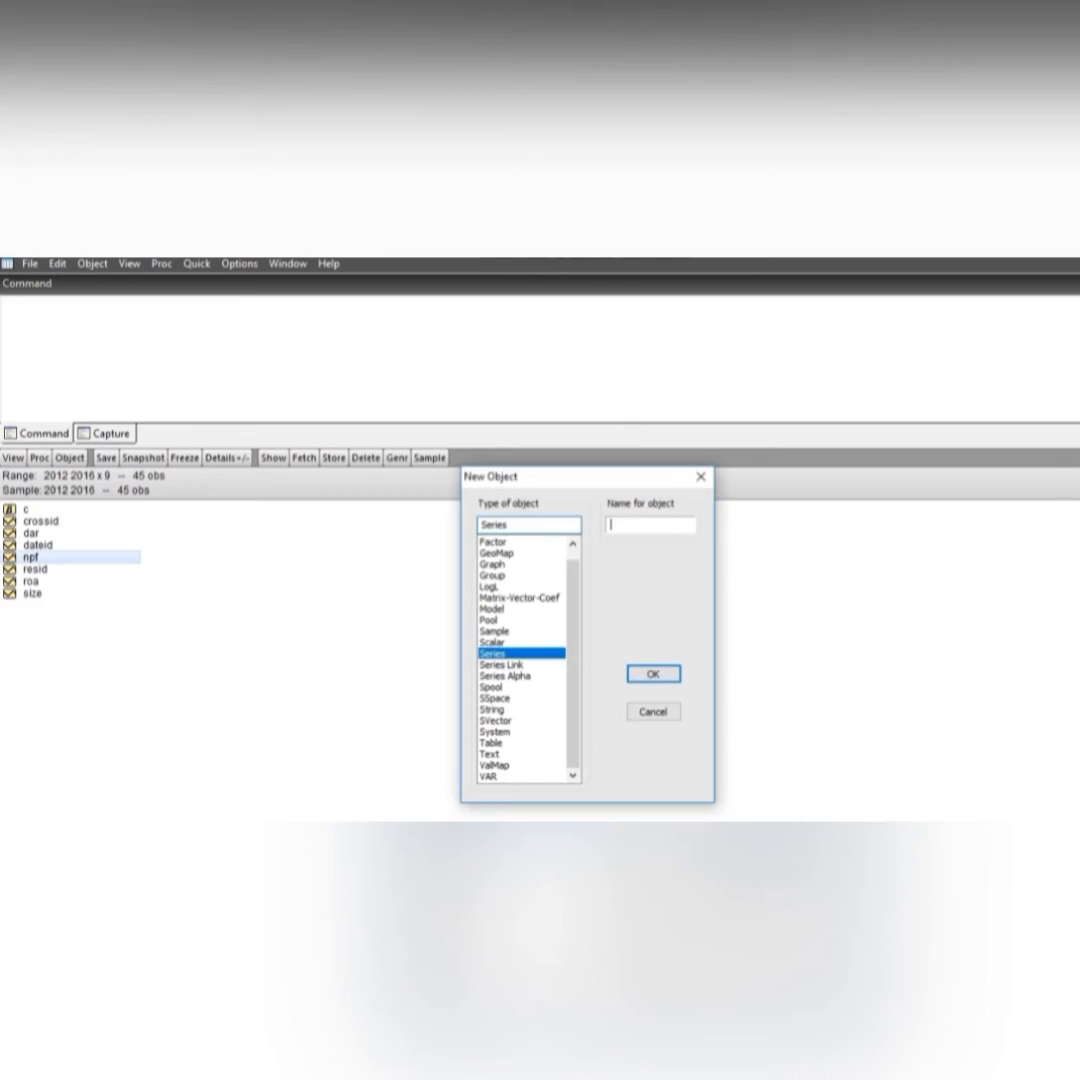
- Create a series named sukuk, make it editable and bring in the Sukuk issuance values from column D of its Excel sheet
{"action": "type", "text": "sukuk"}
{"action": "left_click", "coordinate": [654, 674]}
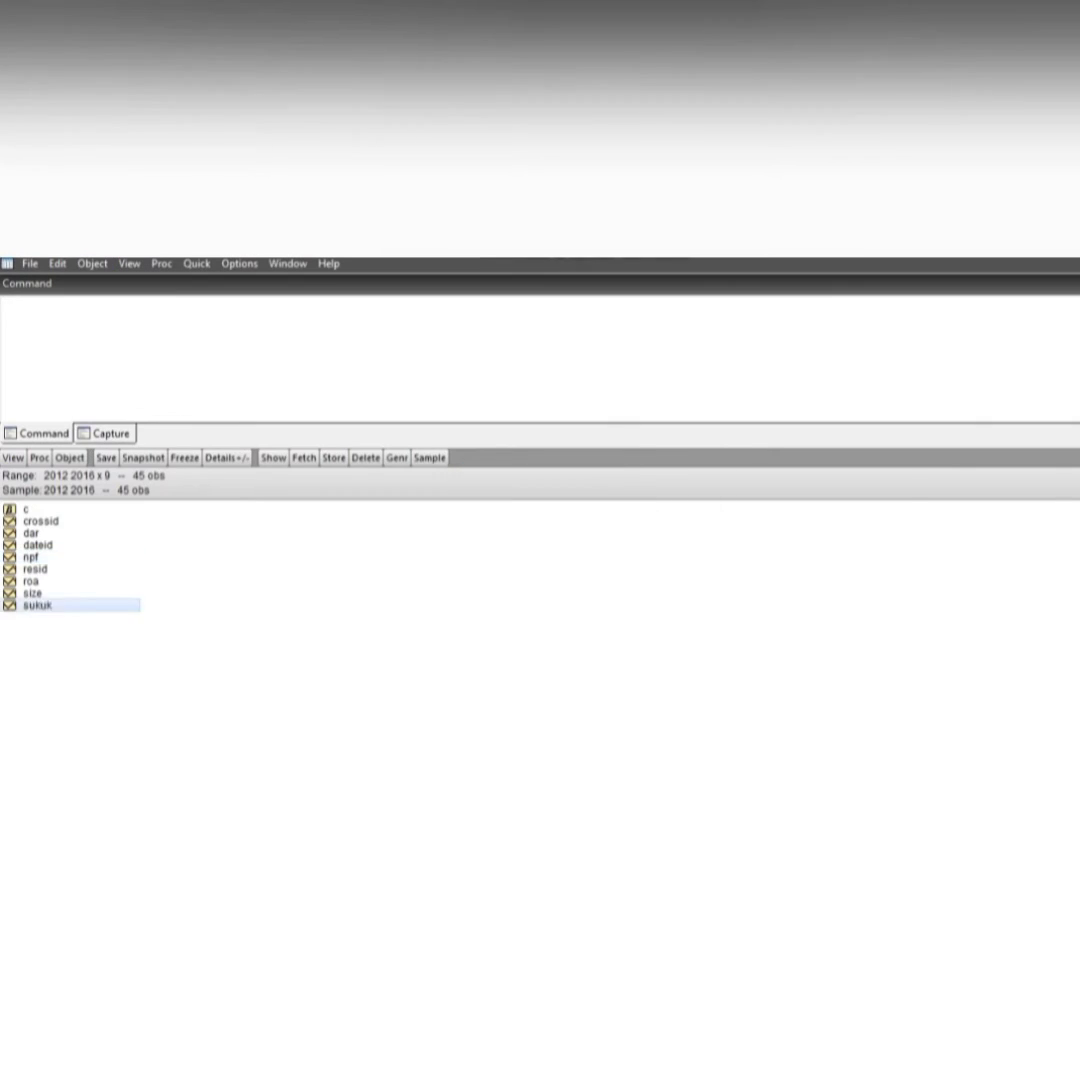
{"action": "double_click", "coordinate": [36, 605]}
{"action": "left_click", "coordinate": [357, 457]}
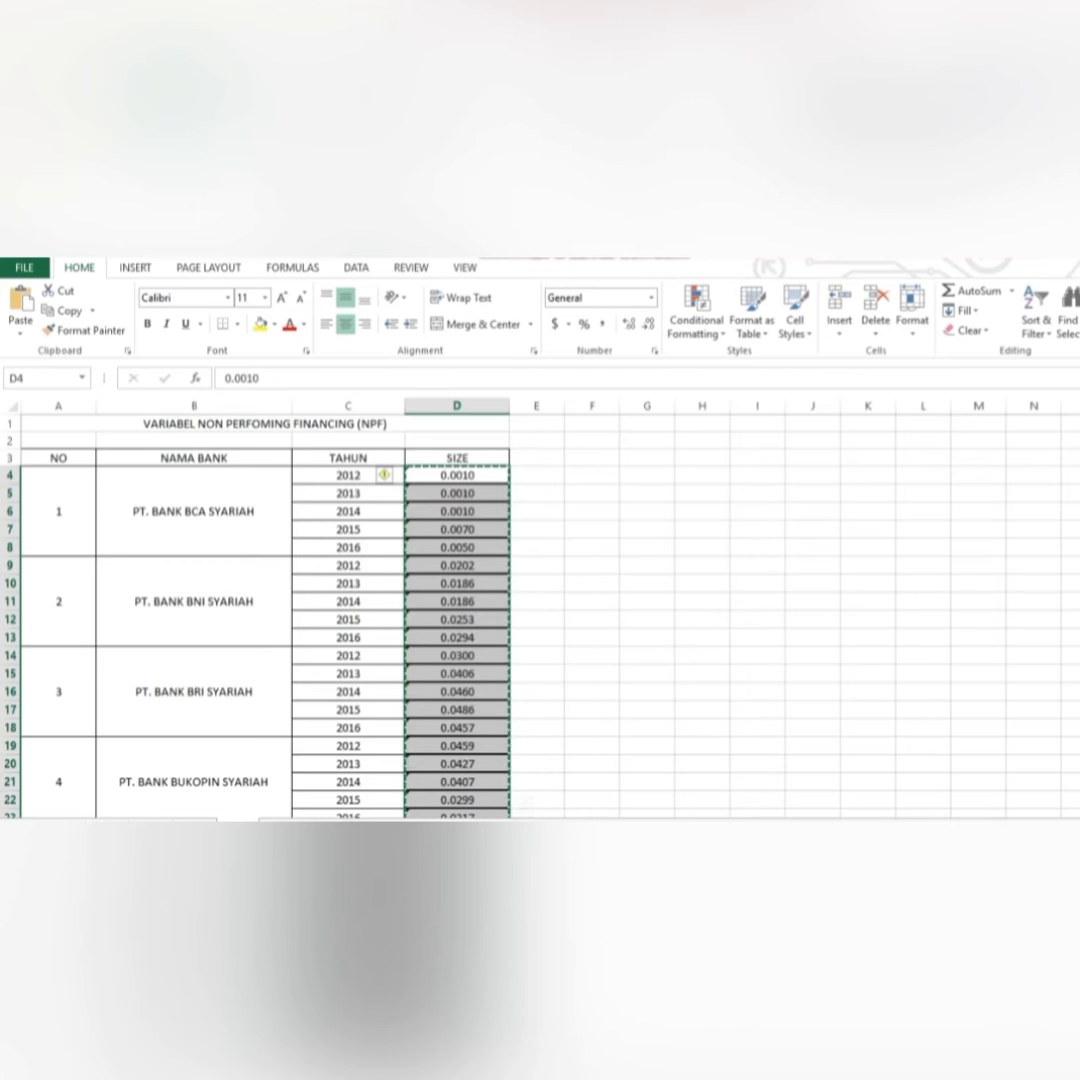
{"action": "scroll", "coordinate": [540, 615], "scroll_direction": "down", "scroll_amount": 5}
{"action": "scroll", "coordinate": [540, 615], "scroll_direction": "up", "scroll_amount": 5}
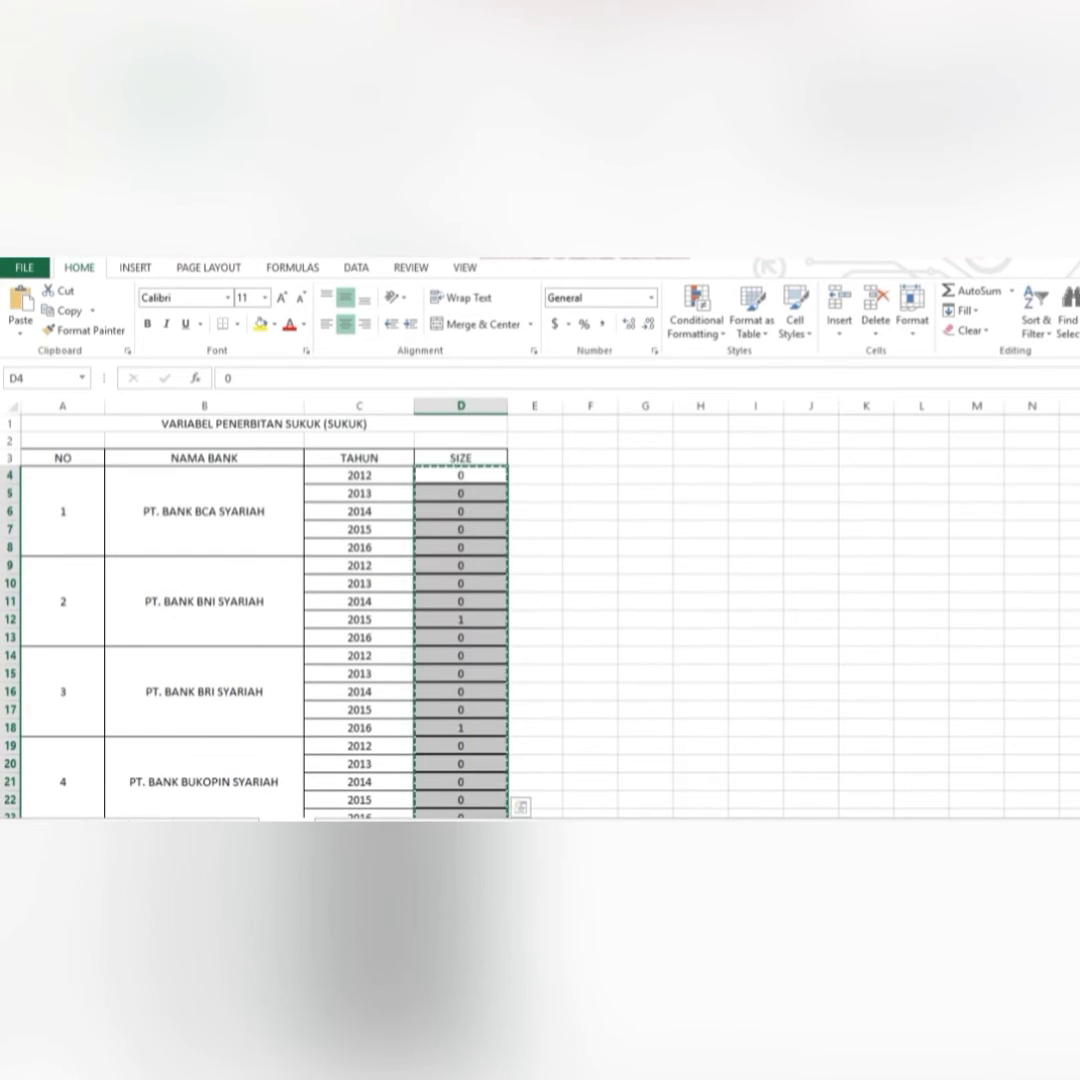
- Create a series named isr and fill it with the Islamic Social Reporting values copied from column D of its Excel sheet
{"action": "type", "text": "sr"}
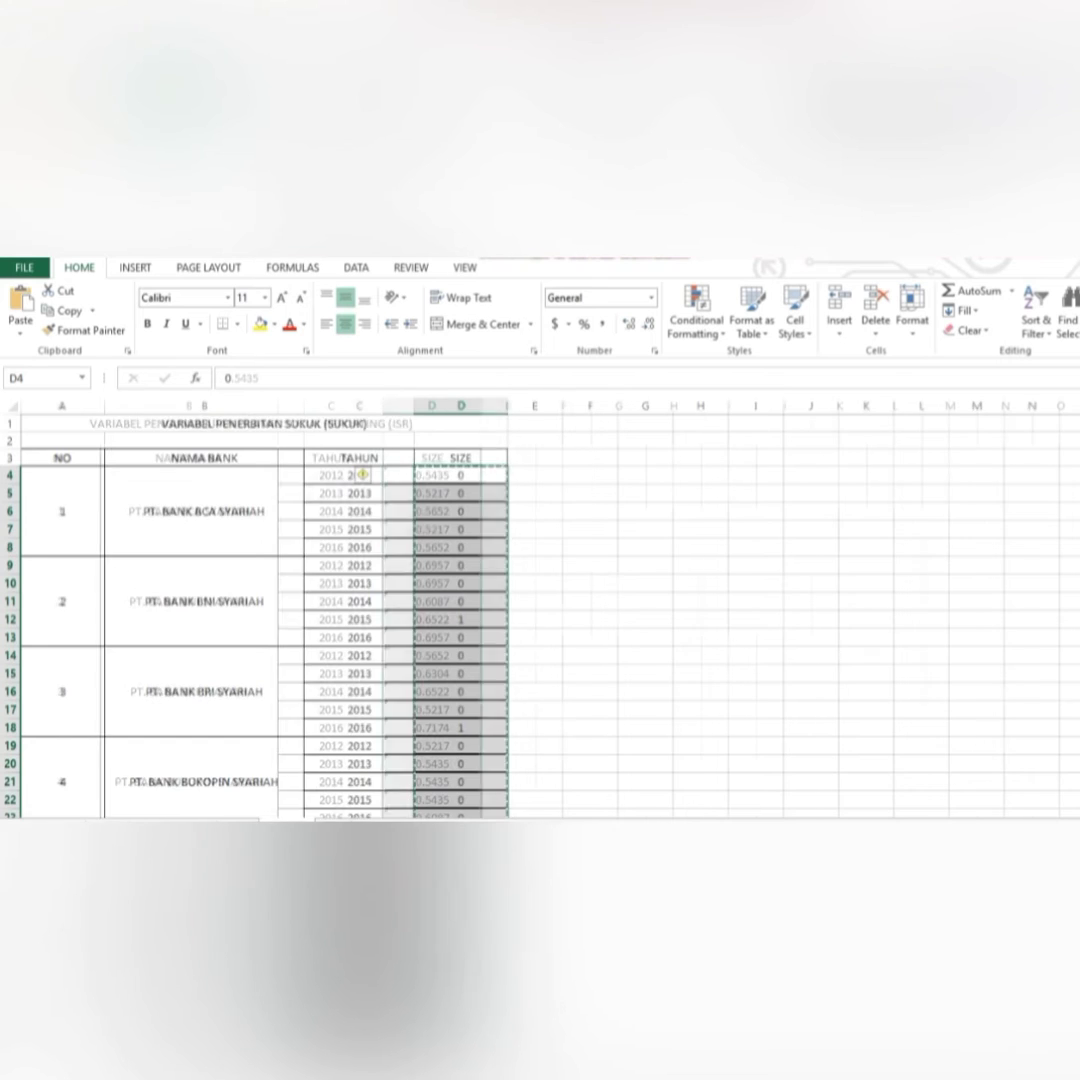
{"action": "scroll", "coordinate": [300, 615], "scroll_direction": "down", "scroll_amount": 7}
{"action": "scroll", "coordinate": [300, 615], "scroll_direction": "up", "scroll_amount": 6}
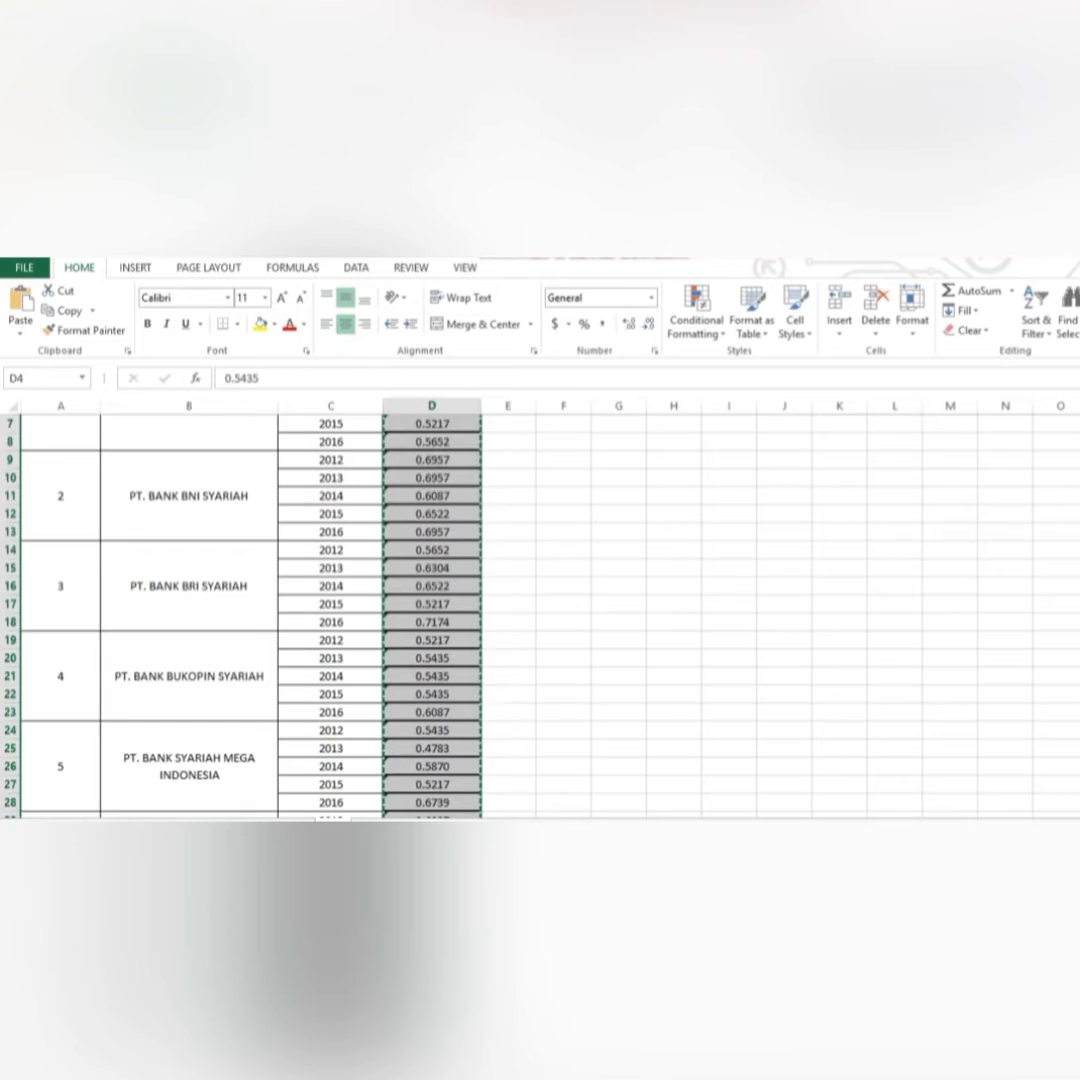
{"action": "scroll", "coordinate": [300, 615], "scroll_direction": "up", "scroll_amount": 3}
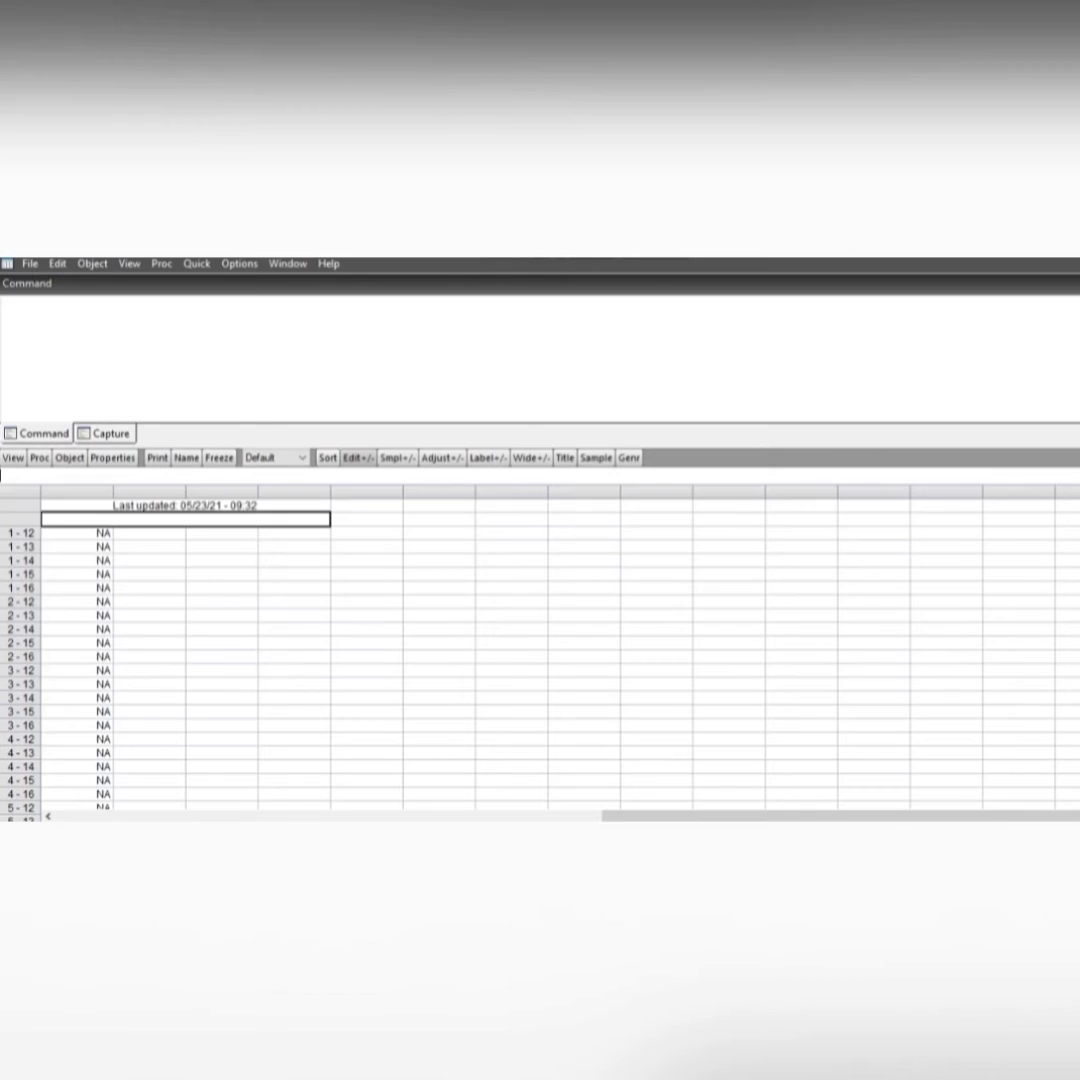
{"action": "key", "text": "ctrl+v"}
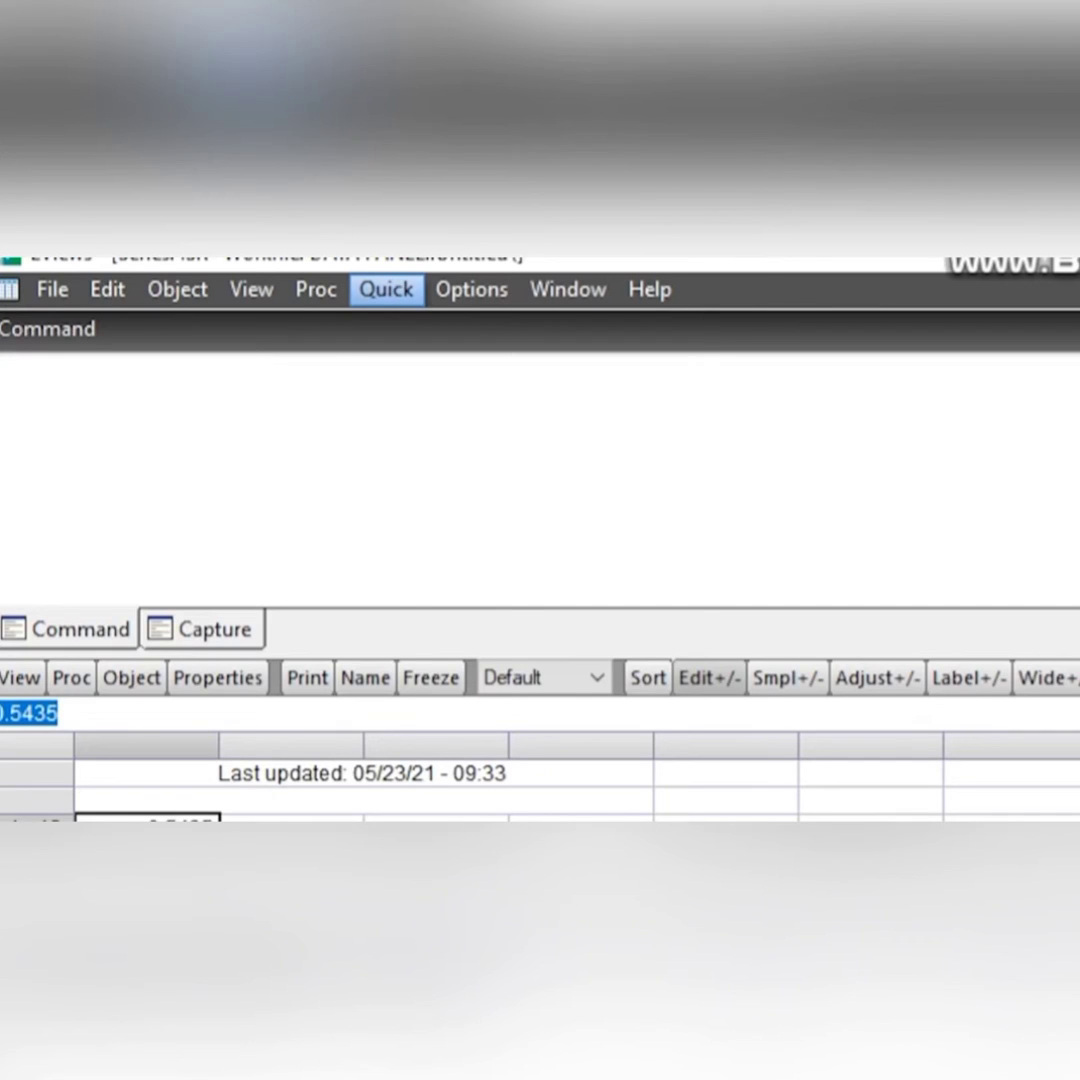
- Compute common-sample descriptive statistics for the series isr, size, roa, dar, npf and sukuk as a group
{"action": "left_click", "coordinate": [196, 263]}
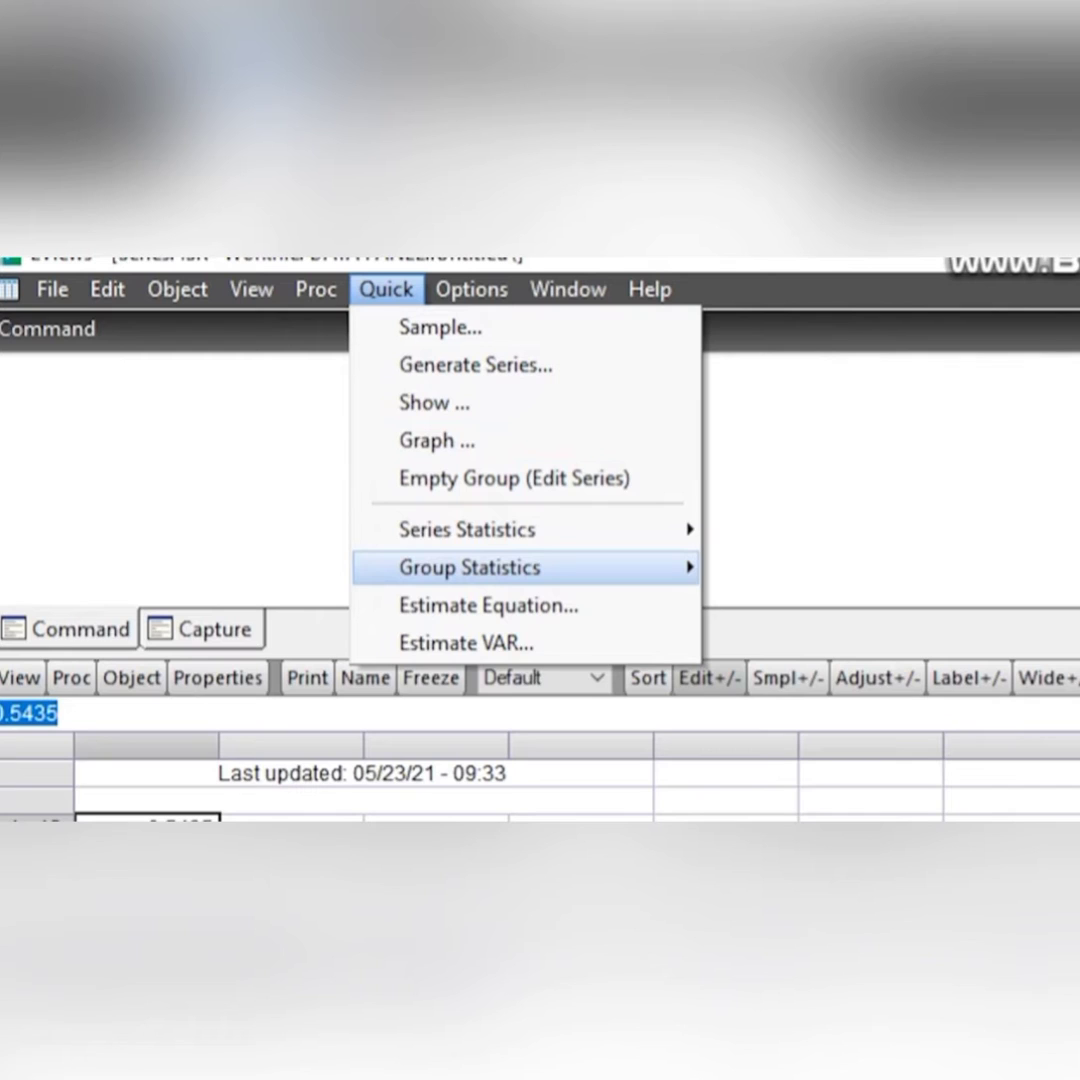
{"action": "mouse_move", "coordinate": [470, 567]}
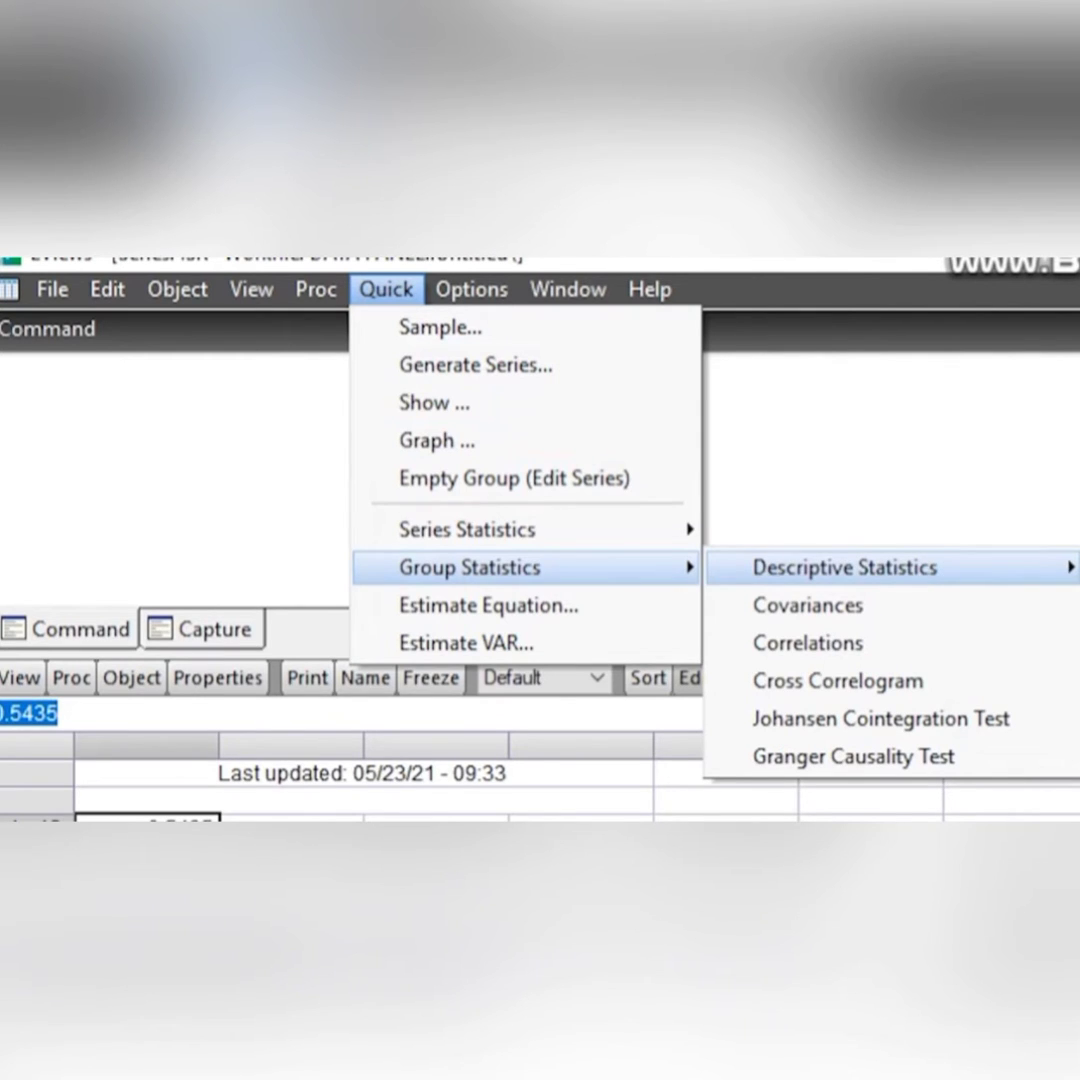
{"action": "mouse_move", "coordinate": [845, 567]}
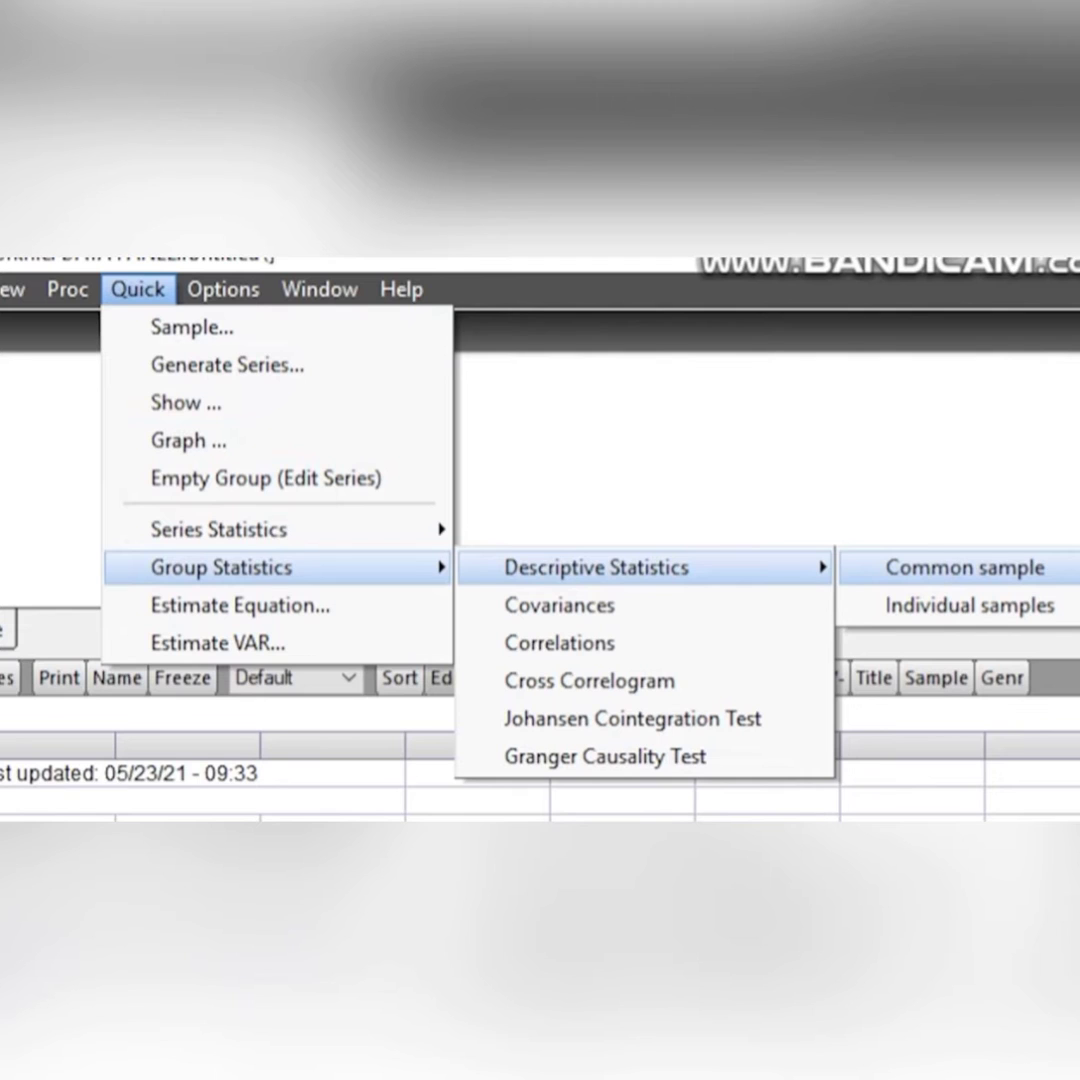
{"action": "left_click", "coordinate": [965, 567]}
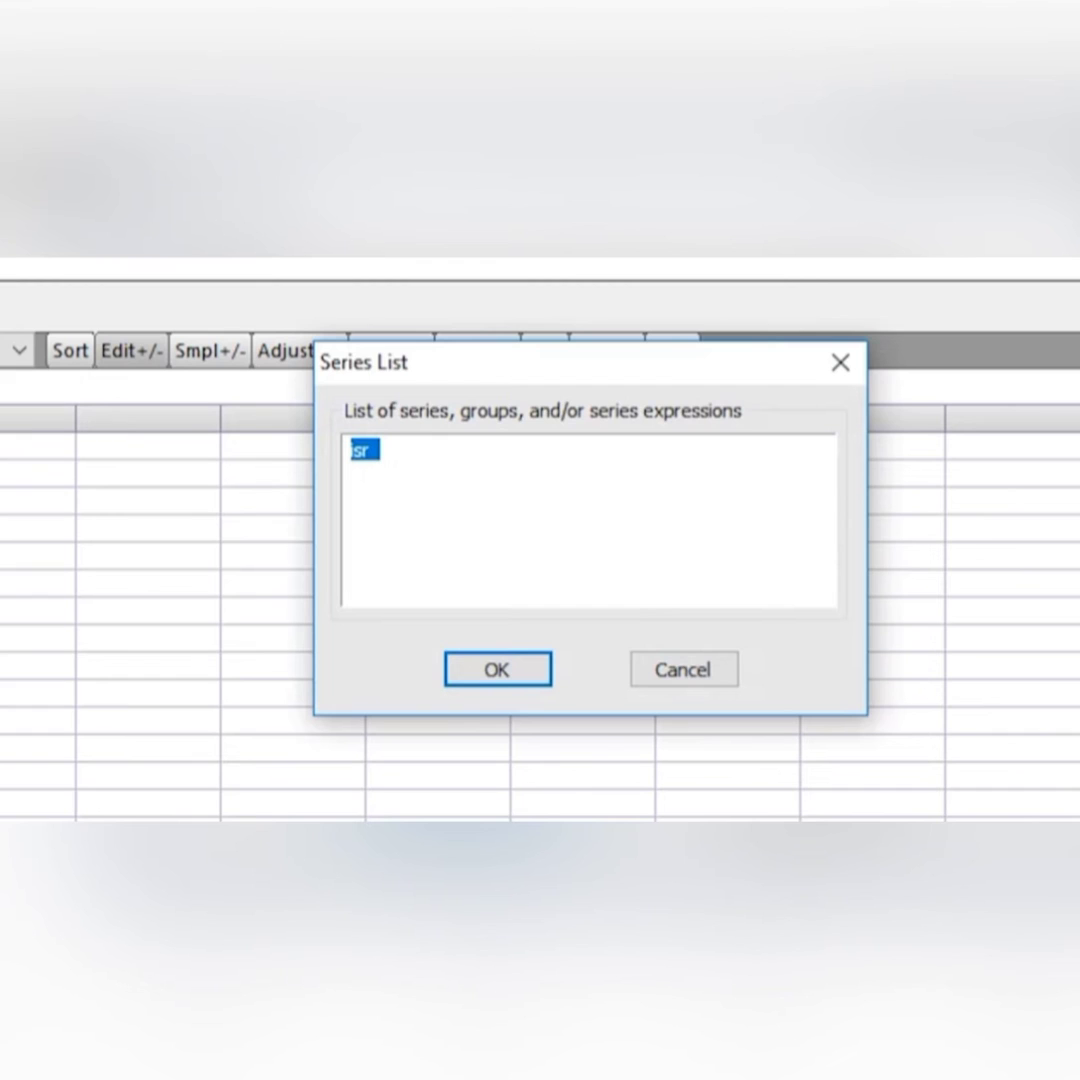
{"action": "key", "text": "Right"}
{"action": "type", "text": "size roa dar npf sukuk"}
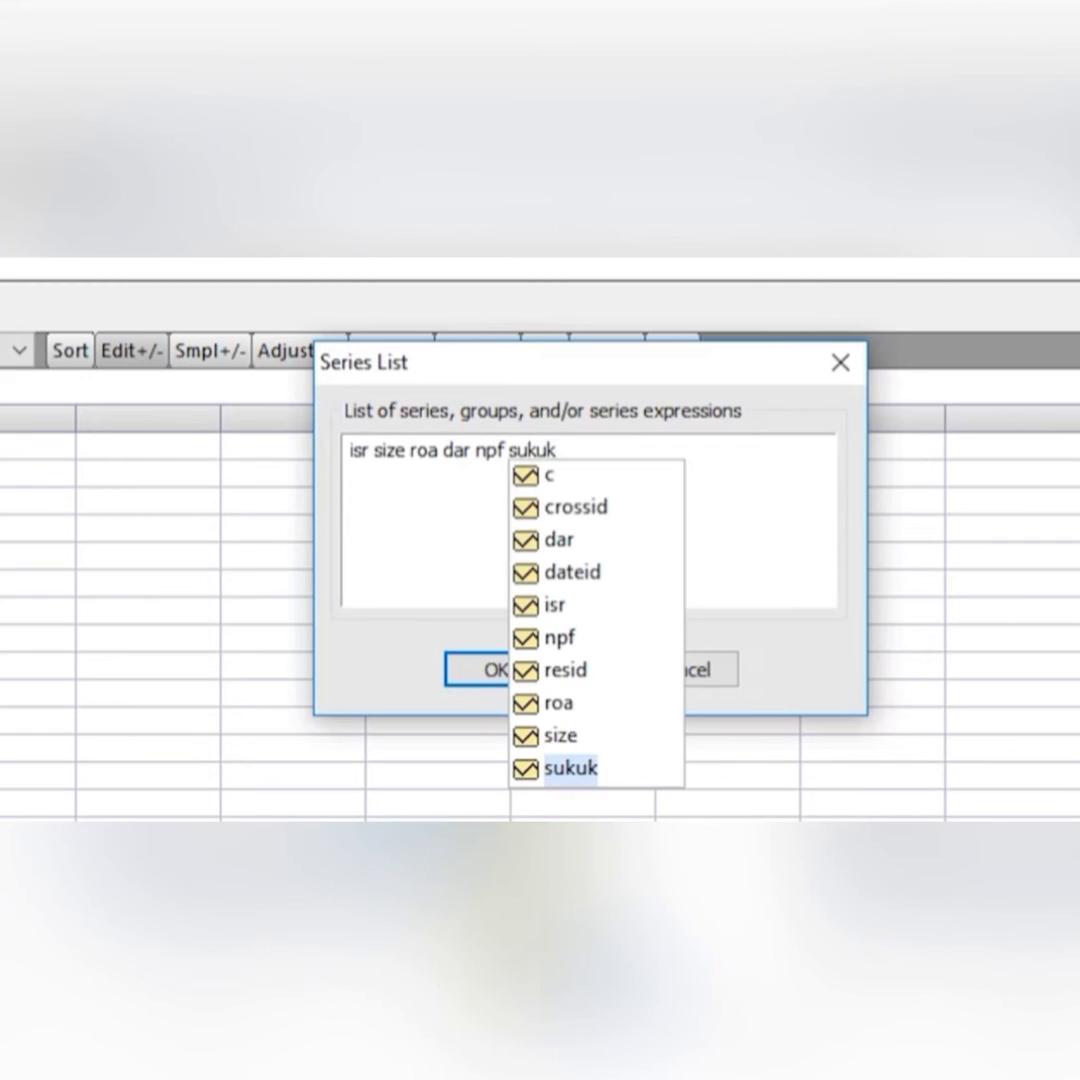
{"action": "left_click", "coordinate": [497, 669]}
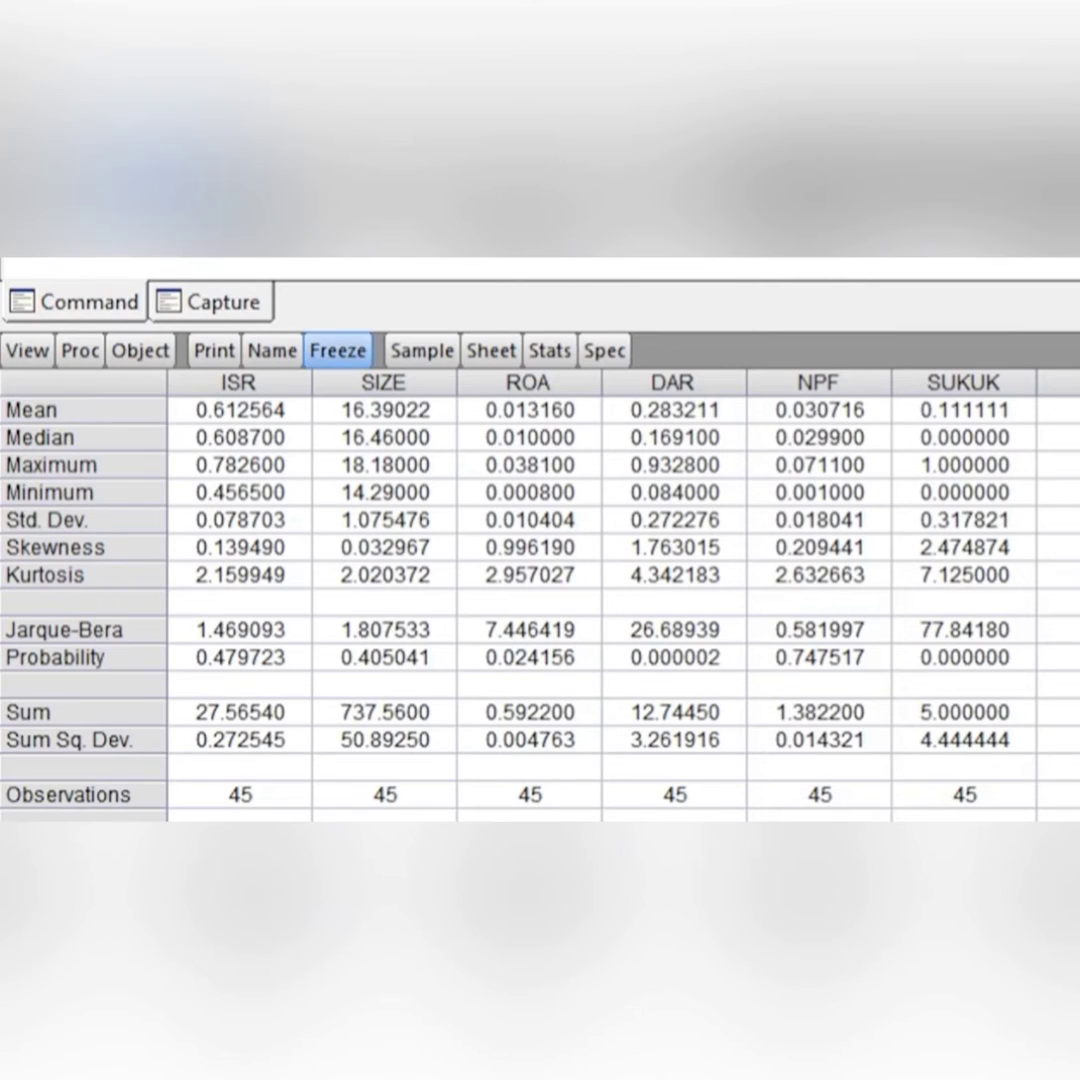
- Name the group holding the descriptive statistics eviews11
{"action": "left_click", "coordinate": [272, 350]}
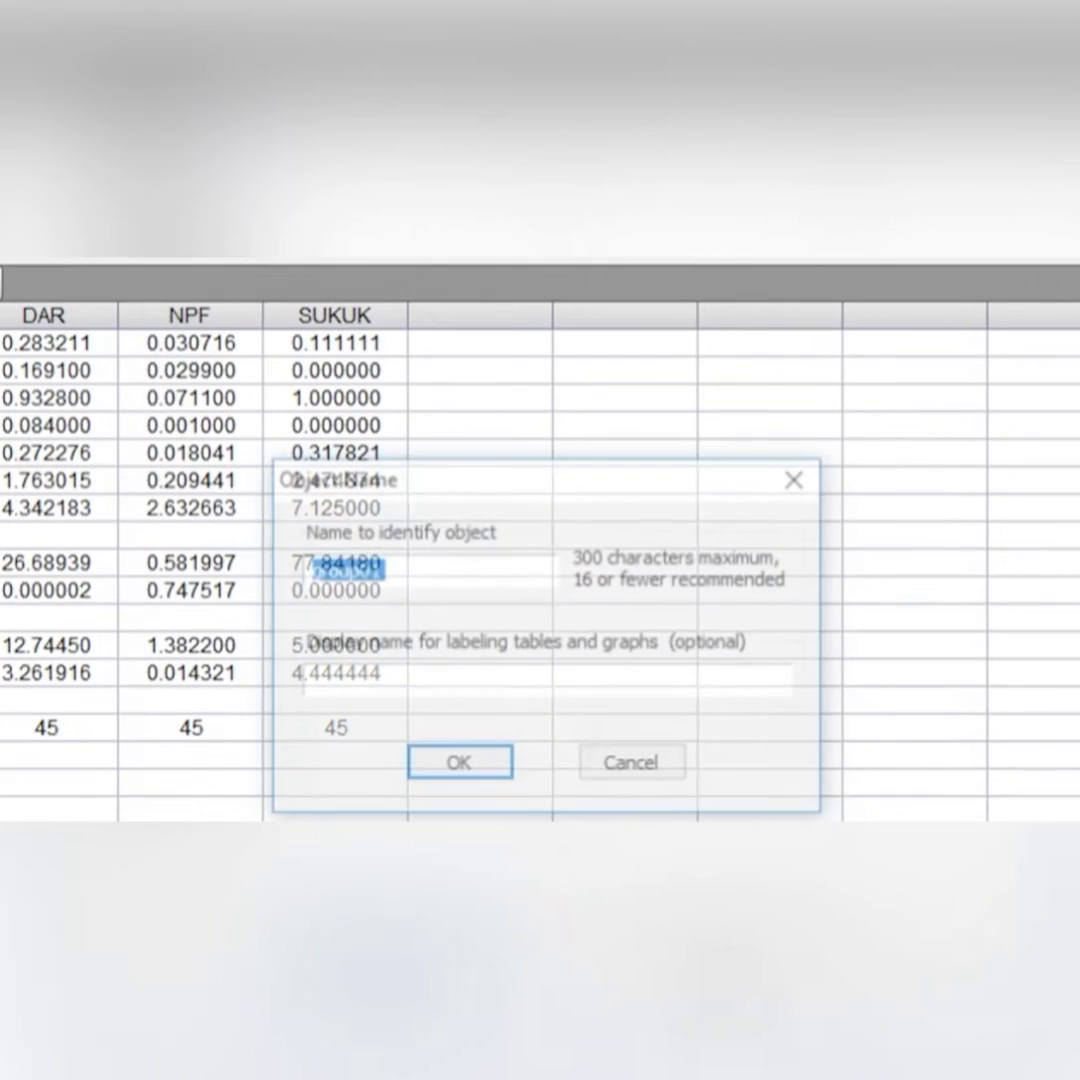
{"action": "type", "text": "eviews11"}
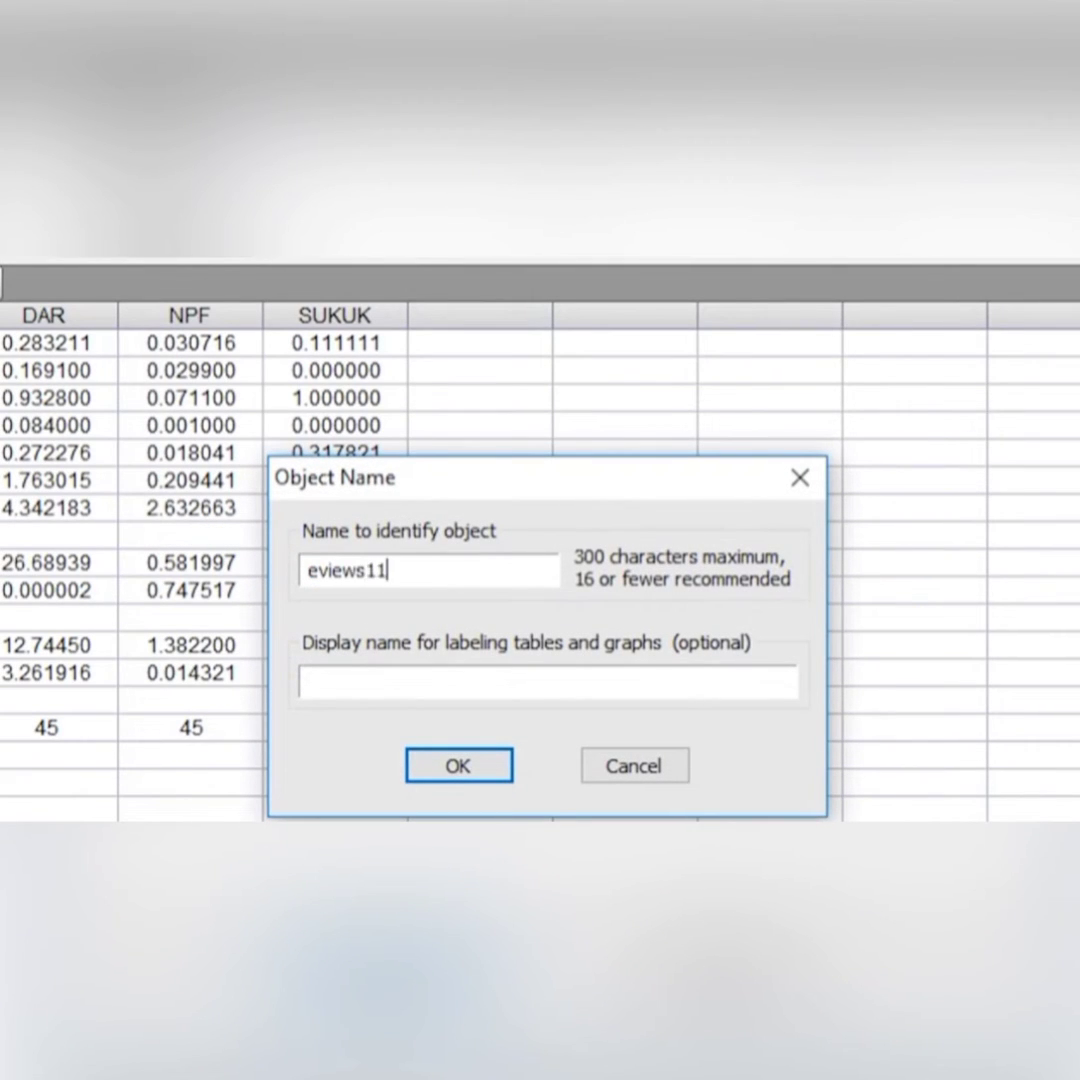
{"action": "key", "text": "Return"}
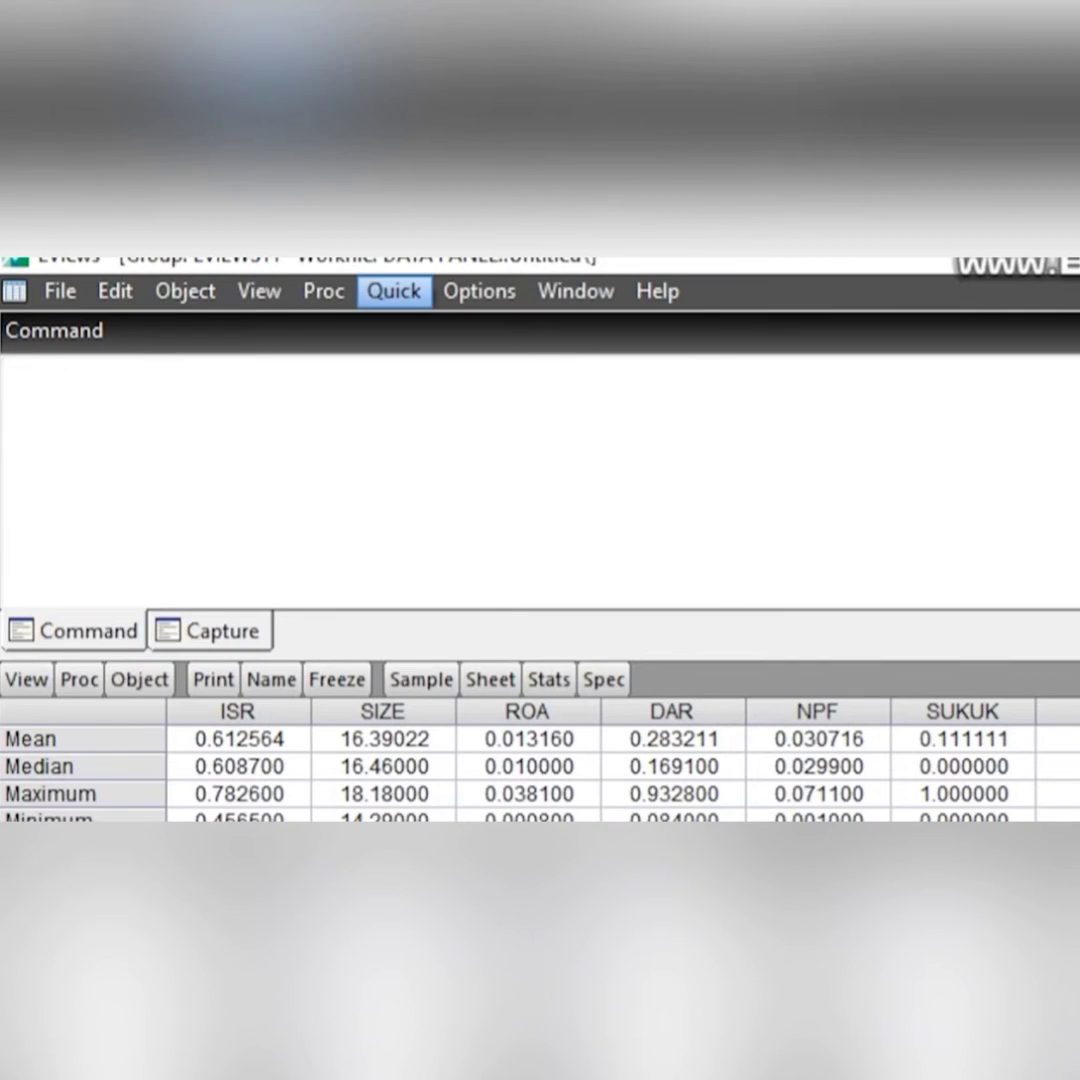
- Estimate the panel least squares equation isr c size roa dar npf sukuk without cross-section or period effects, and save it as eq01
{"action": "left_click", "coordinate": [196, 264]}
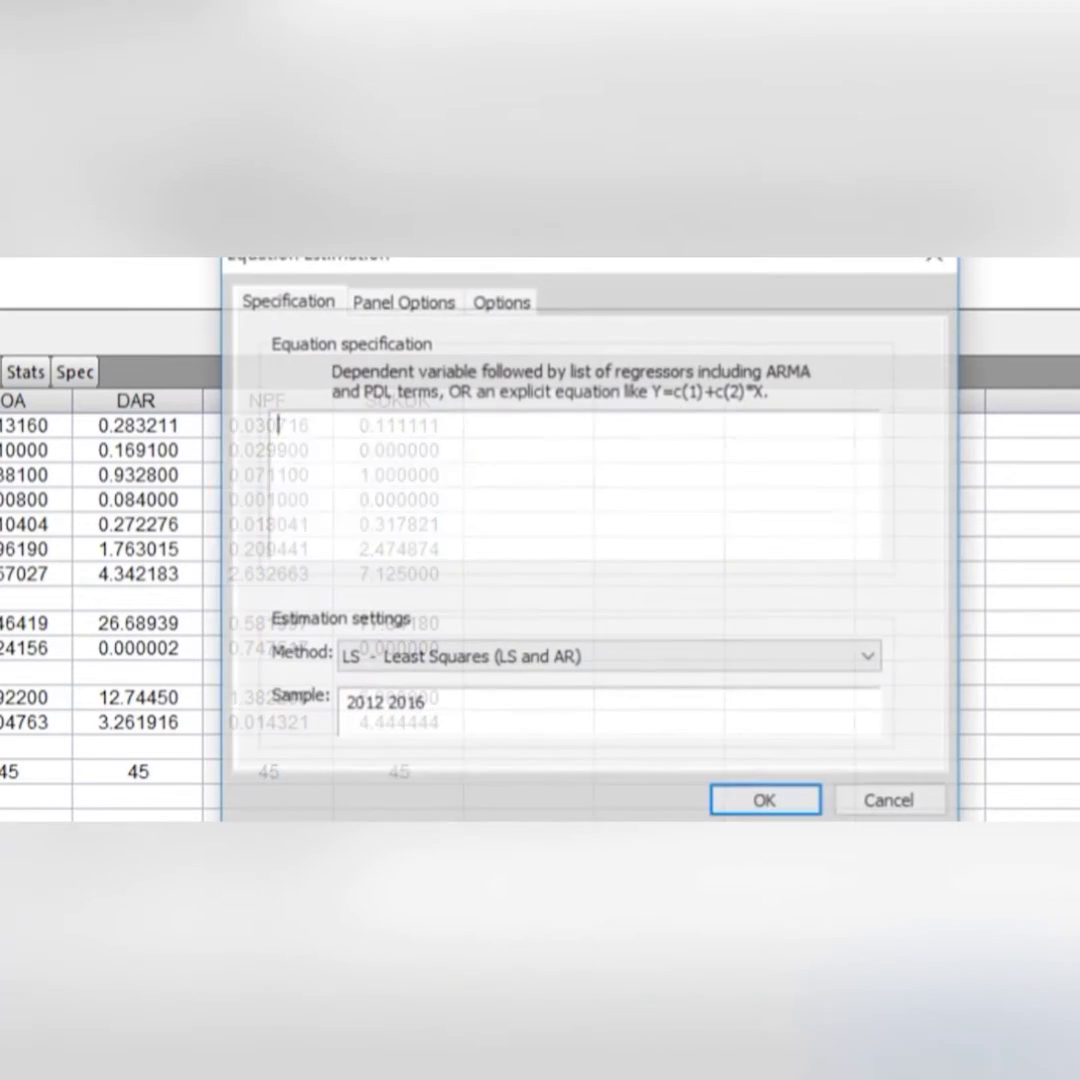
{"action": "type", "text": "isr"}
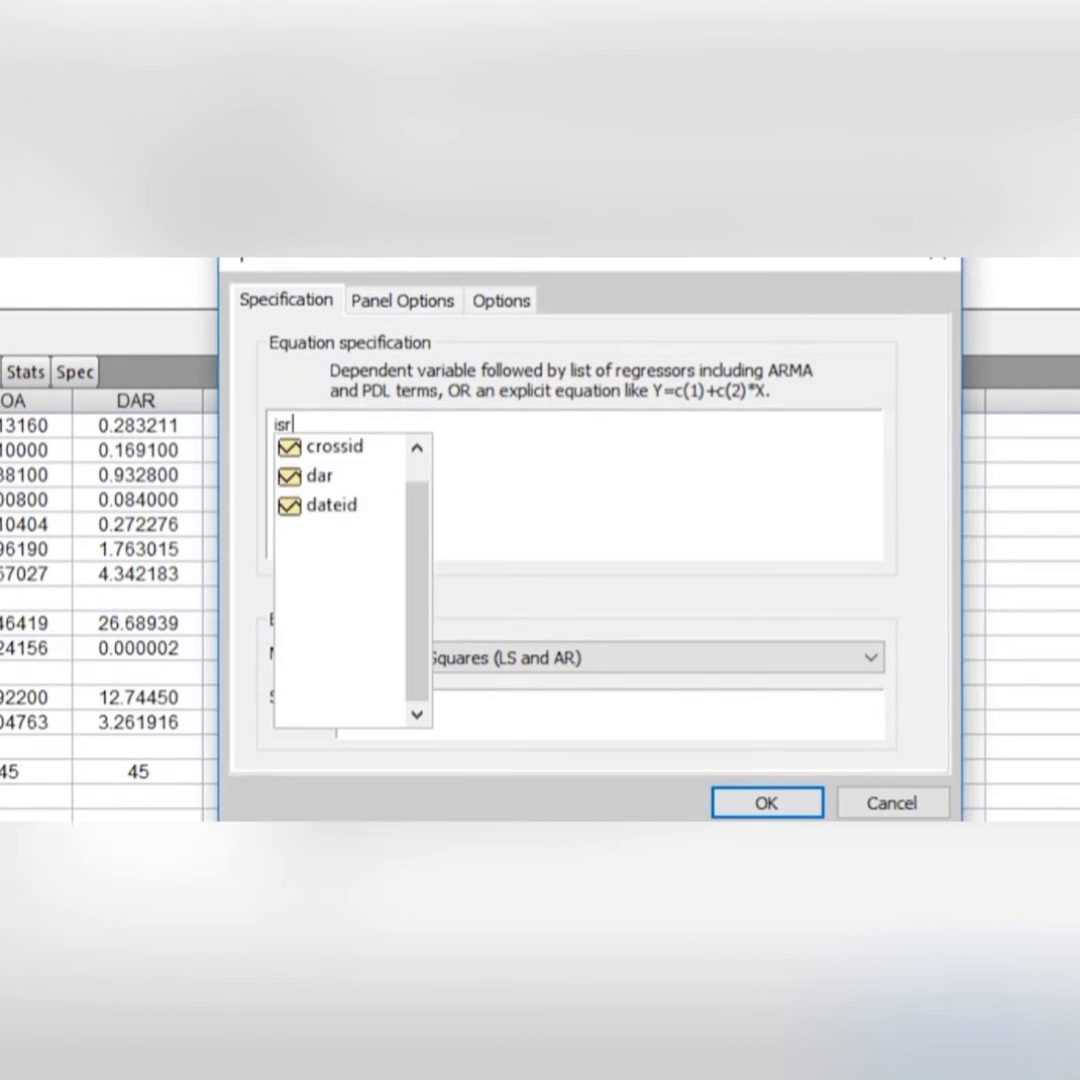
{"action": "type", "text": " c s"}
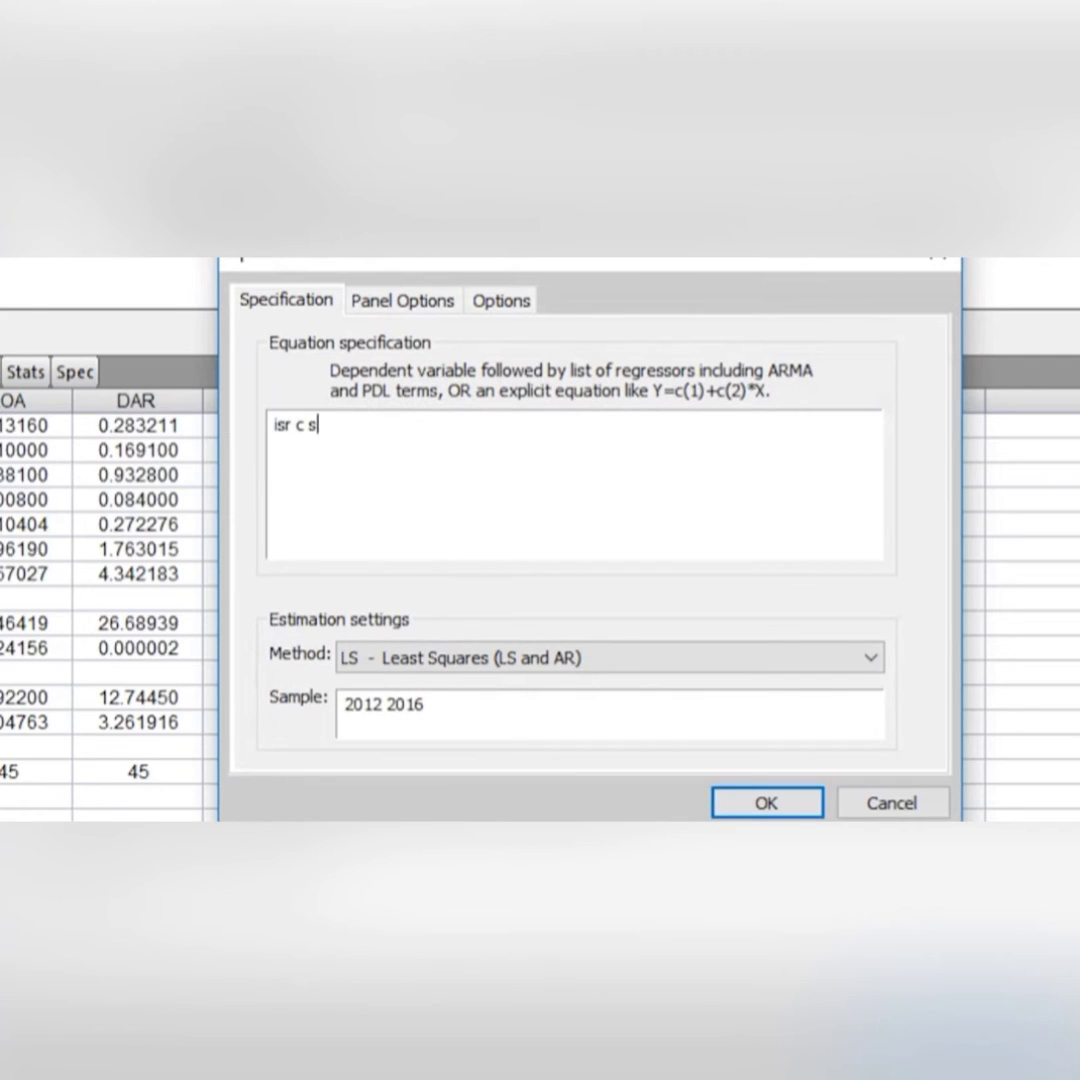
{"action": "type", "text": "ize roa dar npf sukuk"}
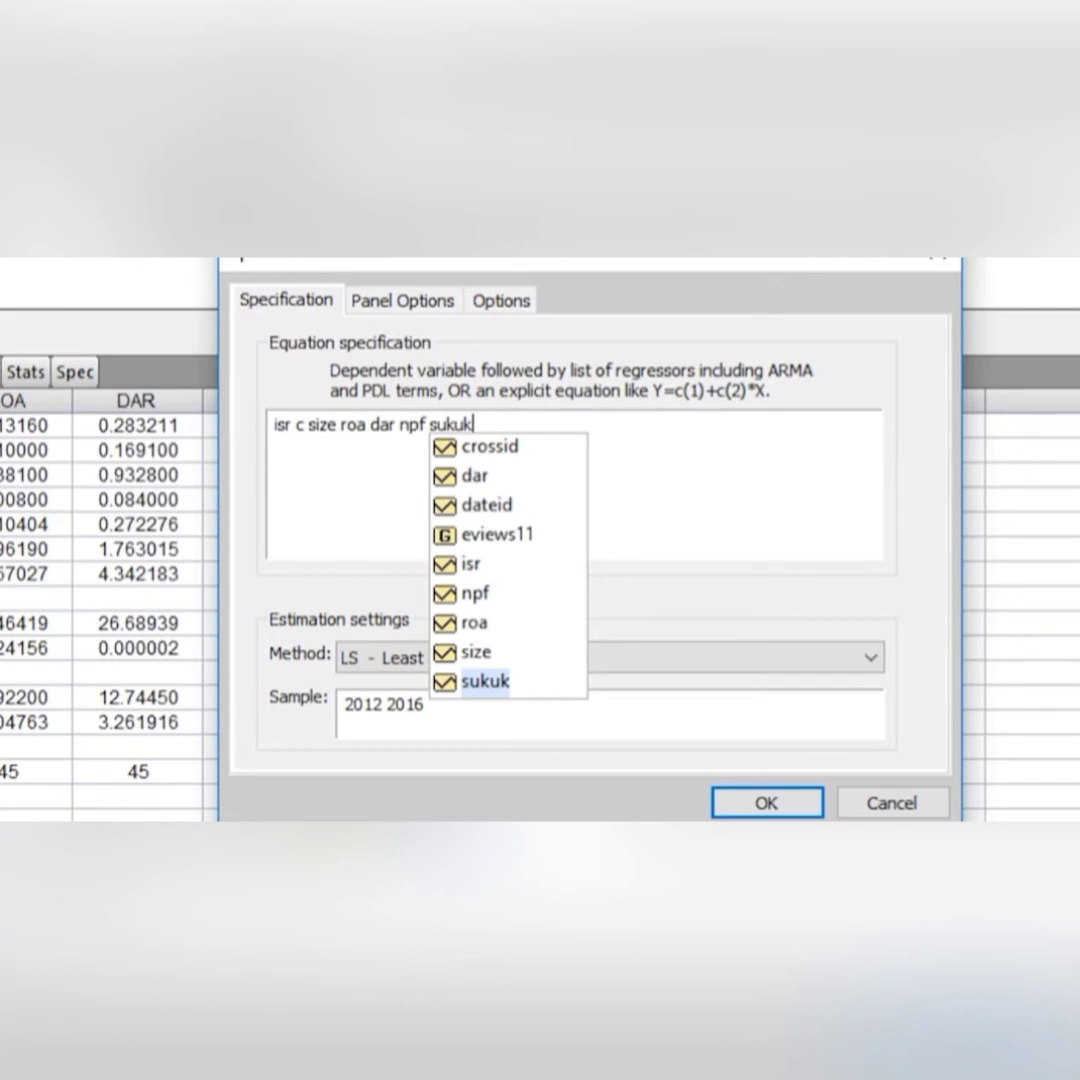
{"action": "left_click", "coordinate": [402, 300]}
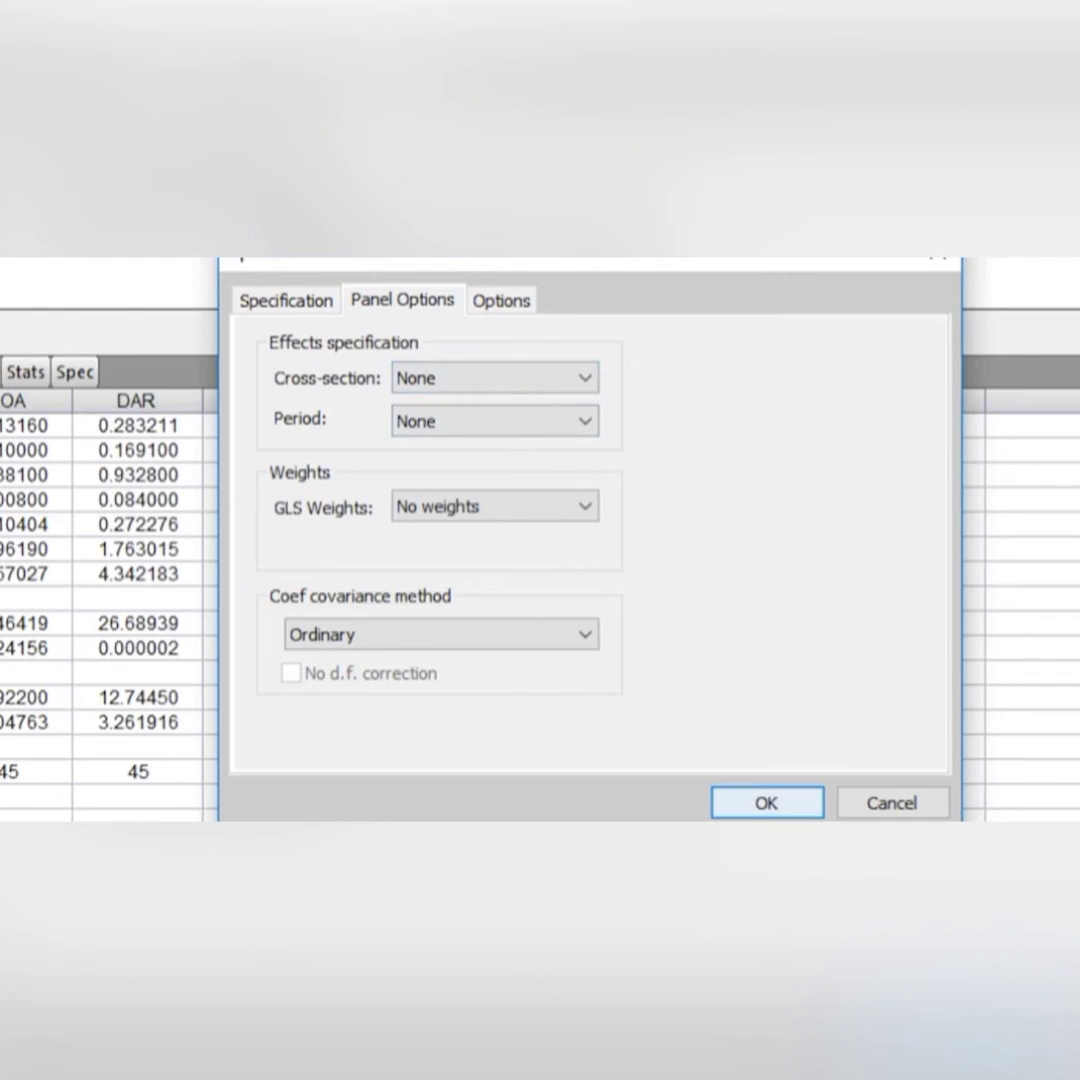
{"action": "left_click", "coordinate": [767, 803]}
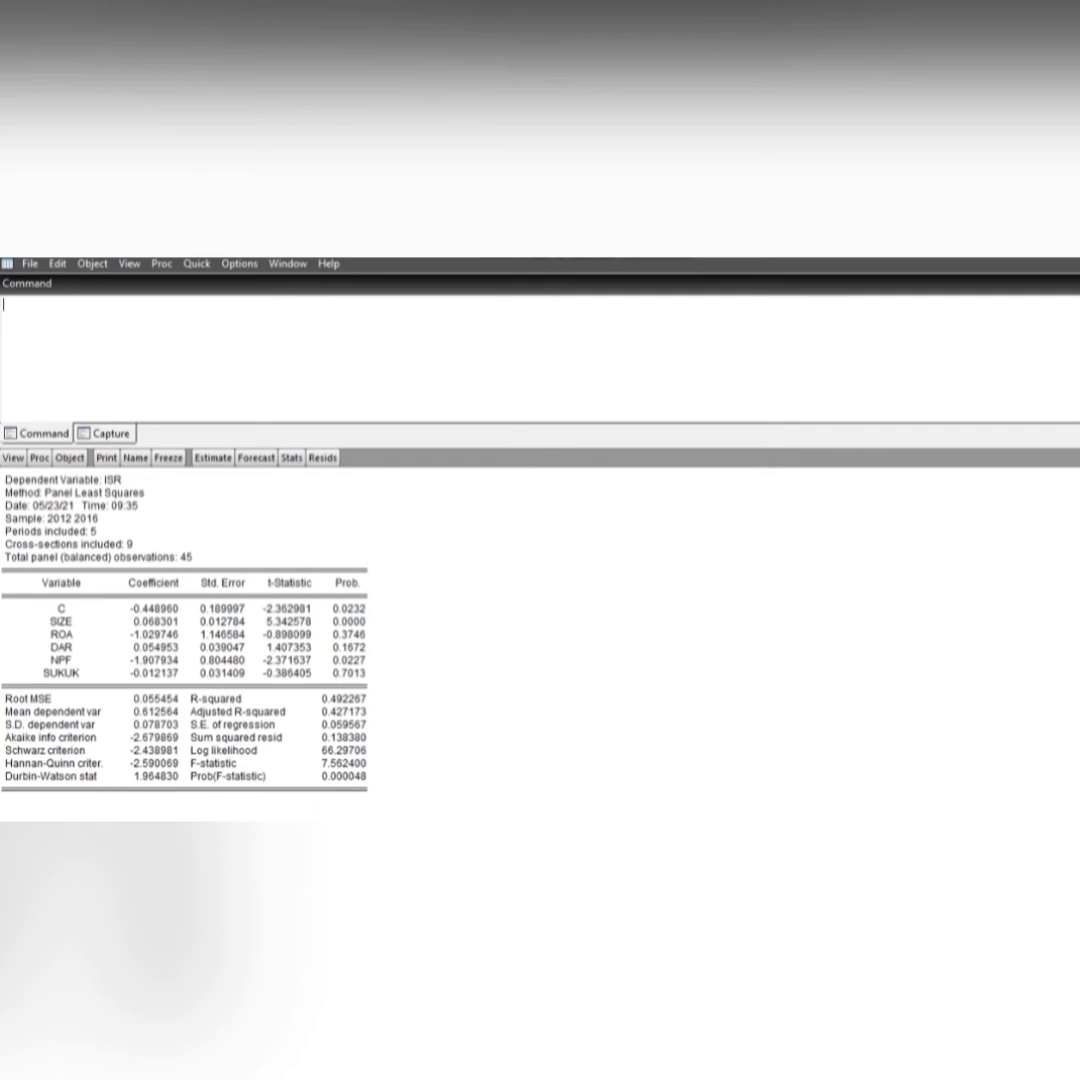
{"action": "left_click", "coordinate": [135, 458]}
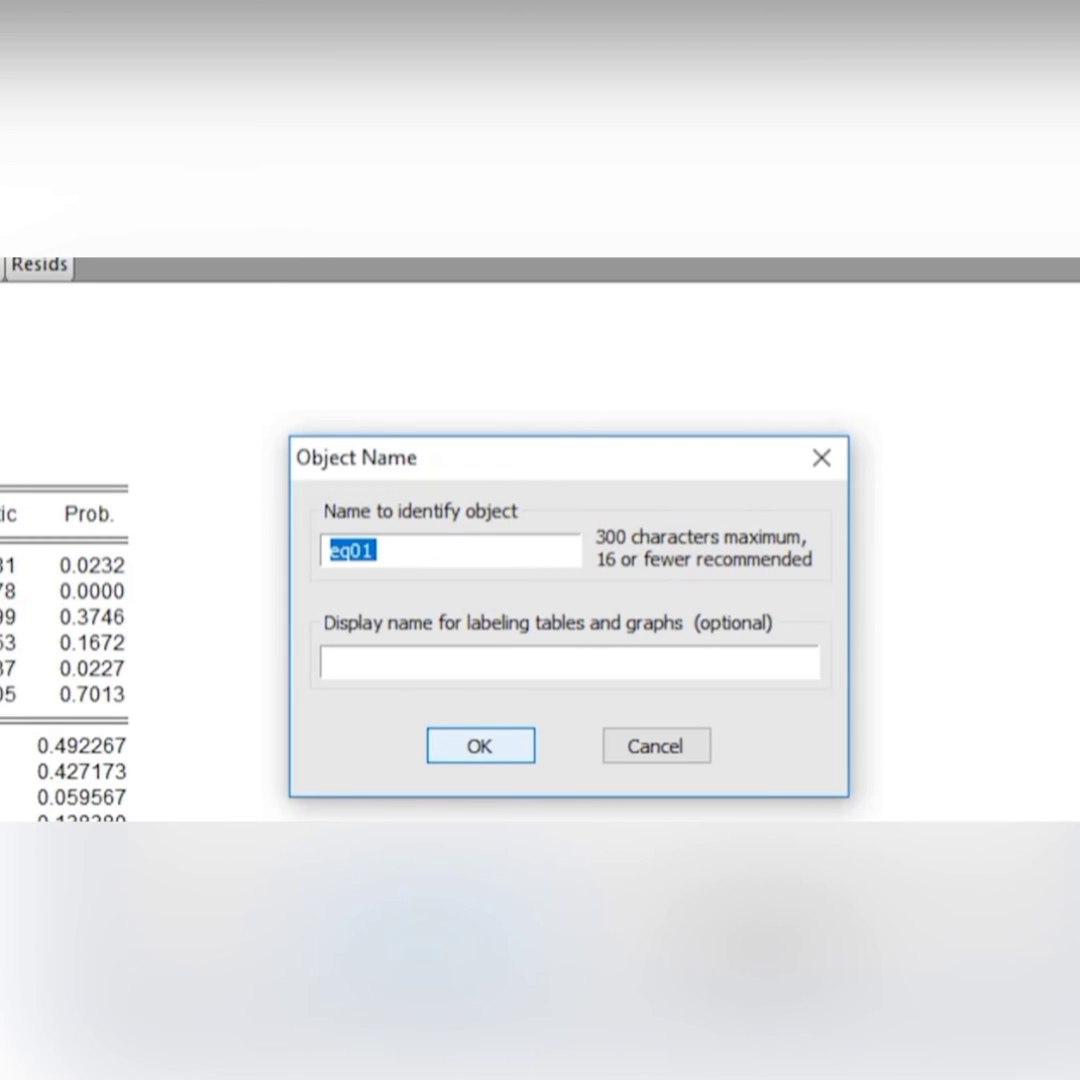
{"action": "left_click", "coordinate": [480, 745]}
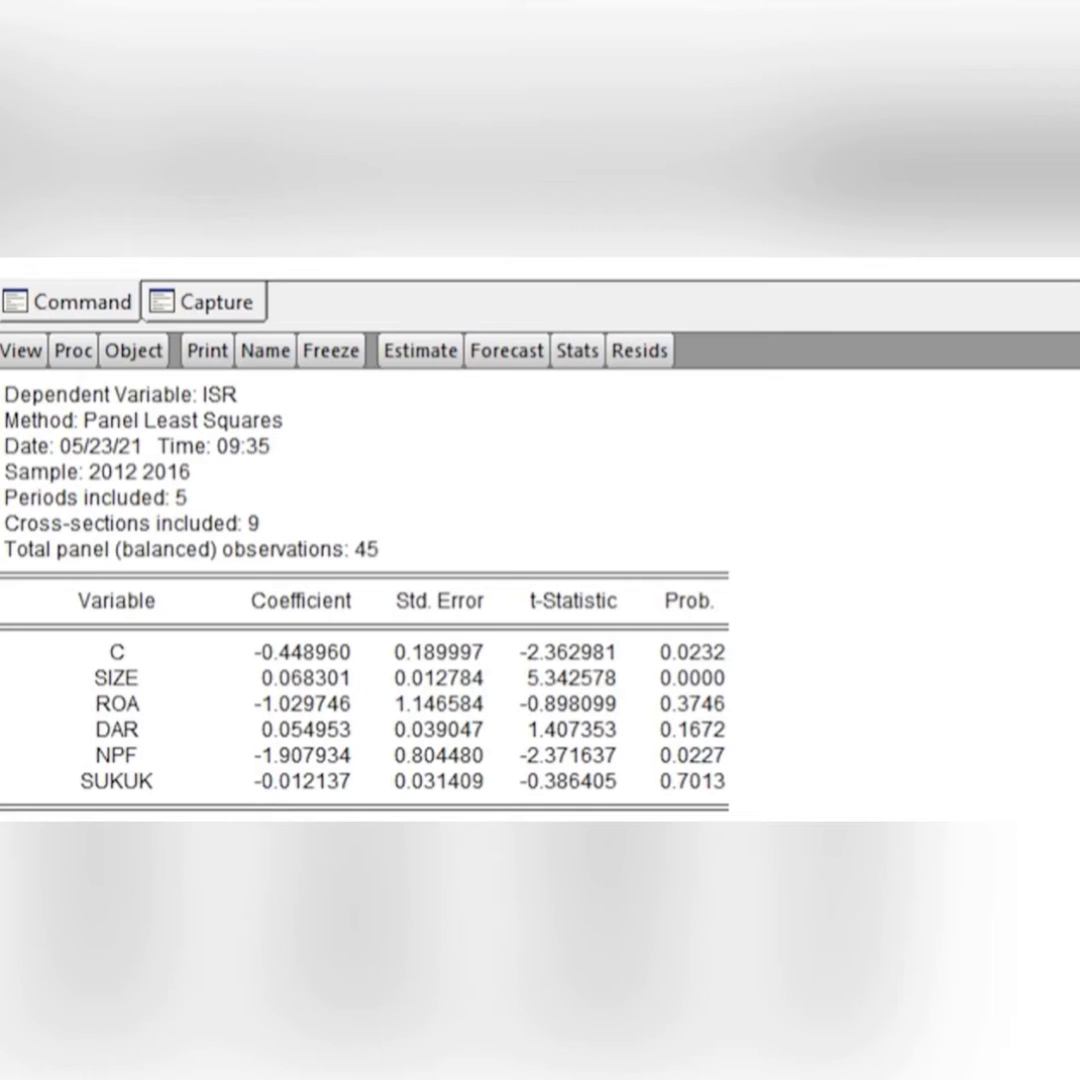
- Re-estimate the eq01 equation with fixed cross-section effects and review its output
{"action": "left_click", "coordinate": [213, 458]}
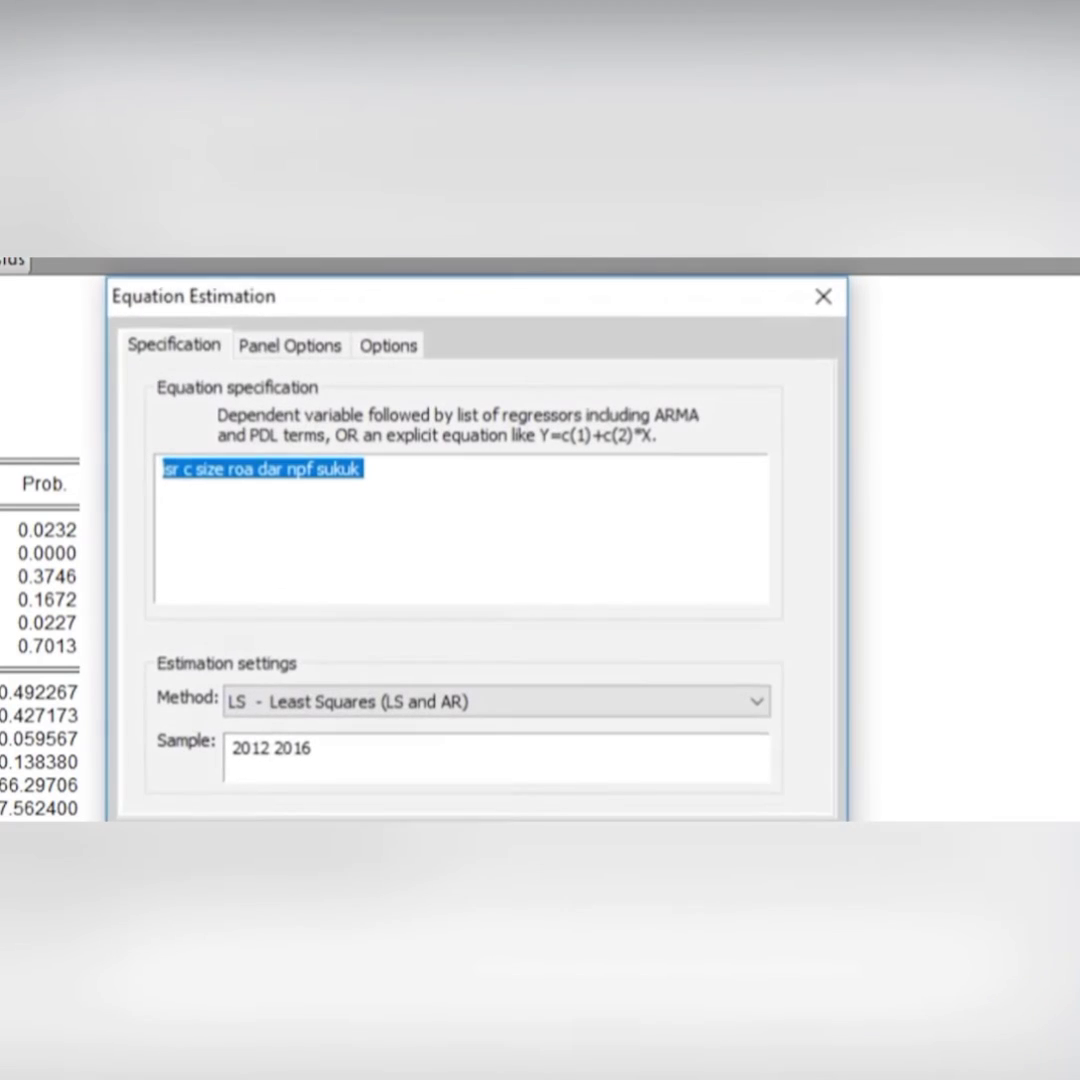
{"action": "left_click", "coordinate": [290, 346]}
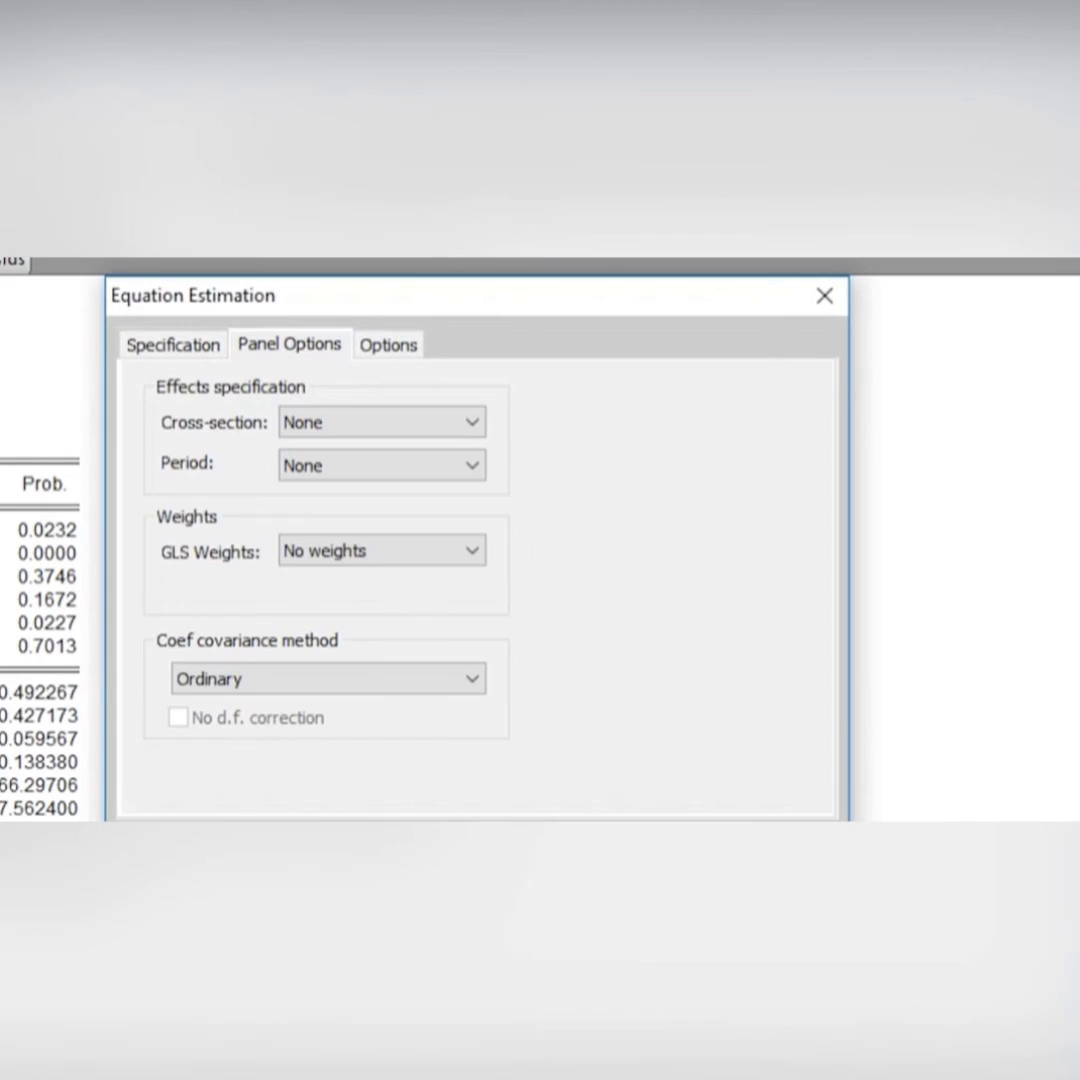
{"action": "left_click", "coordinate": [382, 422]}
{"action": "left_click", "coordinate": [382, 422]}
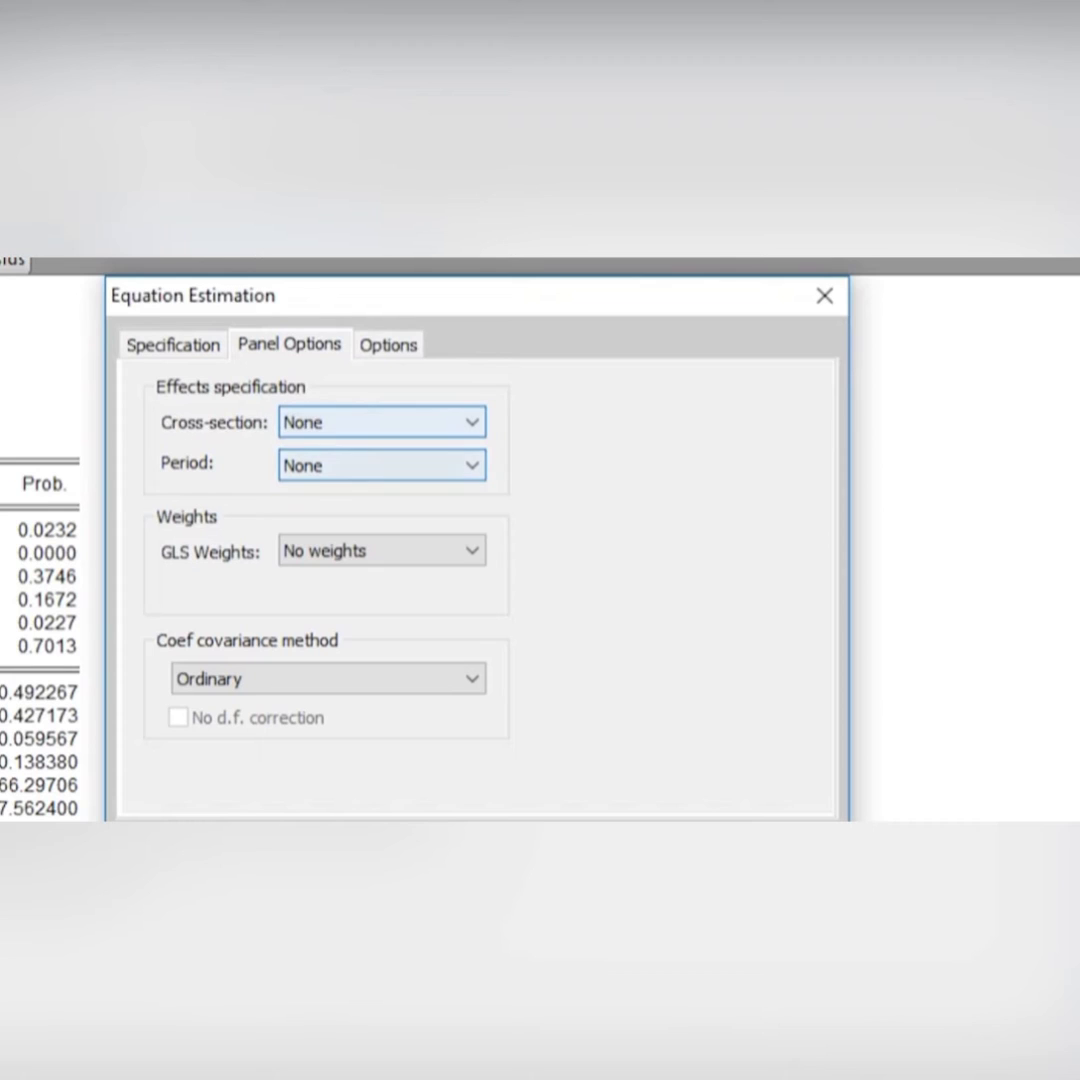
{"action": "left_click", "coordinate": [382, 422]}
{"action": "left_click", "coordinate": [301, 470]}
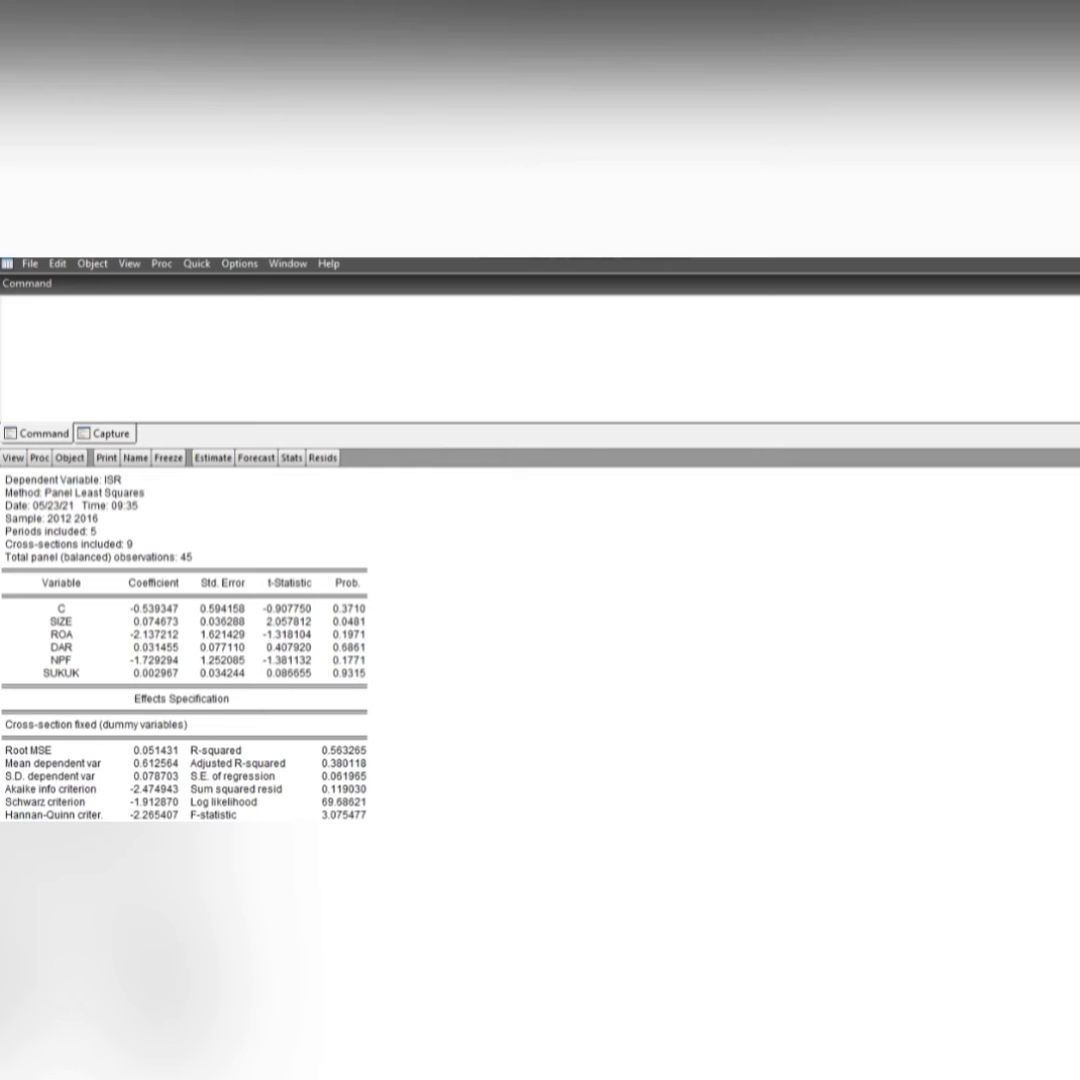
{"action": "scroll", "coordinate": [184, 645], "scroll_direction": "down", "scroll_amount": 1}
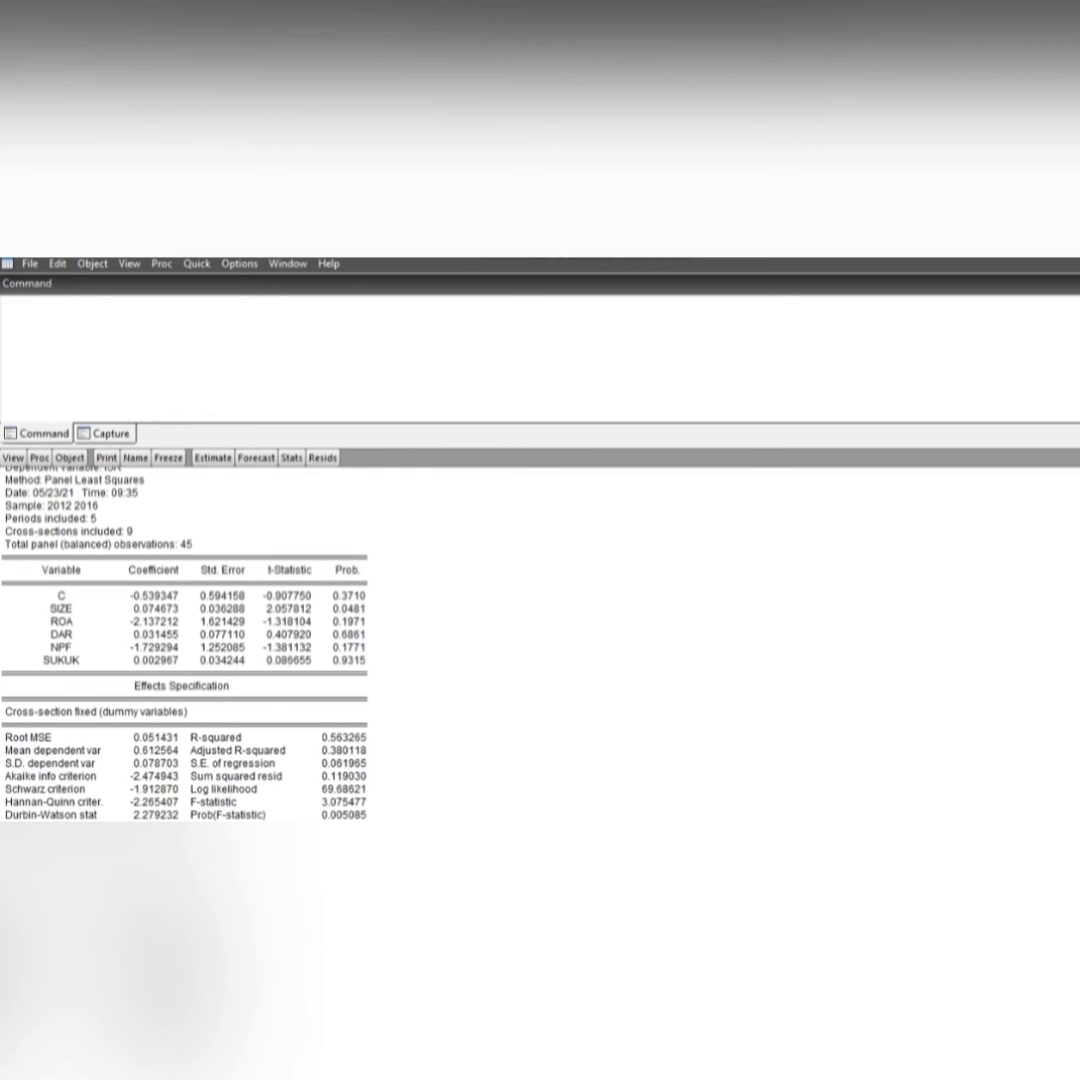
{"action": "scroll", "coordinate": [184, 640], "scroll_direction": "down", "scroll_amount": 1}
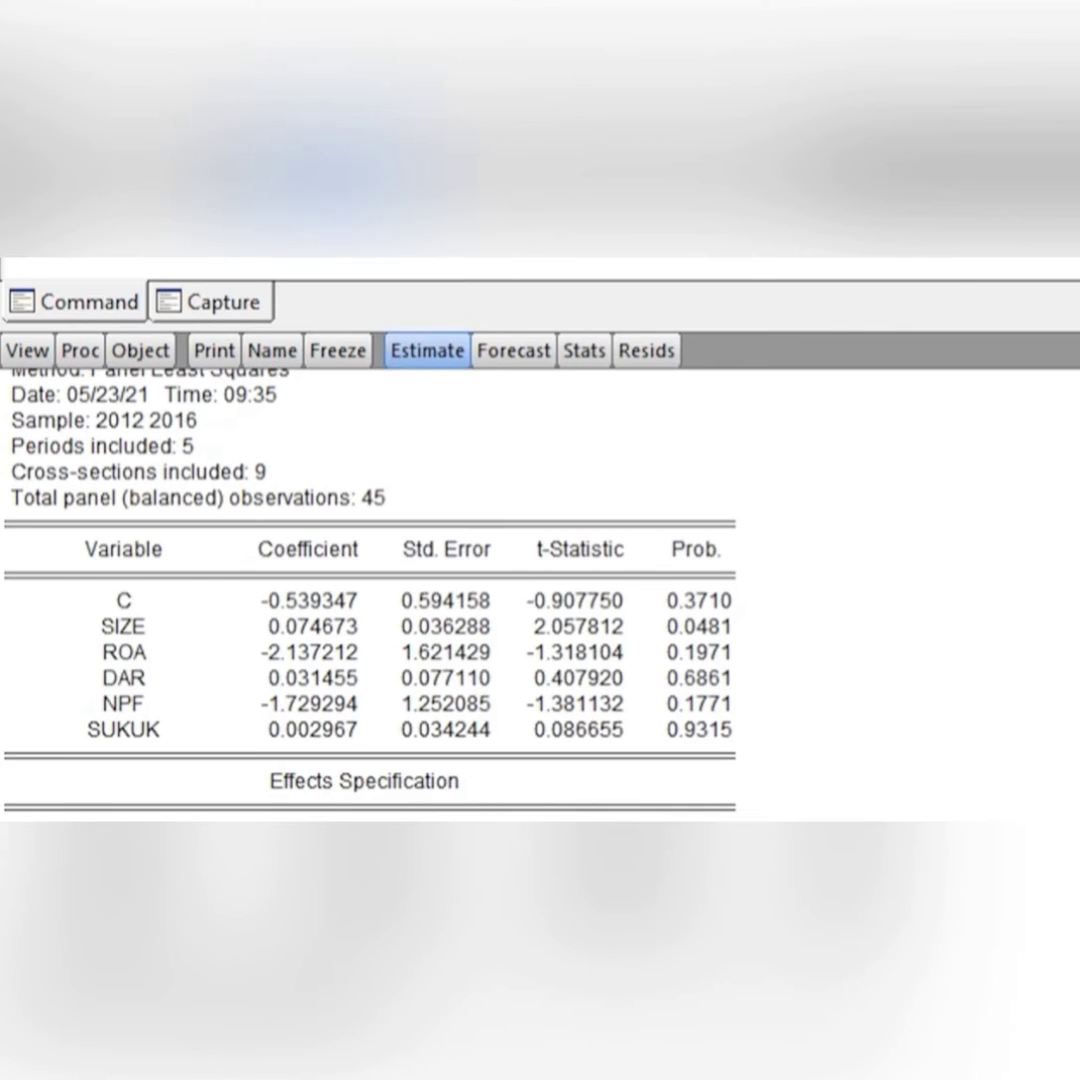
- Re-estimate the equation with random cross-section effects and review its weighted and unweighted statistics
{"action": "left_click", "coordinate": [213, 458]}
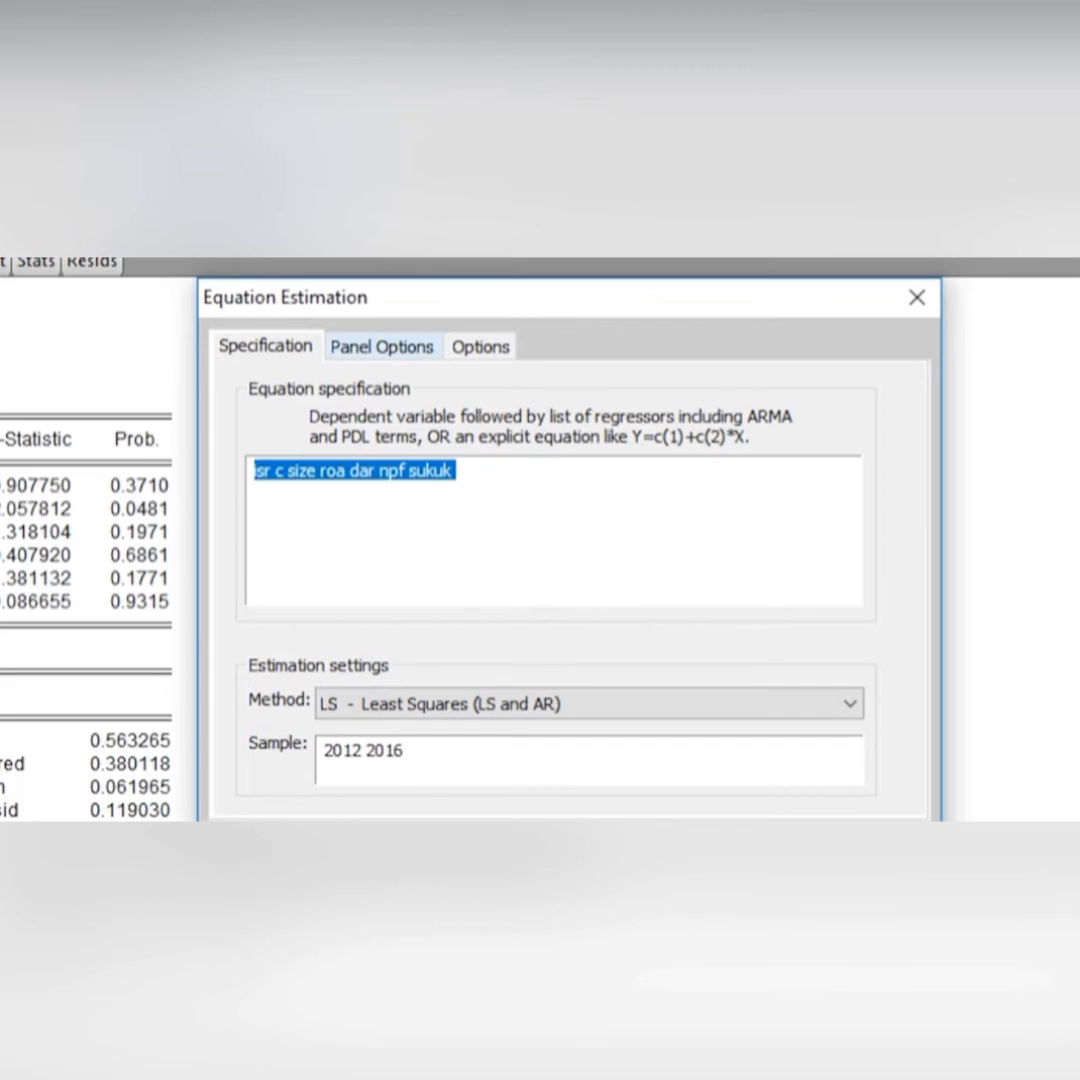
{"action": "left_click", "coordinate": [383, 348]}
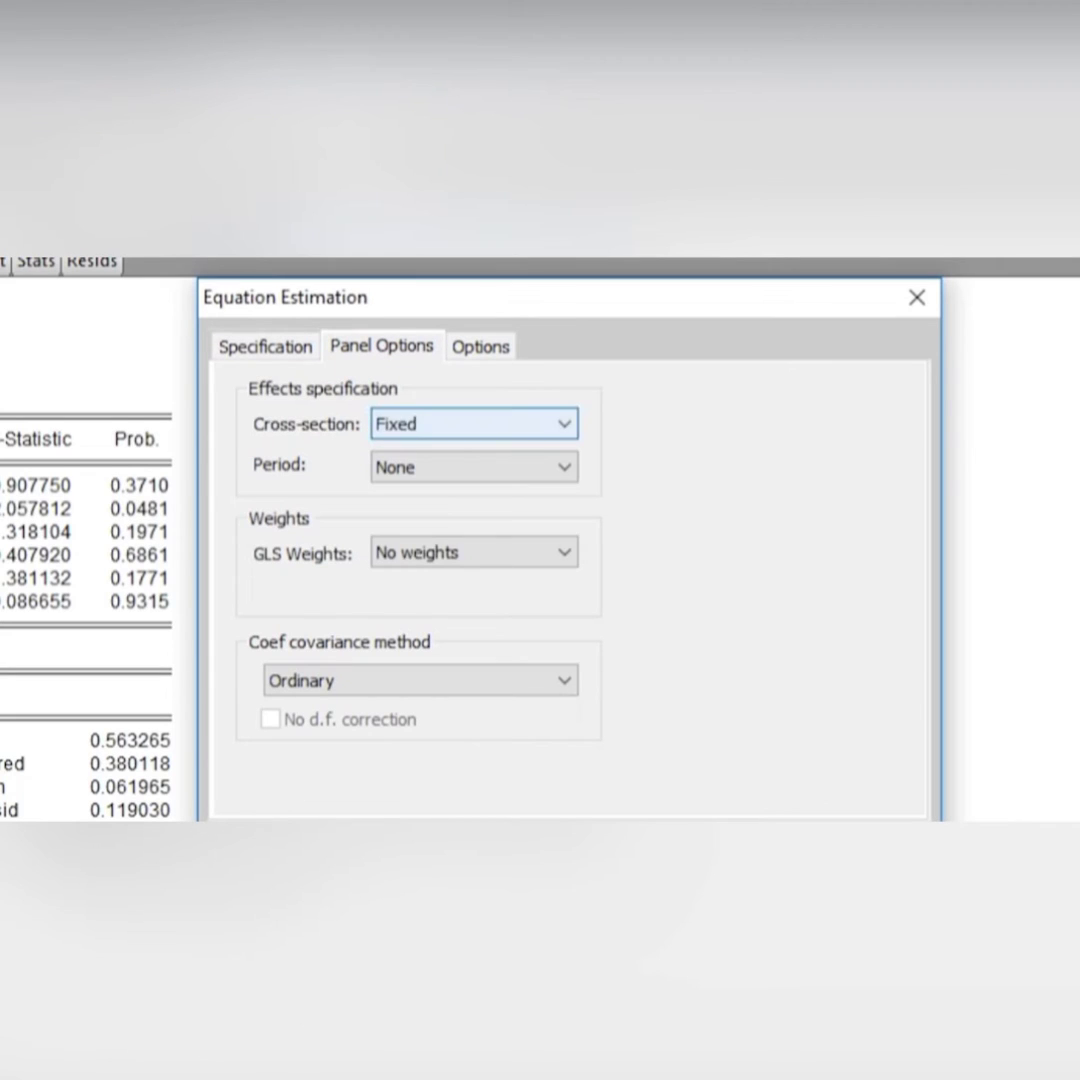
{"action": "left_click", "coordinate": [473, 424]}
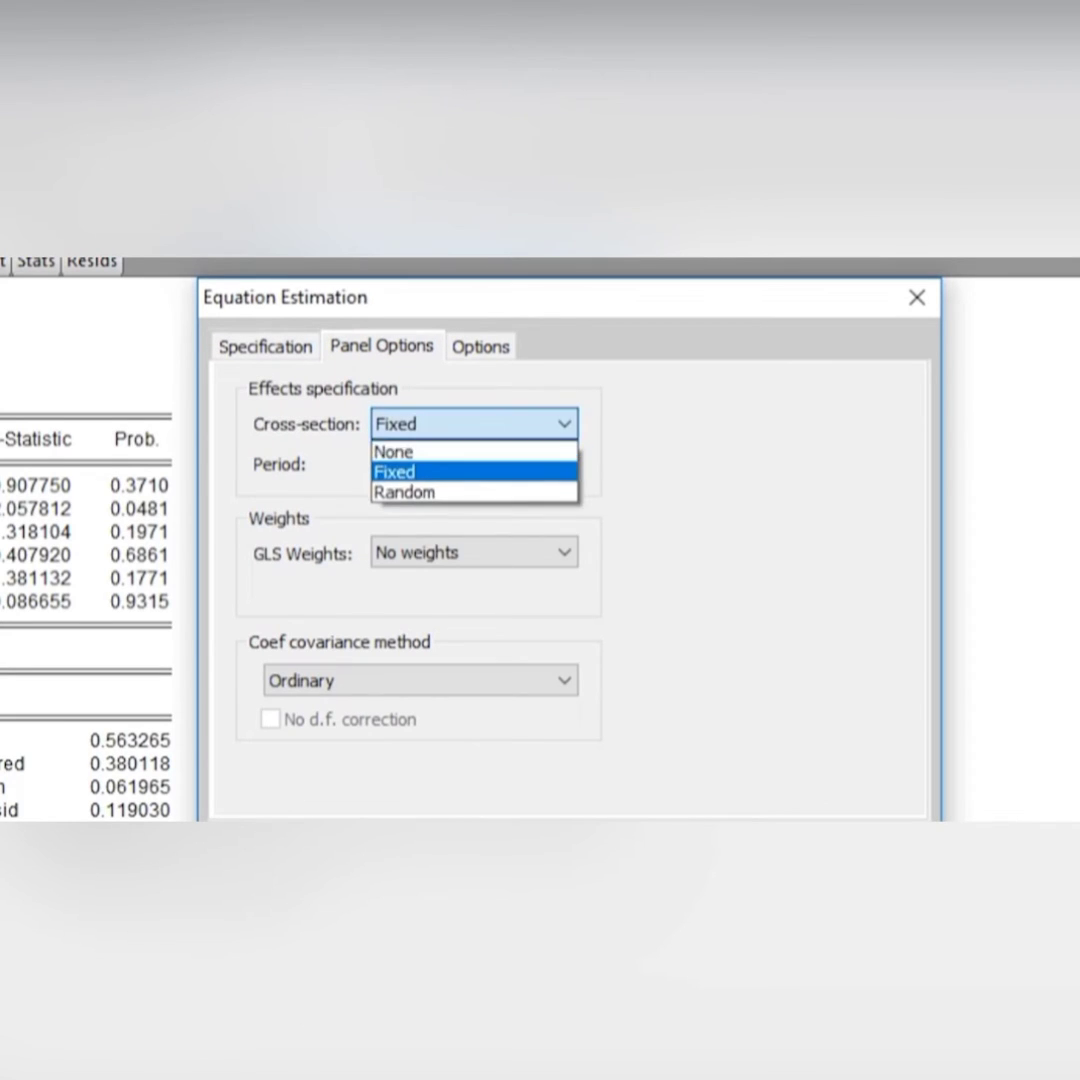
{"action": "left_click", "coordinate": [404, 492]}
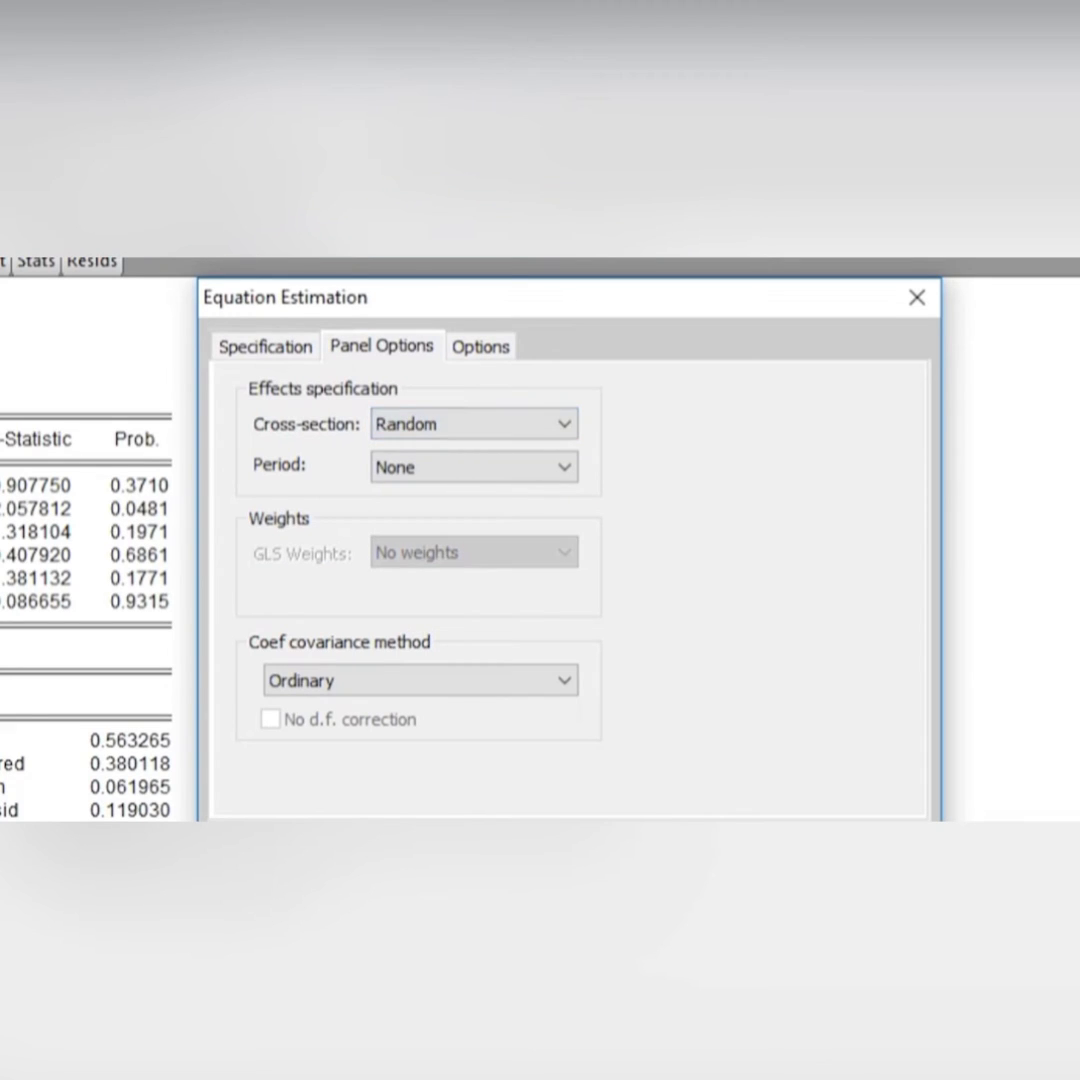
{"action": "key", "text": "Return"}
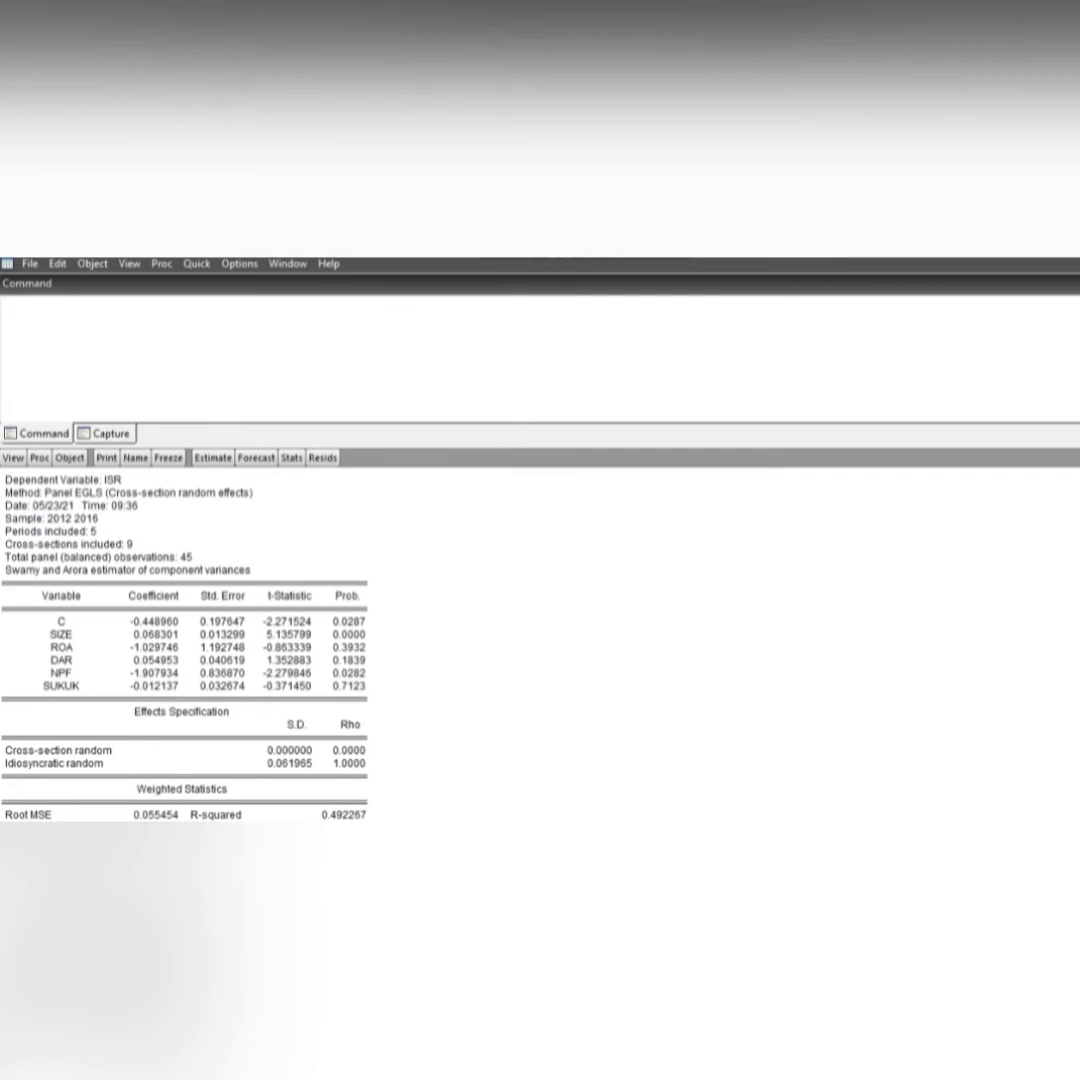
{"action": "scroll", "coordinate": [183, 640], "scroll_direction": "down", "scroll_amount": 5}
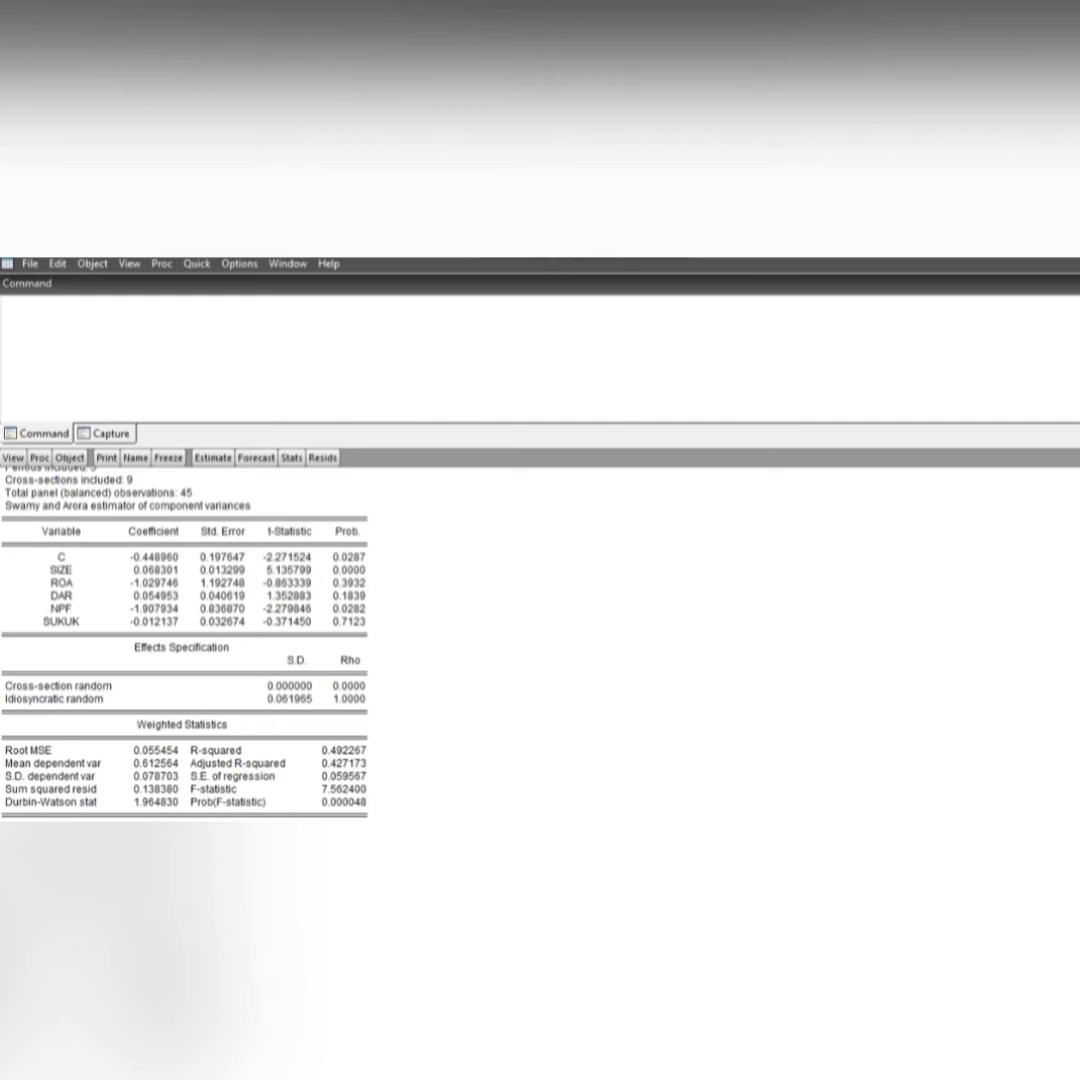
{"action": "scroll", "coordinate": [183, 640], "scroll_direction": "down", "scroll_amount": 1}
{"action": "scroll", "coordinate": [183, 640], "scroll_direction": "down", "scroll_amount": 1}
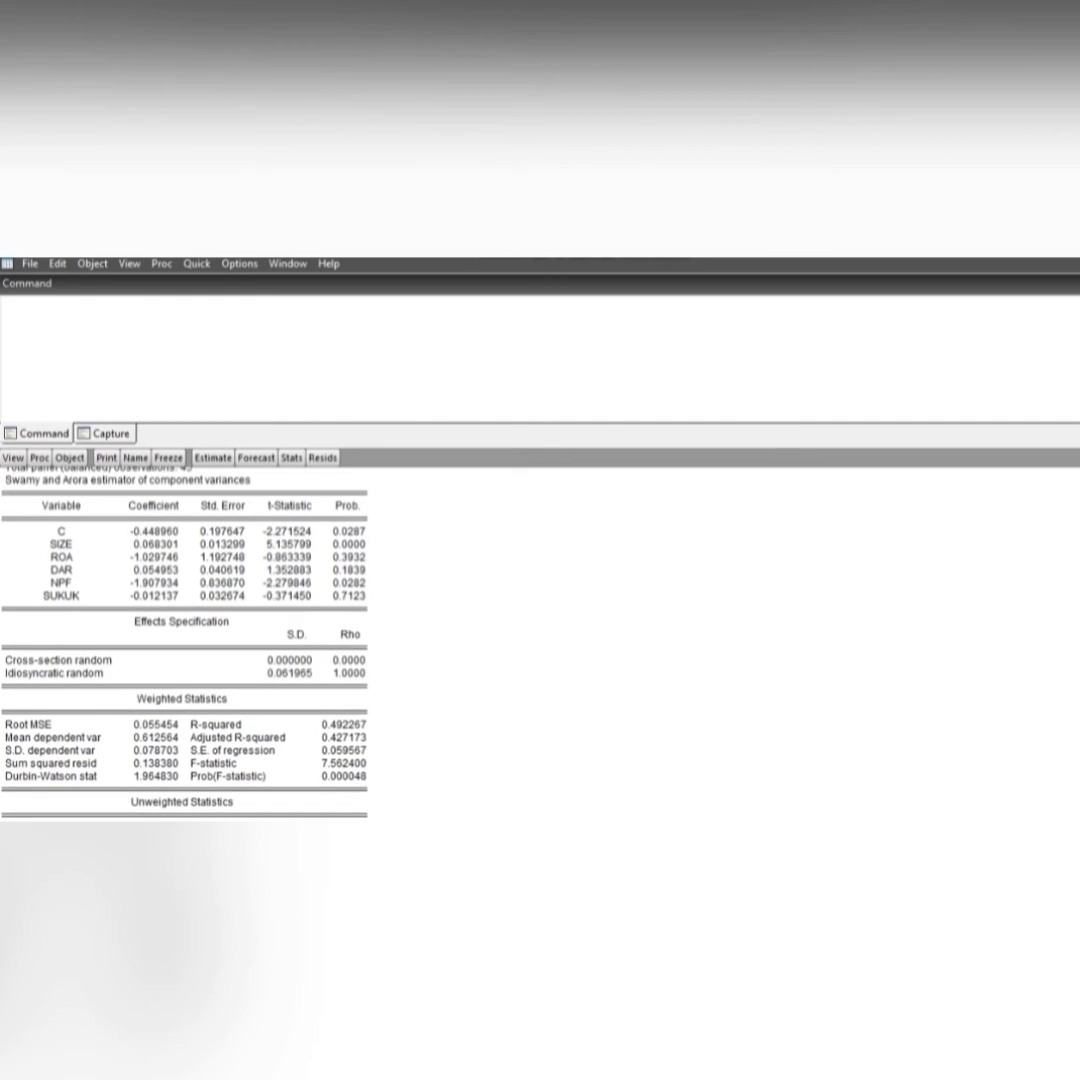
{"action": "scroll", "coordinate": [183, 640], "scroll_direction": "down", "scroll_amount": 1}
{"action": "scroll", "coordinate": [183, 640], "scroll_direction": "down", "scroll_amount": 1}
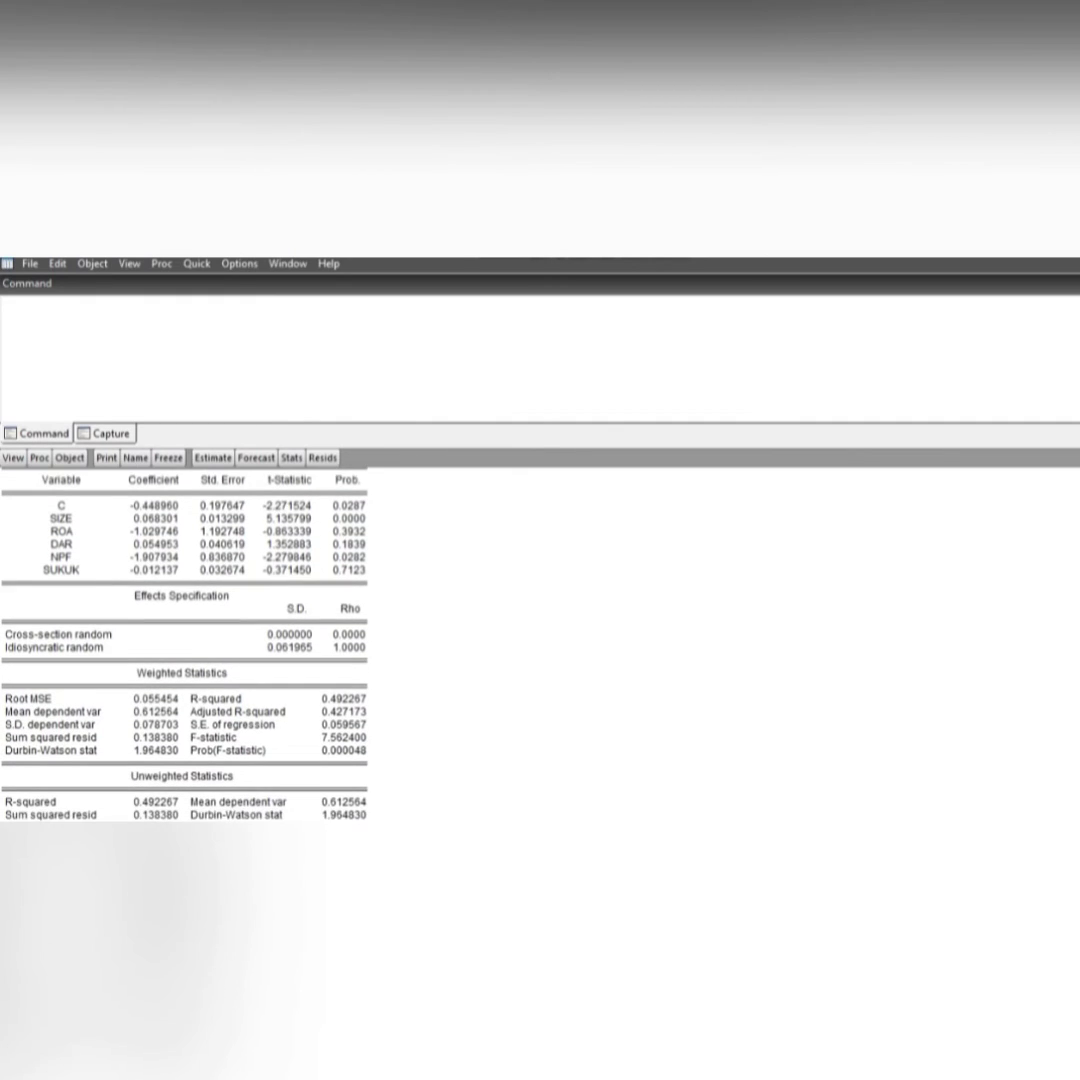
{"action": "scroll", "coordinate": [183, 640], "scroll_direction": "down", "scroll_amount": 1}
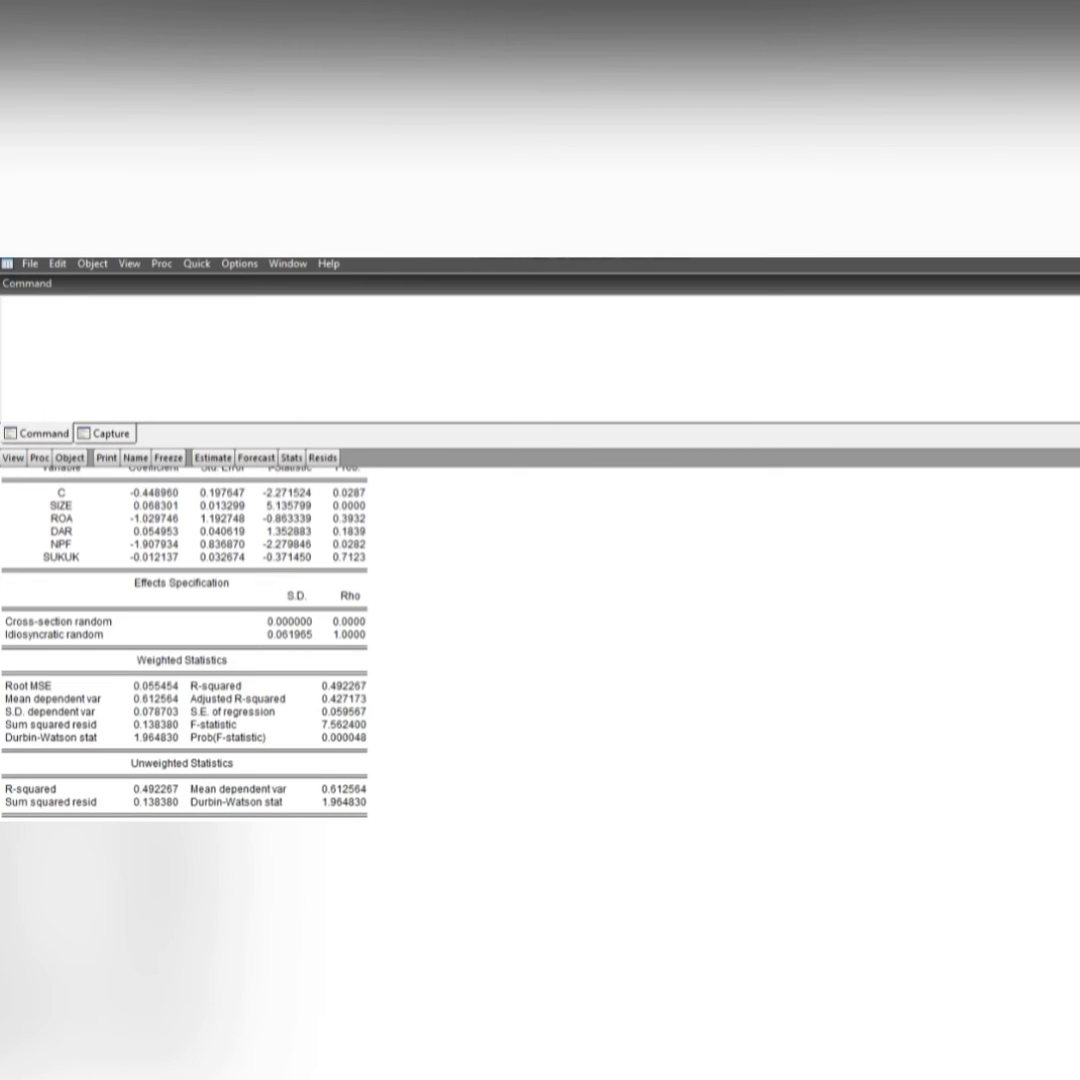
- Re-estimate eq01 with fixed cross-section effects and run the Redundant Fixed Effects likelihood ratio test on it
{"action": "left_click", "coordinate": [213, 458]}
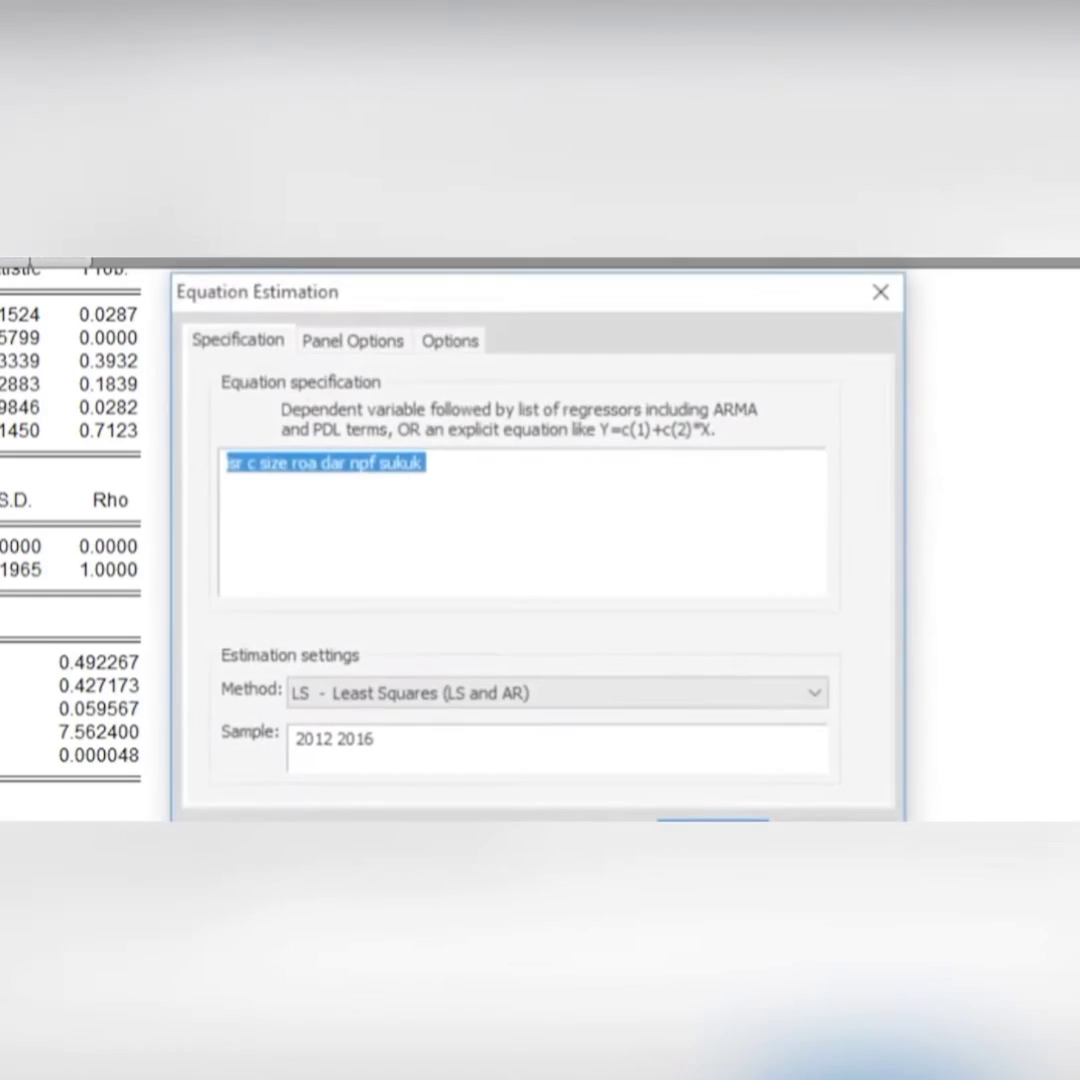
{"action": "left_click", "coordinate": [350, 338]}
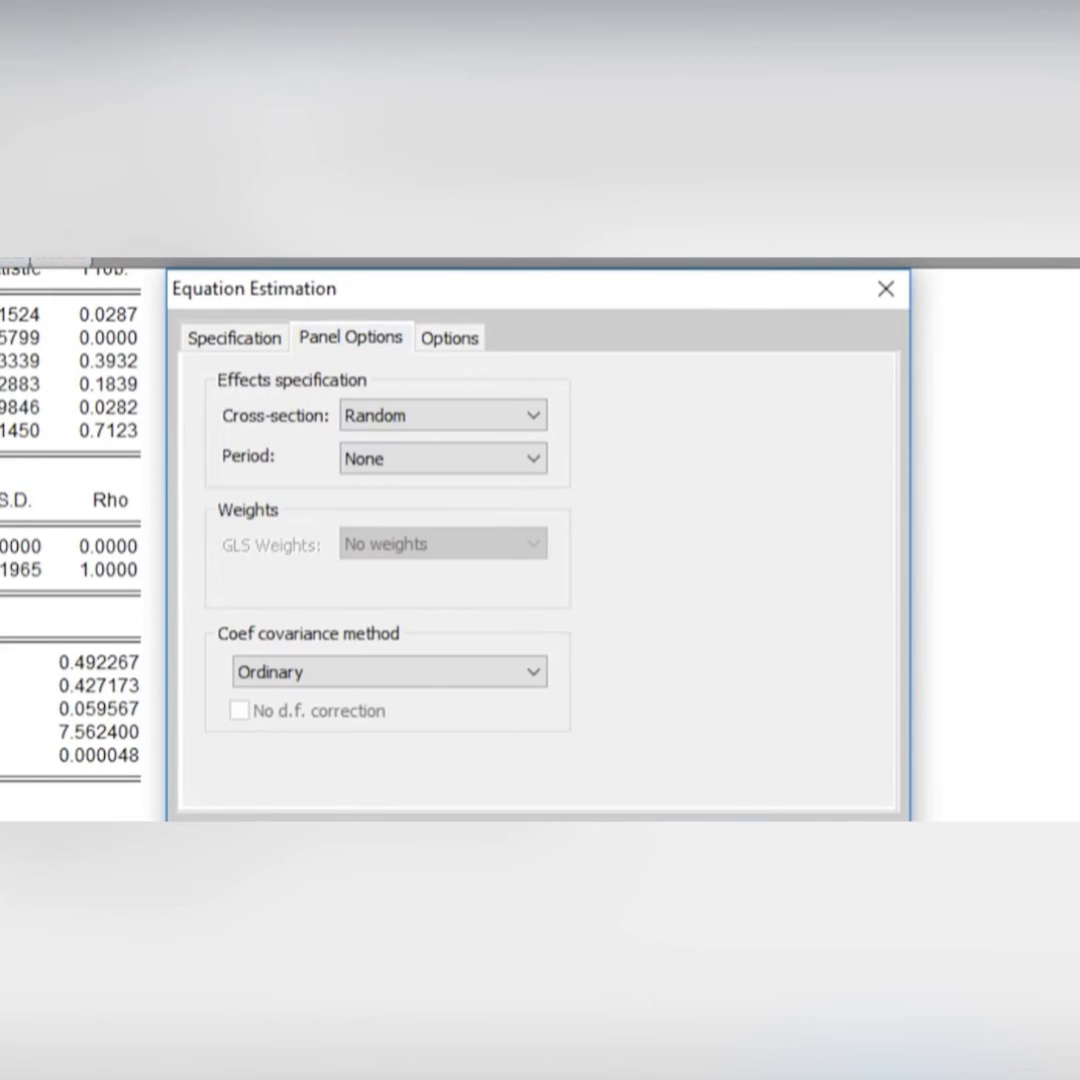
{"action": "left_click", "coordinate": [445, 415]}
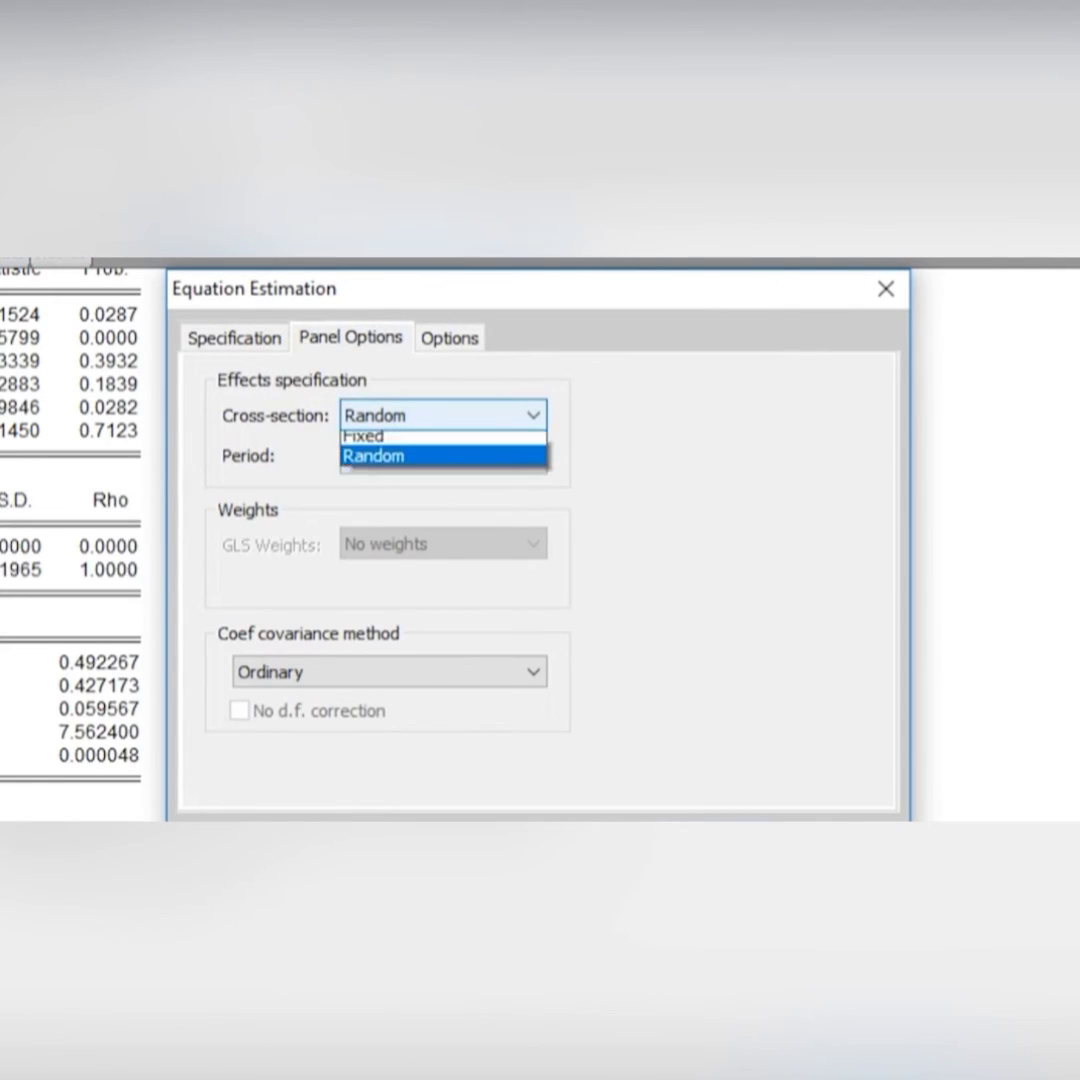
{"action": "left_click", "coordinate": [440, 464]}
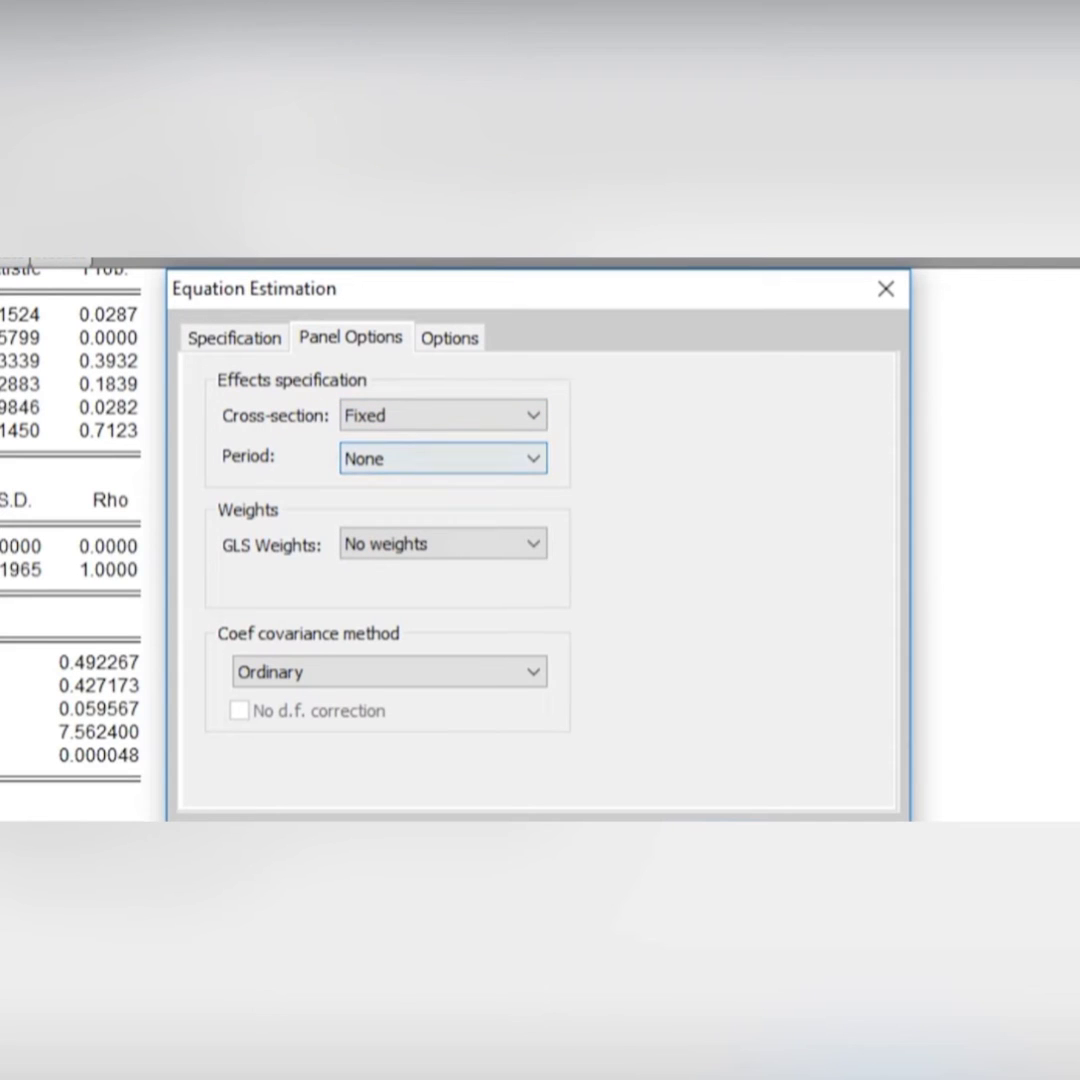
{"action": "key", "text": "Return"}
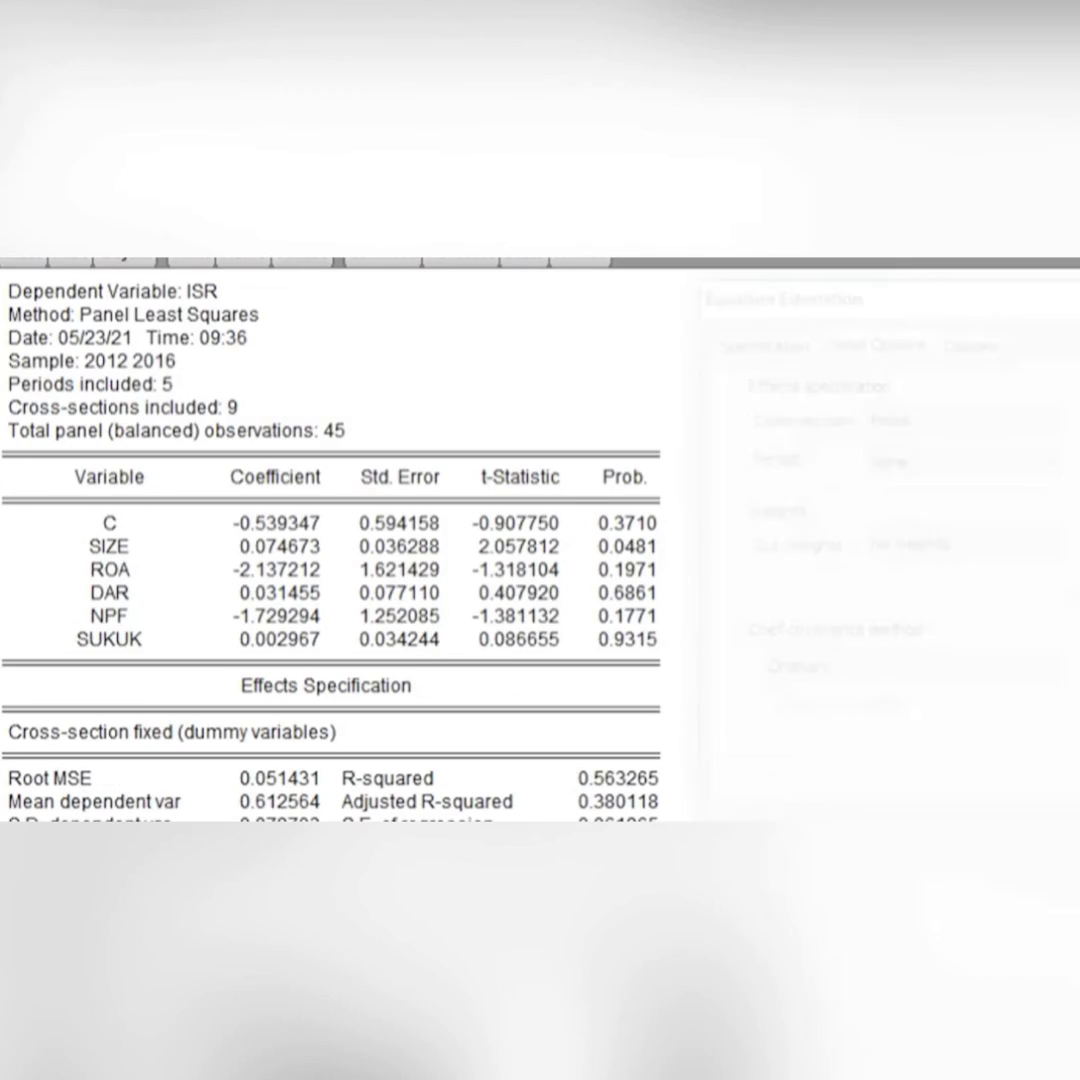
{"action": "left_click", "coordinate": [22, 262]}
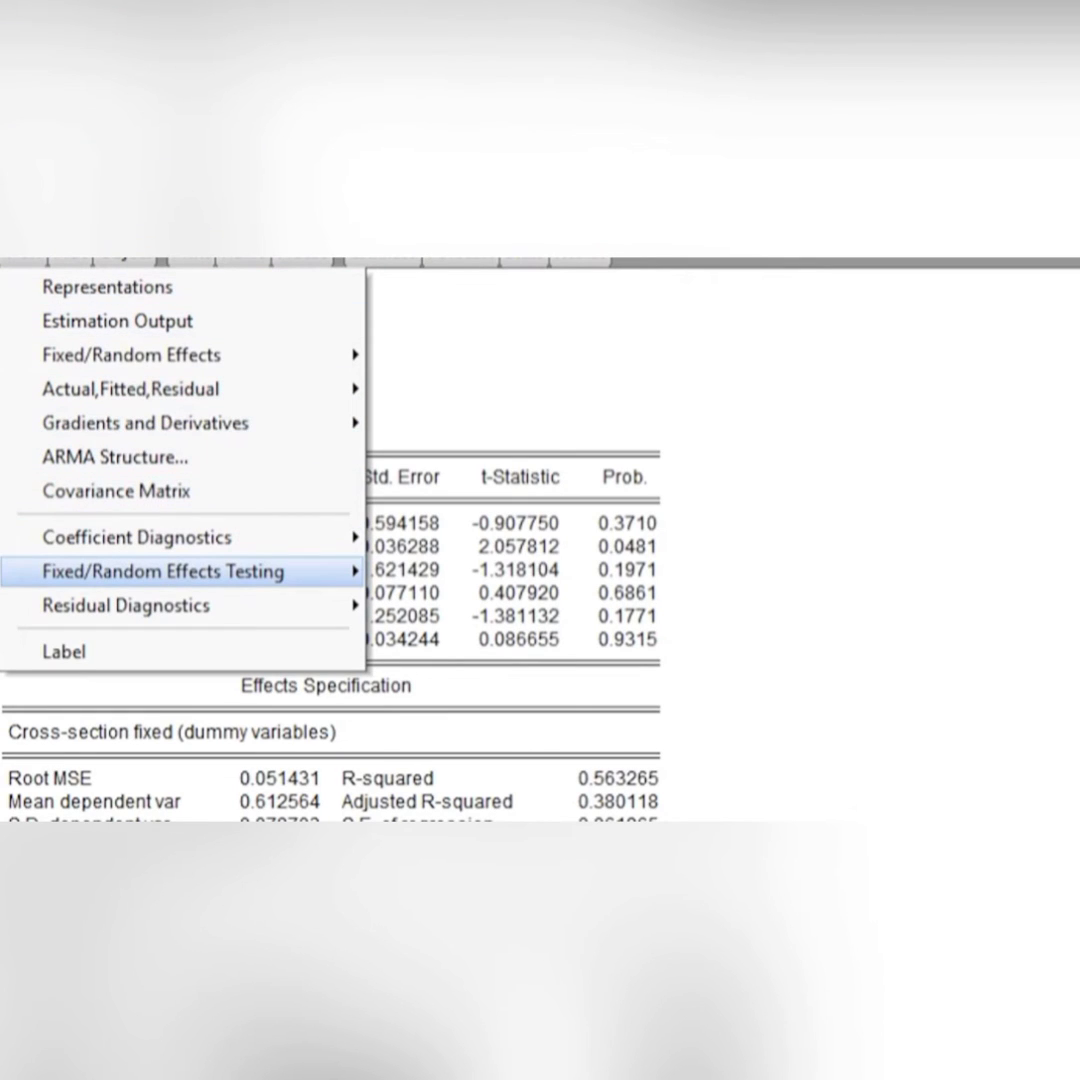
{"action": "key", "text": "Right"}
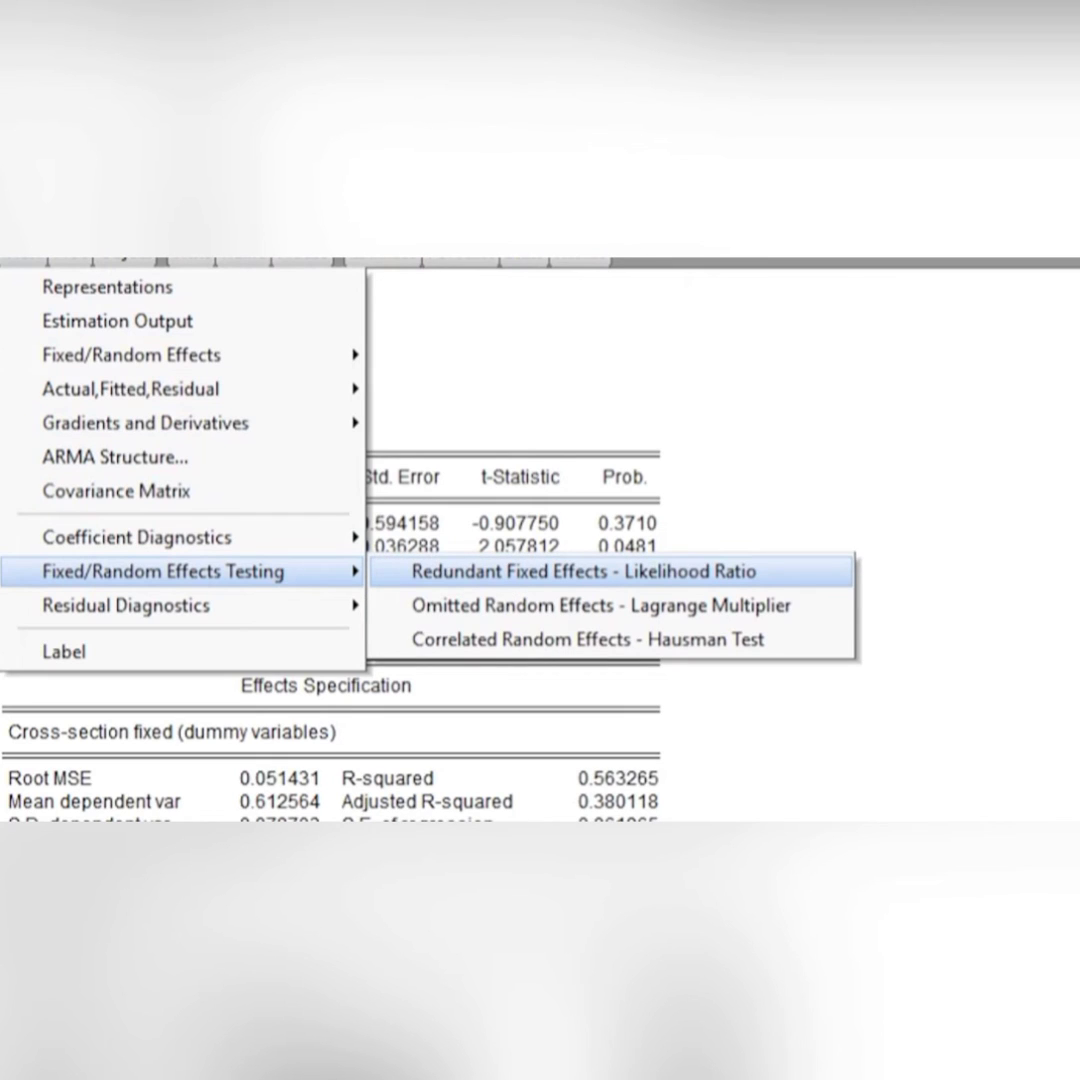
{"action": "key", "text": "Return"}
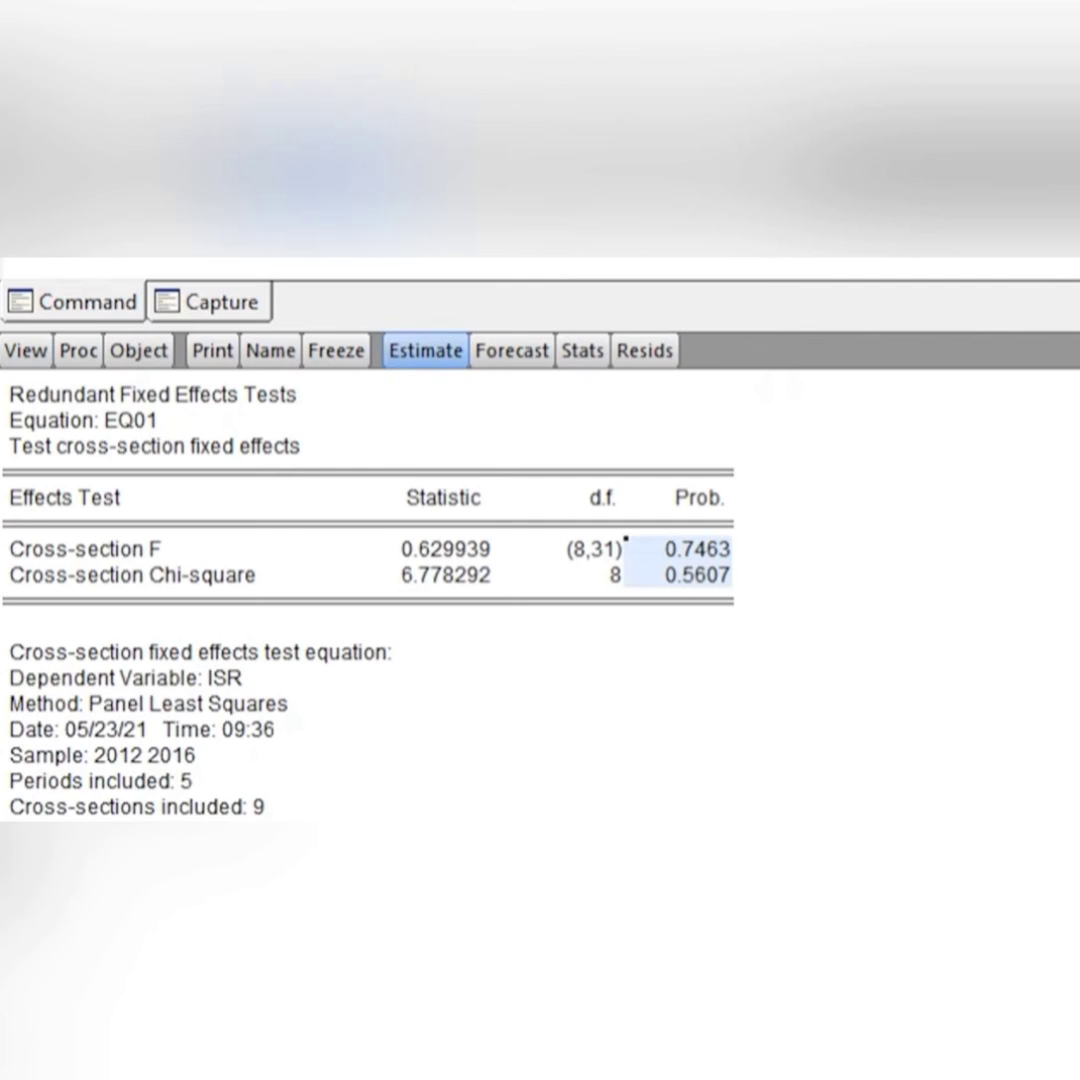
- Switch eq01 to random cross-section effects, re-estimate it and run the Correlated Random Effects Hausman test
{"action": "left_click", "coordinate": [213, 458]}
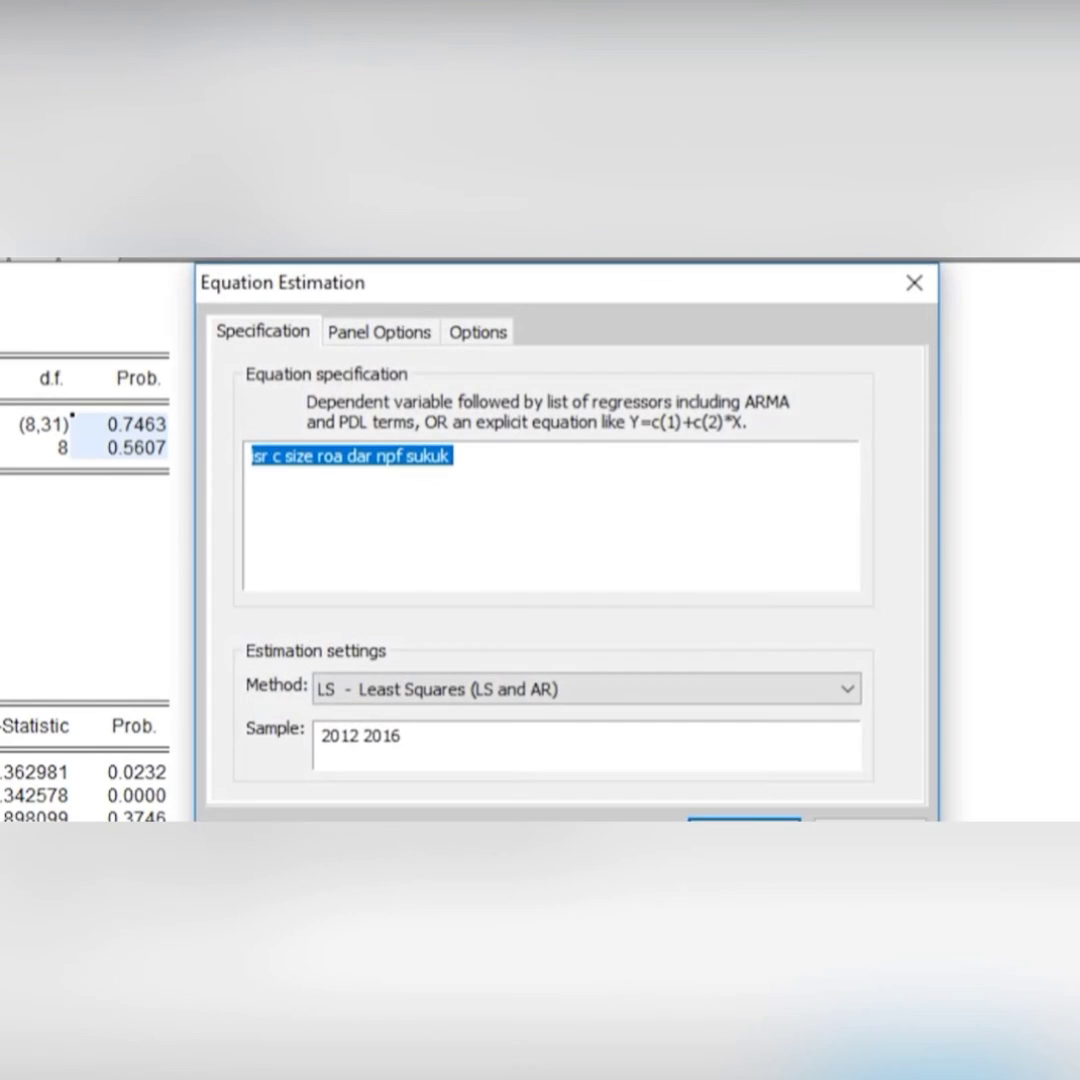
{"action": "left_click", "coordinate": [379, 332]}
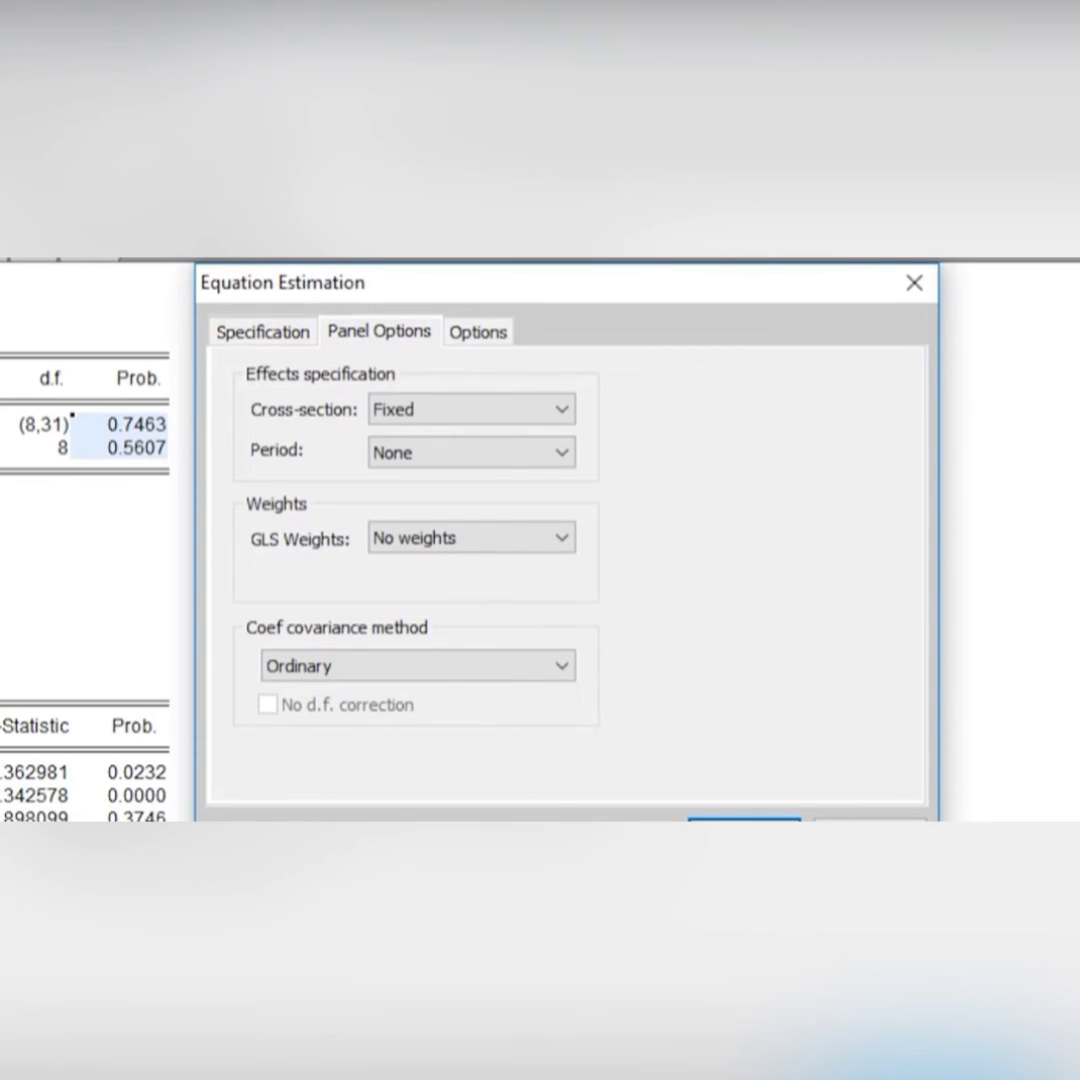
{"action": "left_click", "coordinate": [471, 409]}
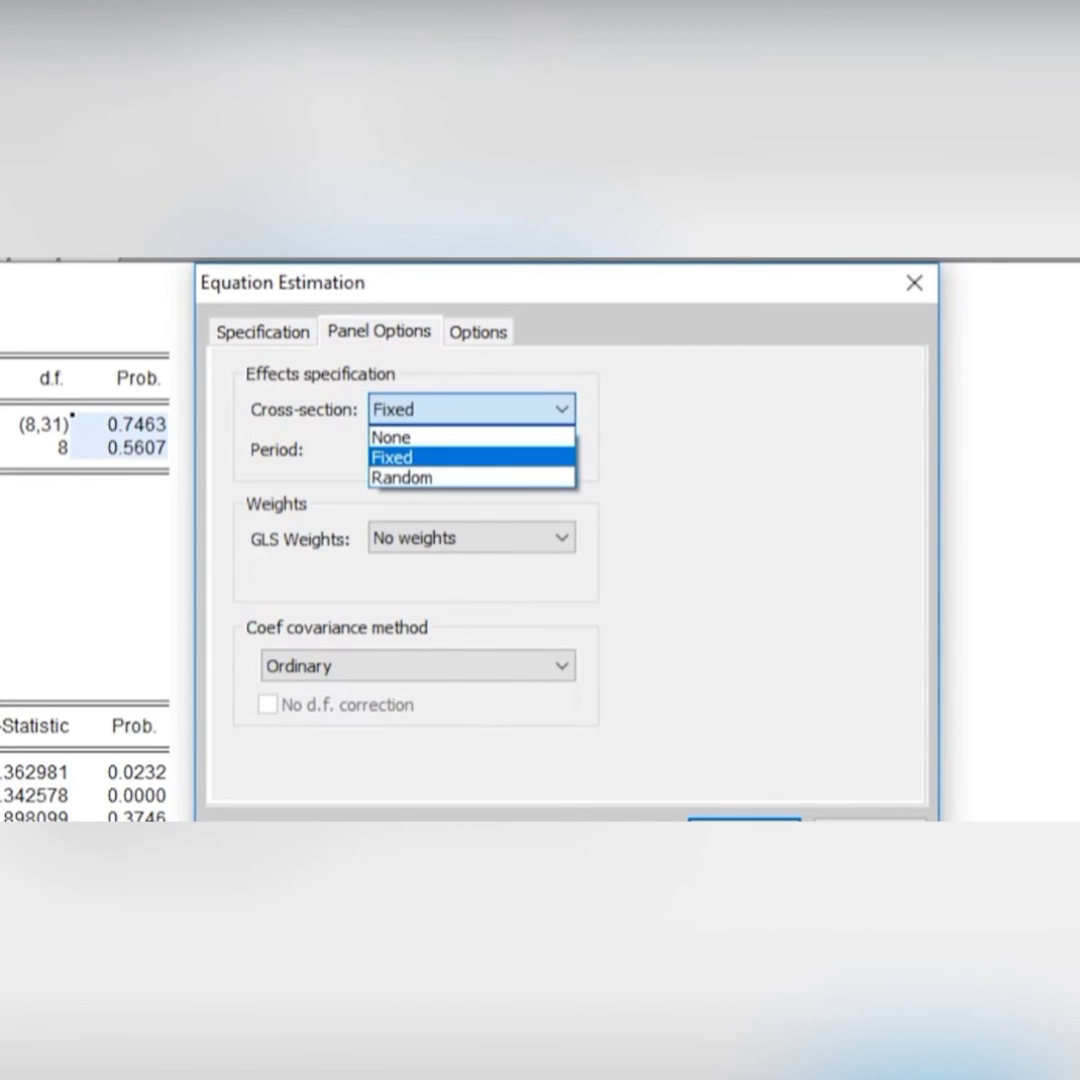
{"action": "left_click", "coordinate": [403, 478]}
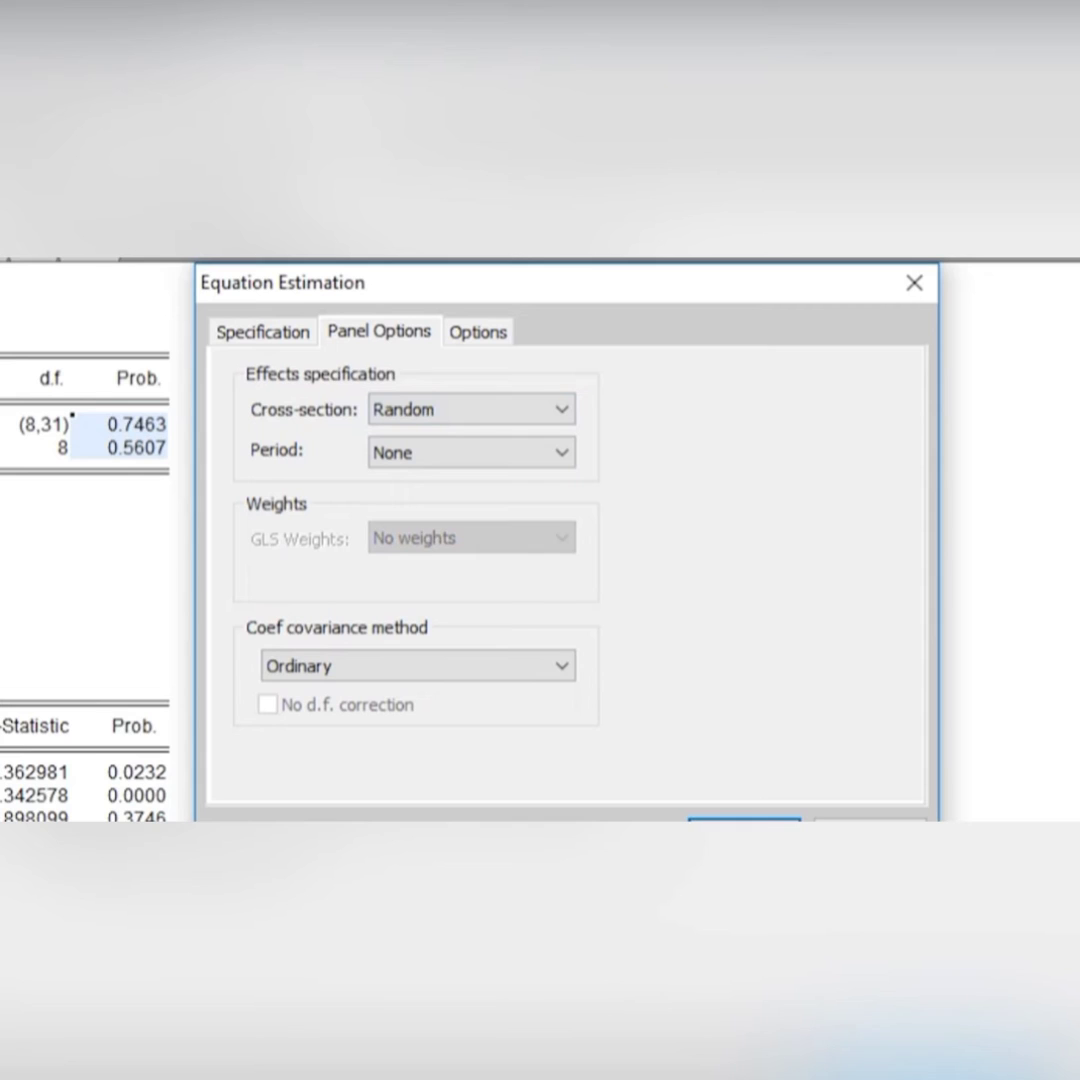
{"action": "left_click", "coordinate": [744, 833]}
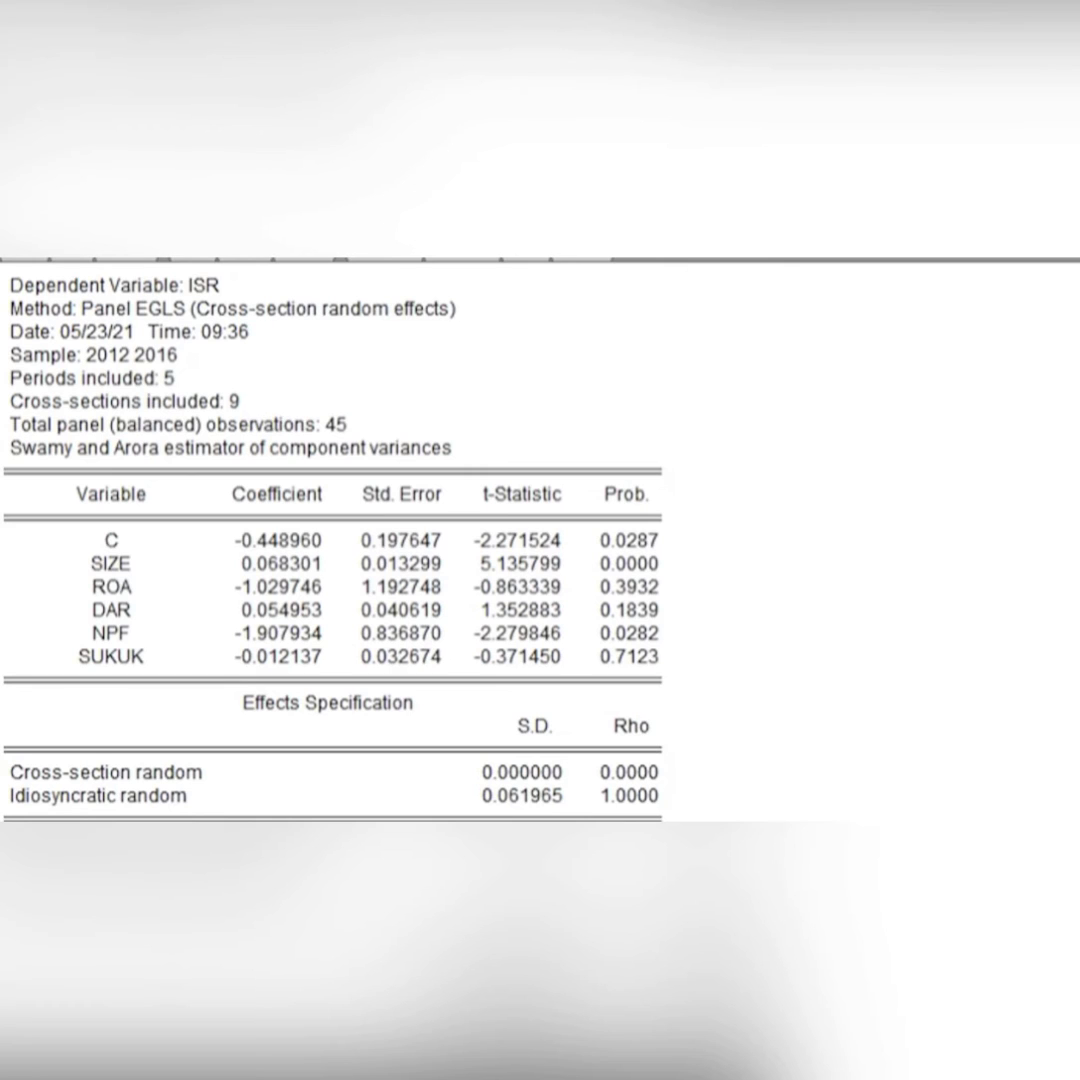
{"action": "left_click", "coordinate": [24, 251]}
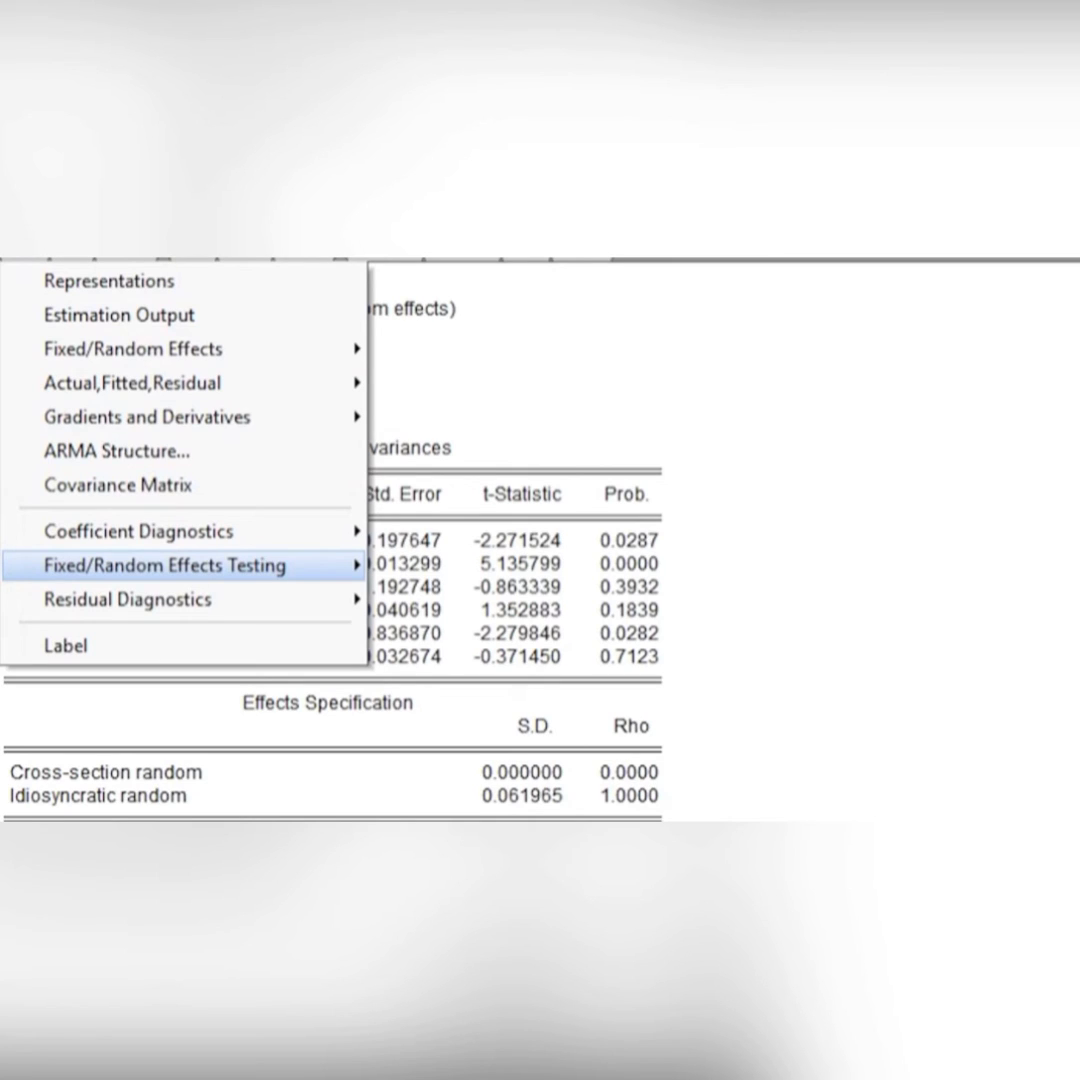
{"action": "mouse_move", "coordinate": [165, 566]}
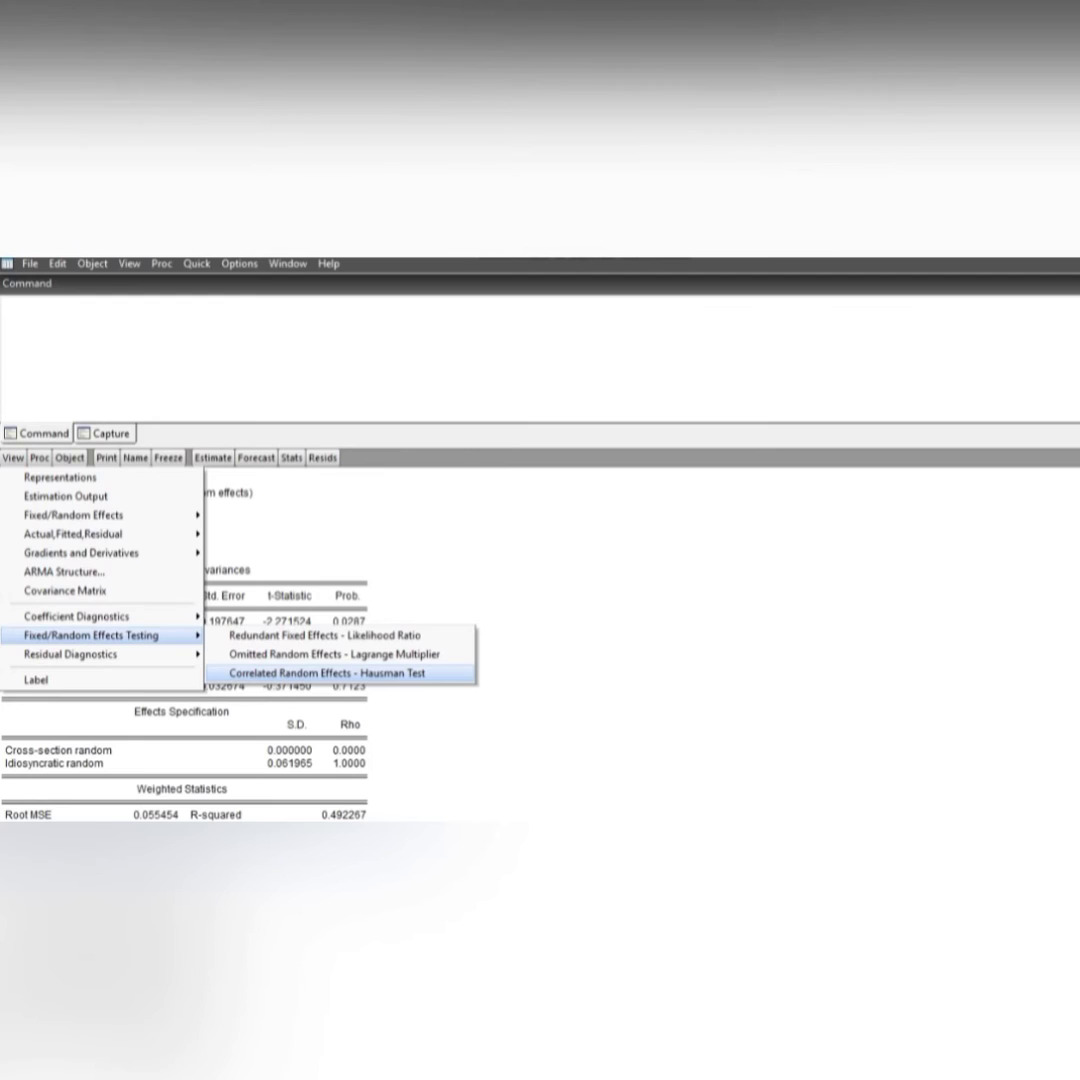
{"action": "left_click", "coordinate": [590, 633]}
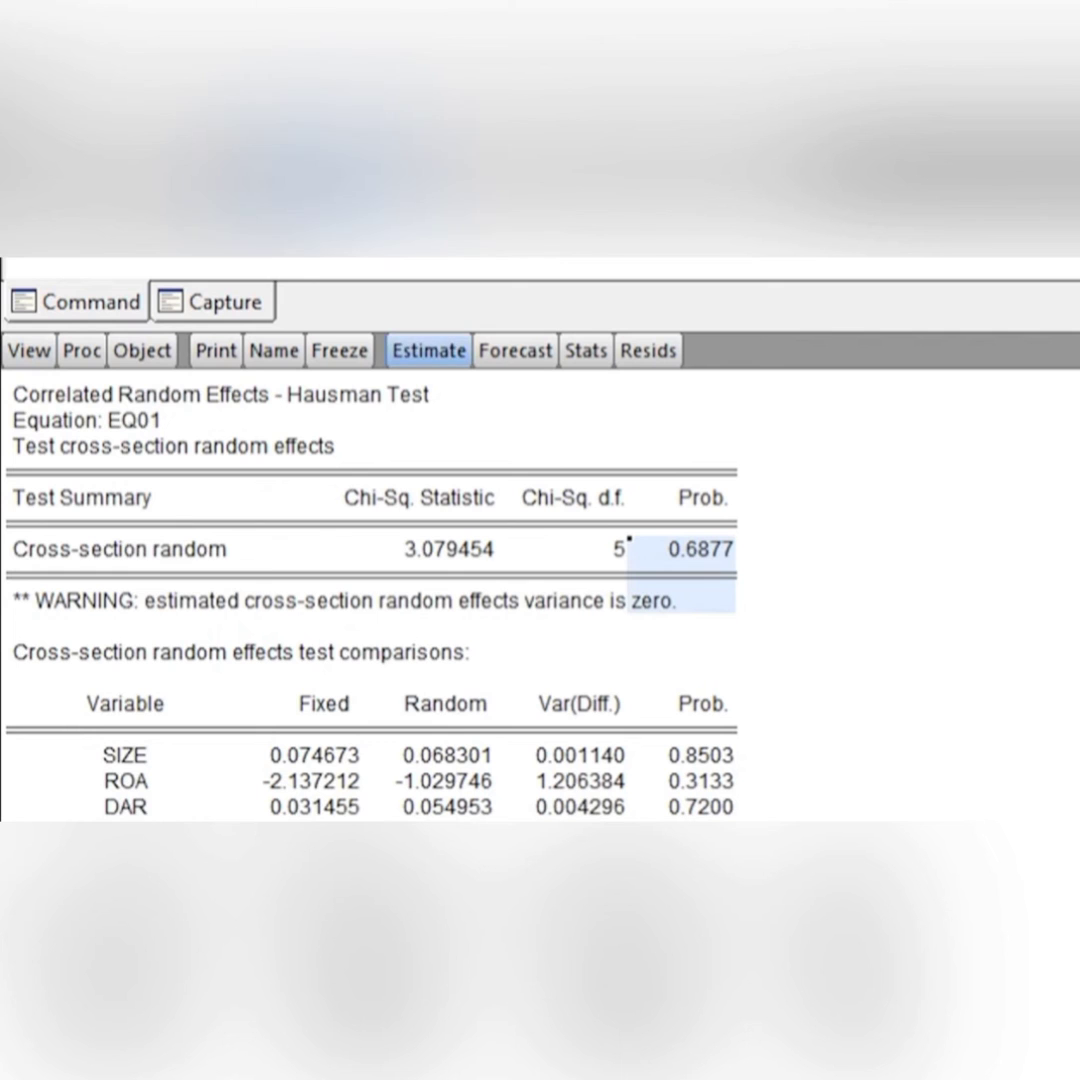
- Re-estimate eq01 with no cross-section effects and run the Omitted Random Effects Lagrange Multiplier test
{"action": "left_click", "coordinate": [213, 458]}
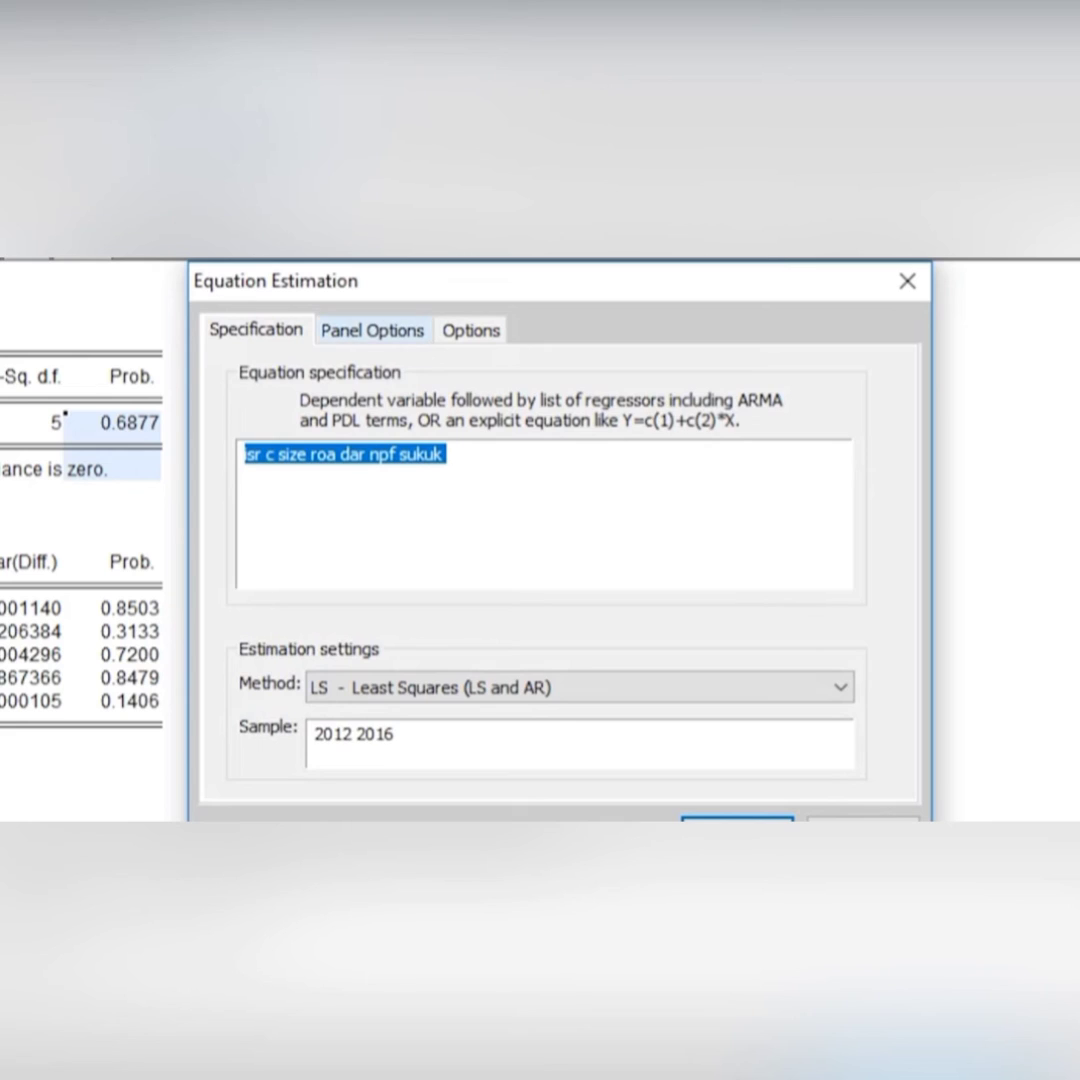
{"action": "left_click", "coordinate": [372, 330]}
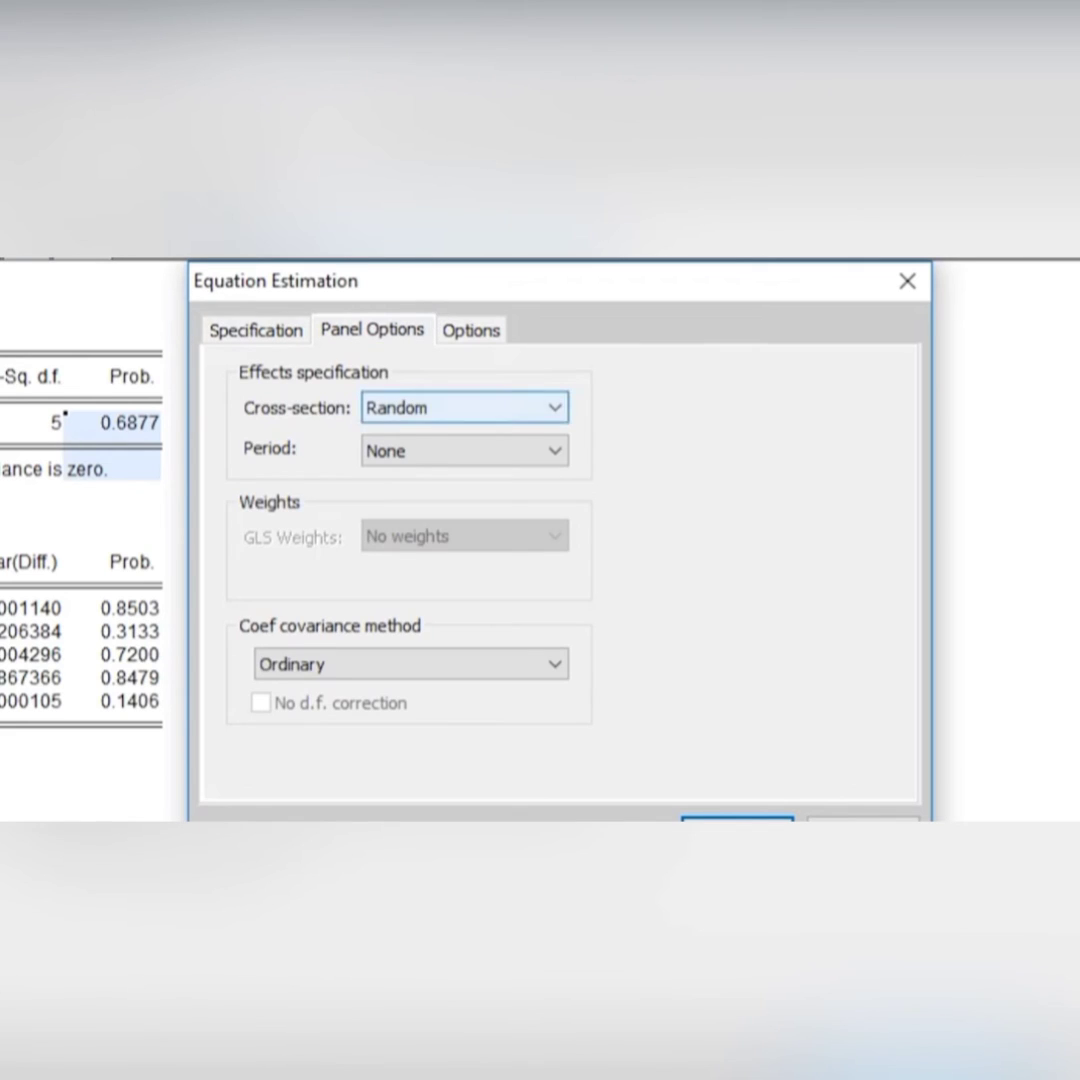
{"action": "left_click", "coordinate": [465, 408]}
{"action": "left_click", "coordinate": [420, 437]}
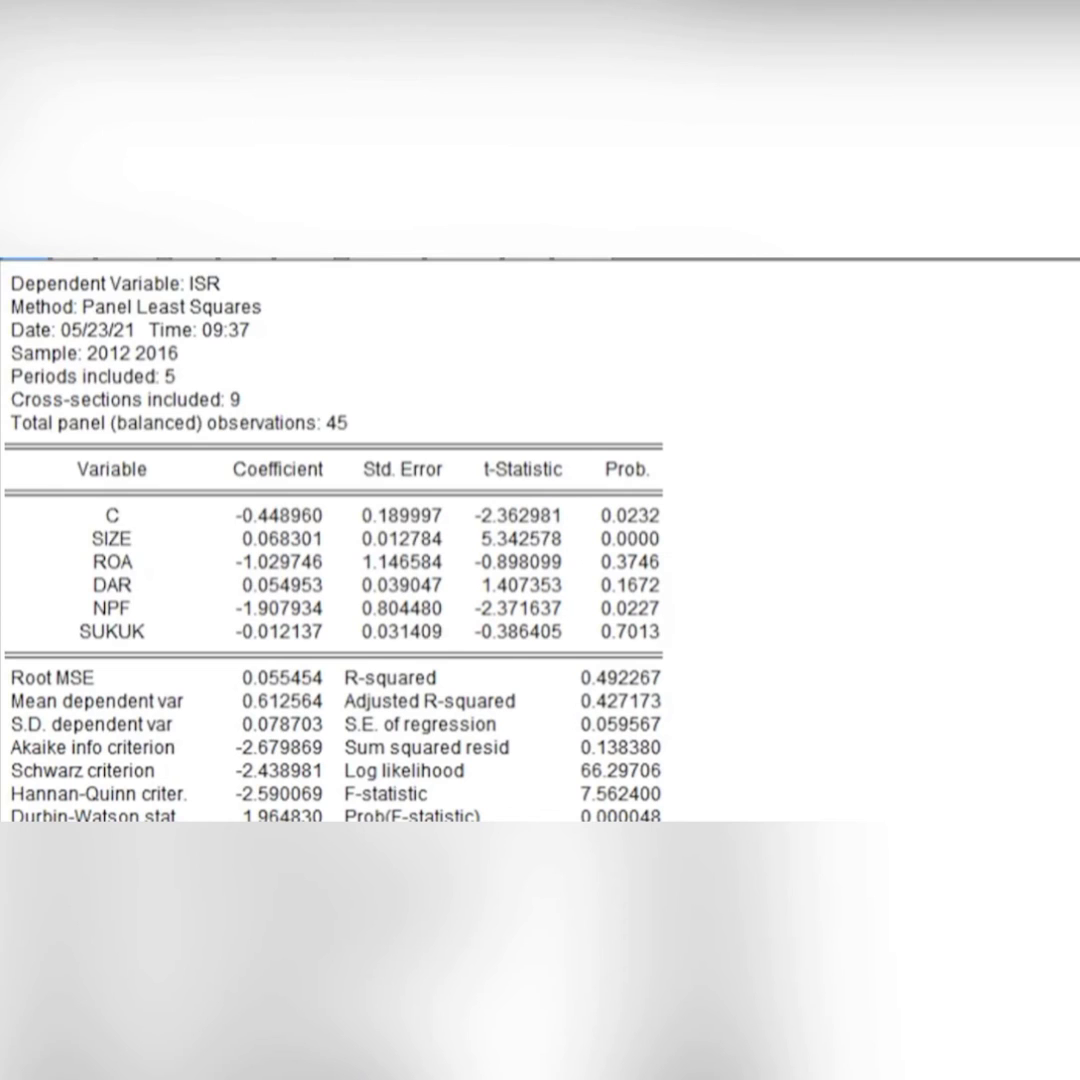
{"action": "left_click", "coordinate": [24, 232]}
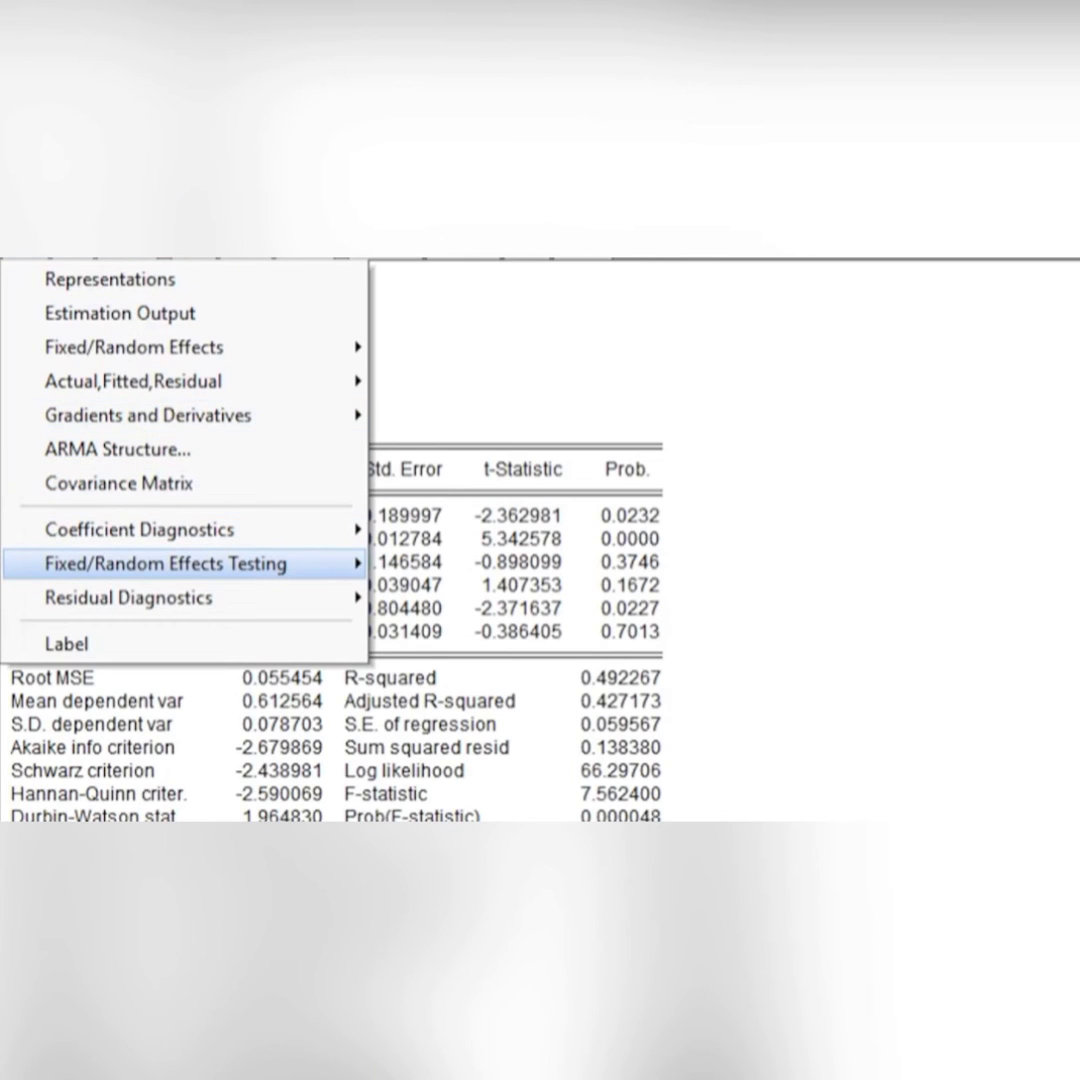
{"action": "mouse_move", "coordinate": [185, 564]}
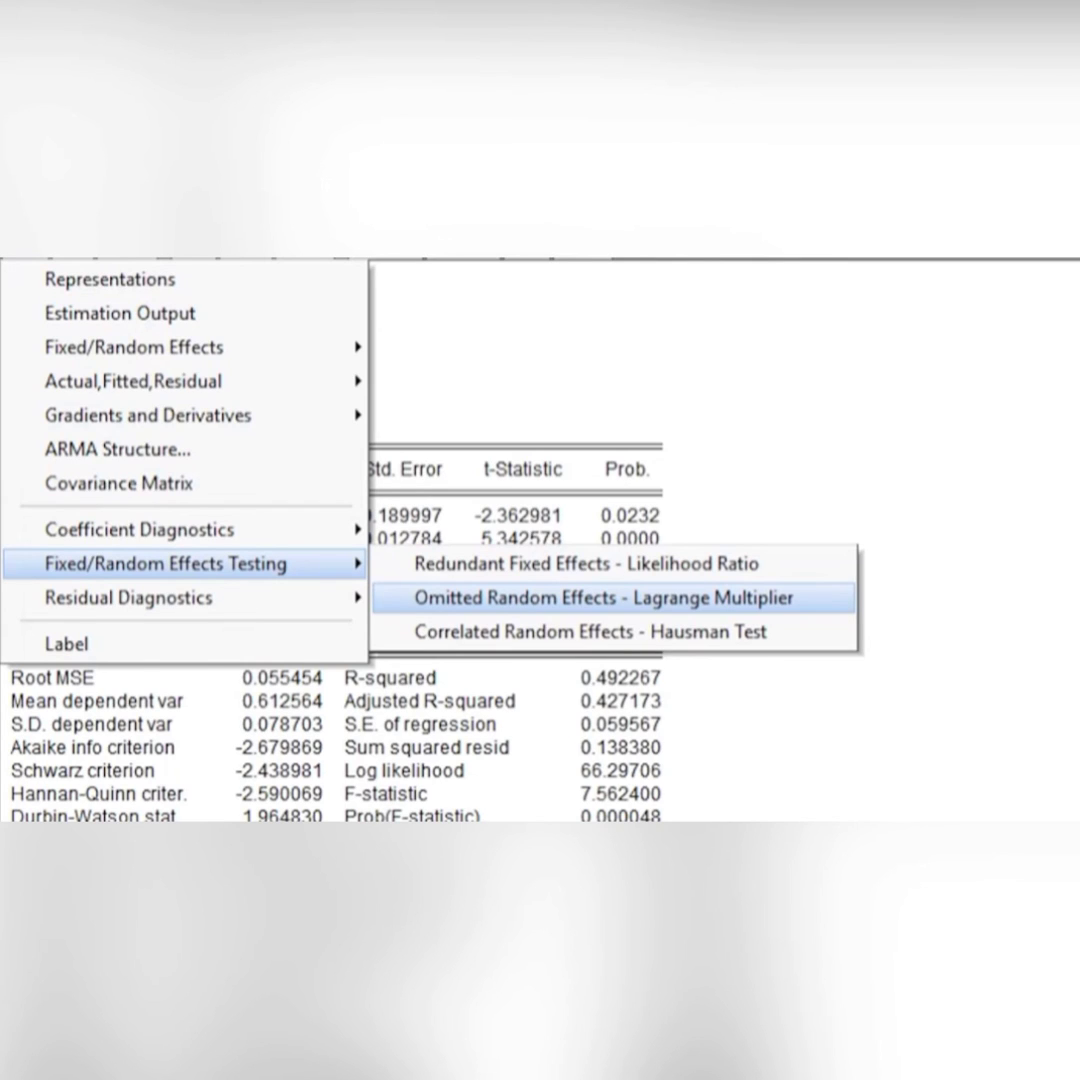
{"action": "left_click", "coordinate": [600, 598]}
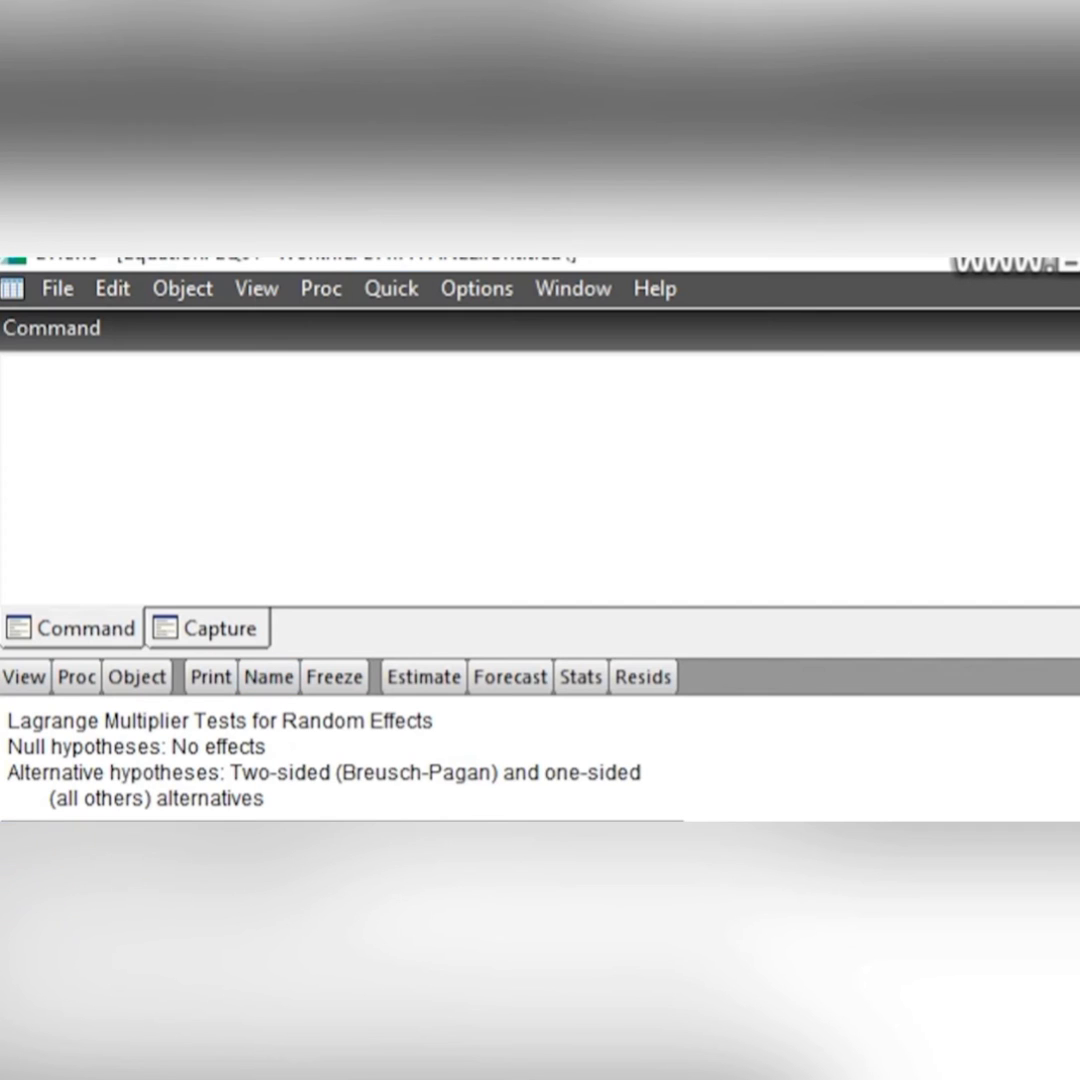
- Compute the correlation matrix for the series isr, size, roa, dar, npf and sukuk
{"action": "left_click", "coordinate": [197, 264]}
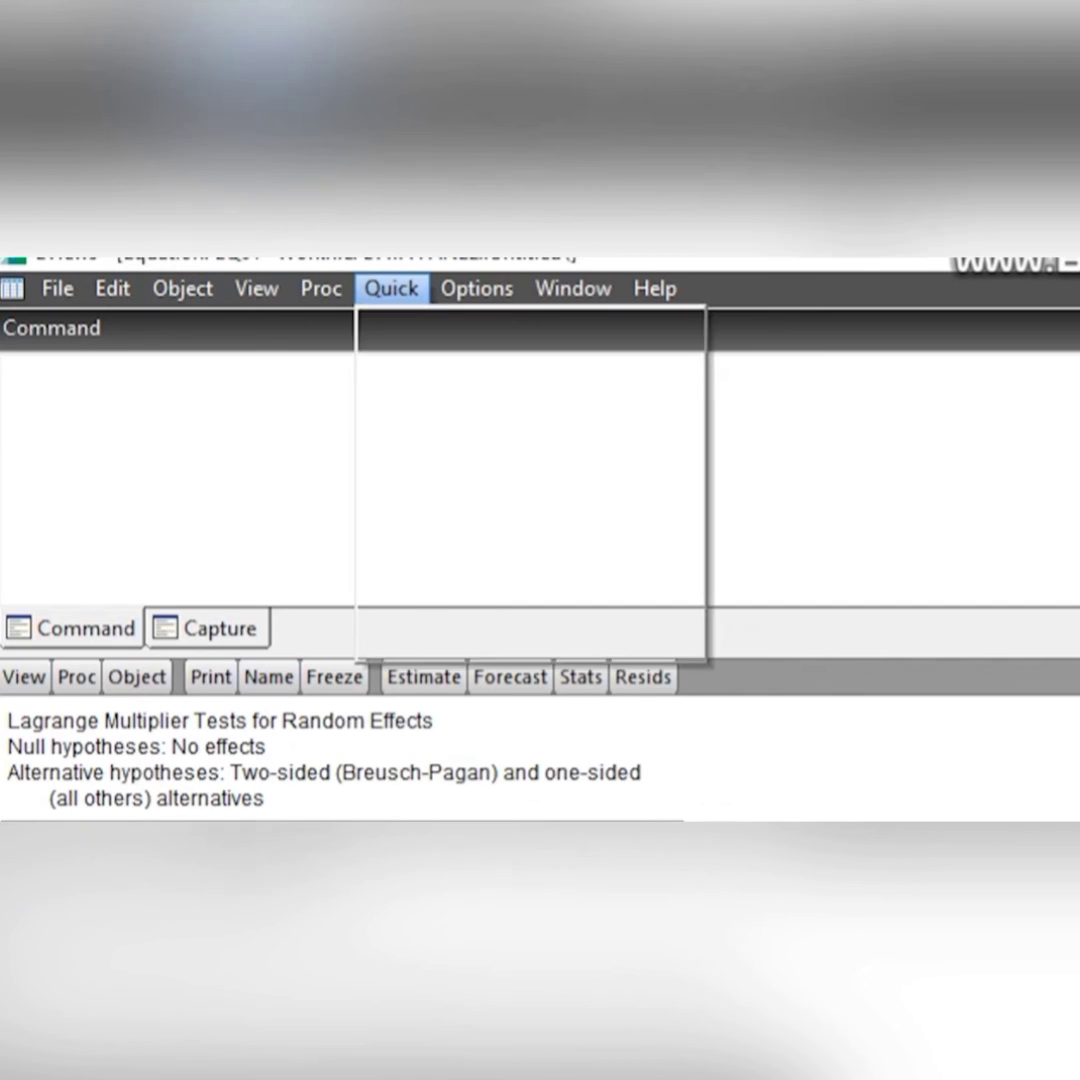
{"action": "key", "text": "Down"}
{"action": "key", "text": "Down"}
{"action": "key", "text": "Down"}
{"action": "key", "text": "Down"}
{"action": "key", "text": "Down"}
{"action": "key", "text": "Down"}
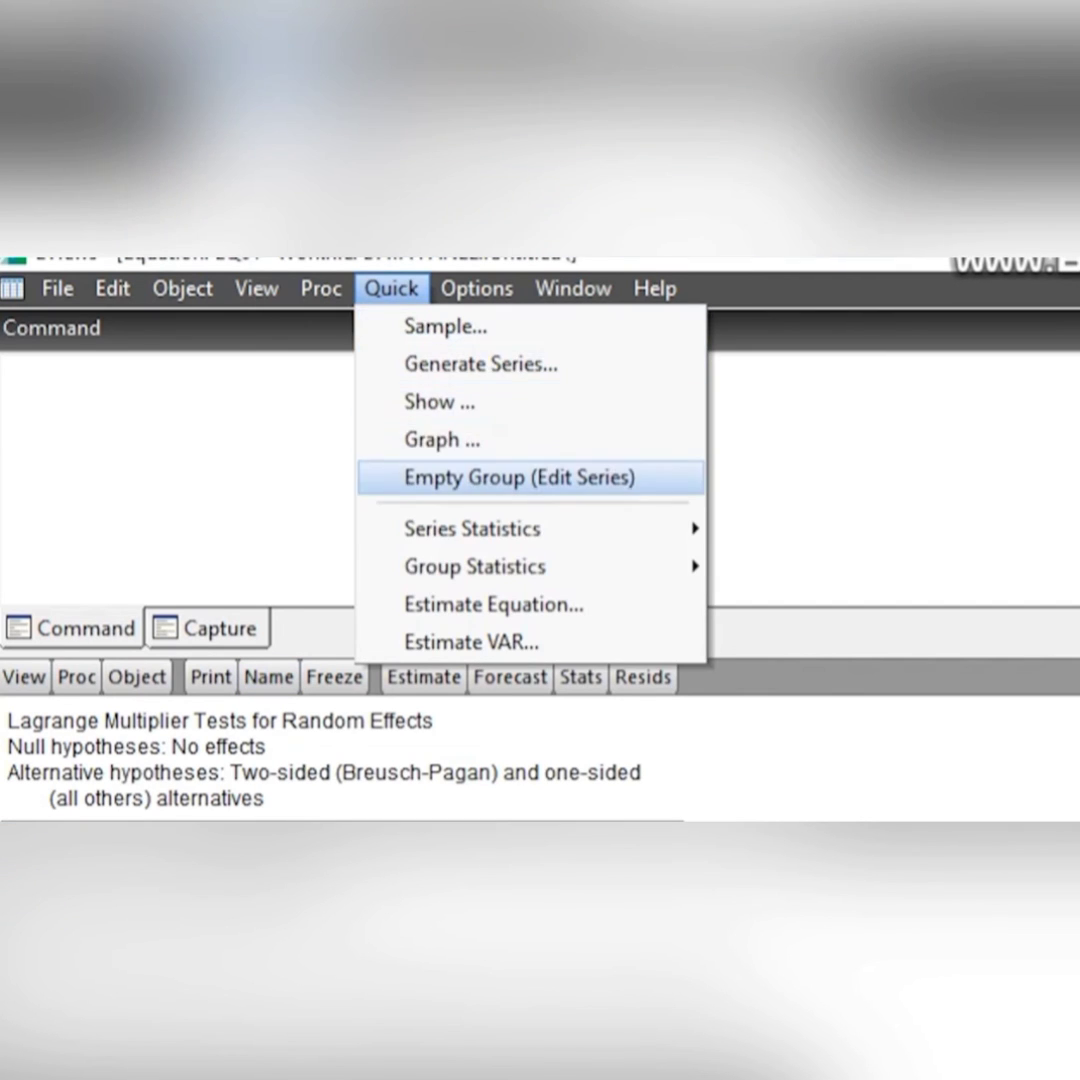
{"action": "mouse_move", "coordinate": [476, 567]}
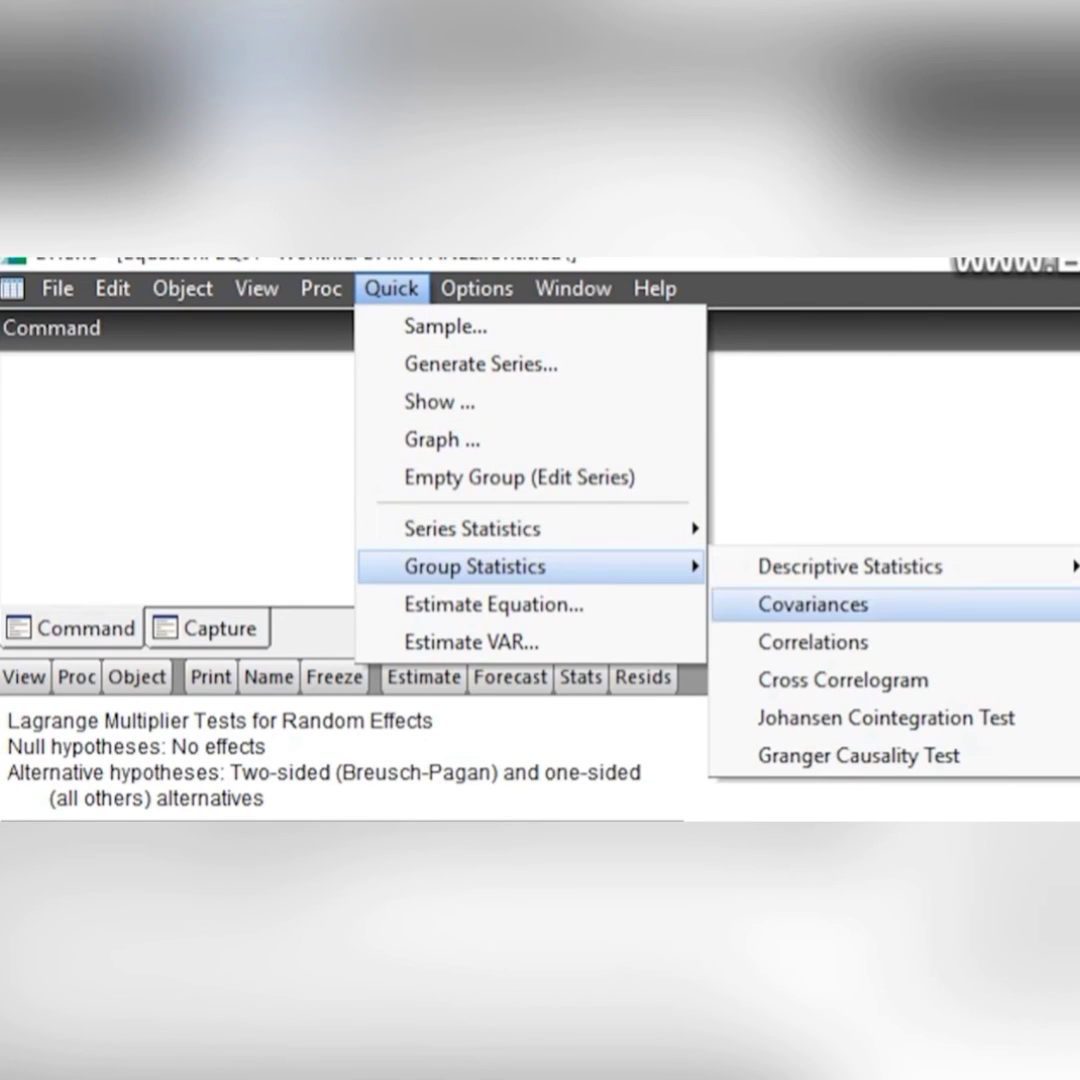
{"action": "left_click", "coordinate": [813, 642]}
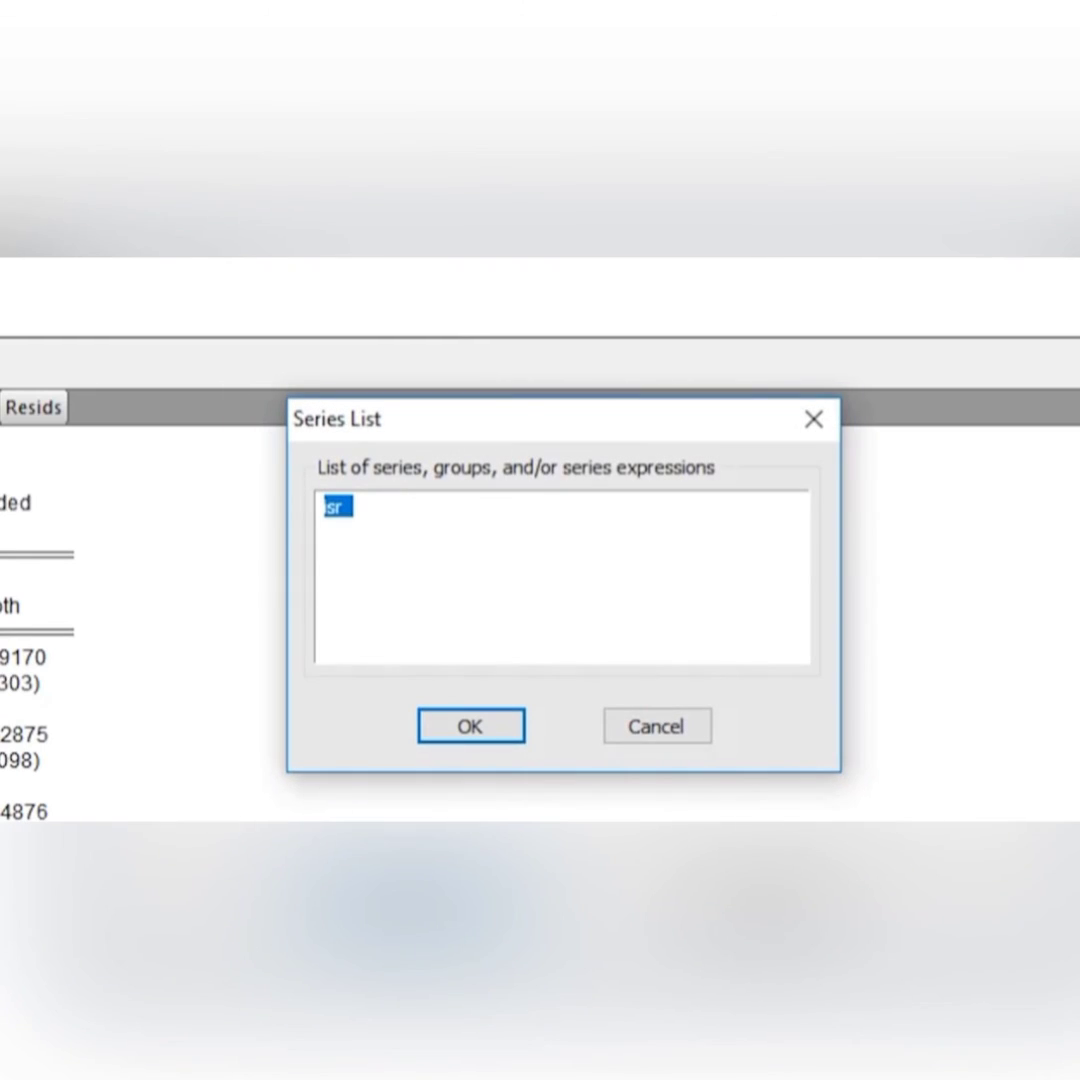
{"action": "key", "text": "End"}
{"action": "type", "text": "size"}
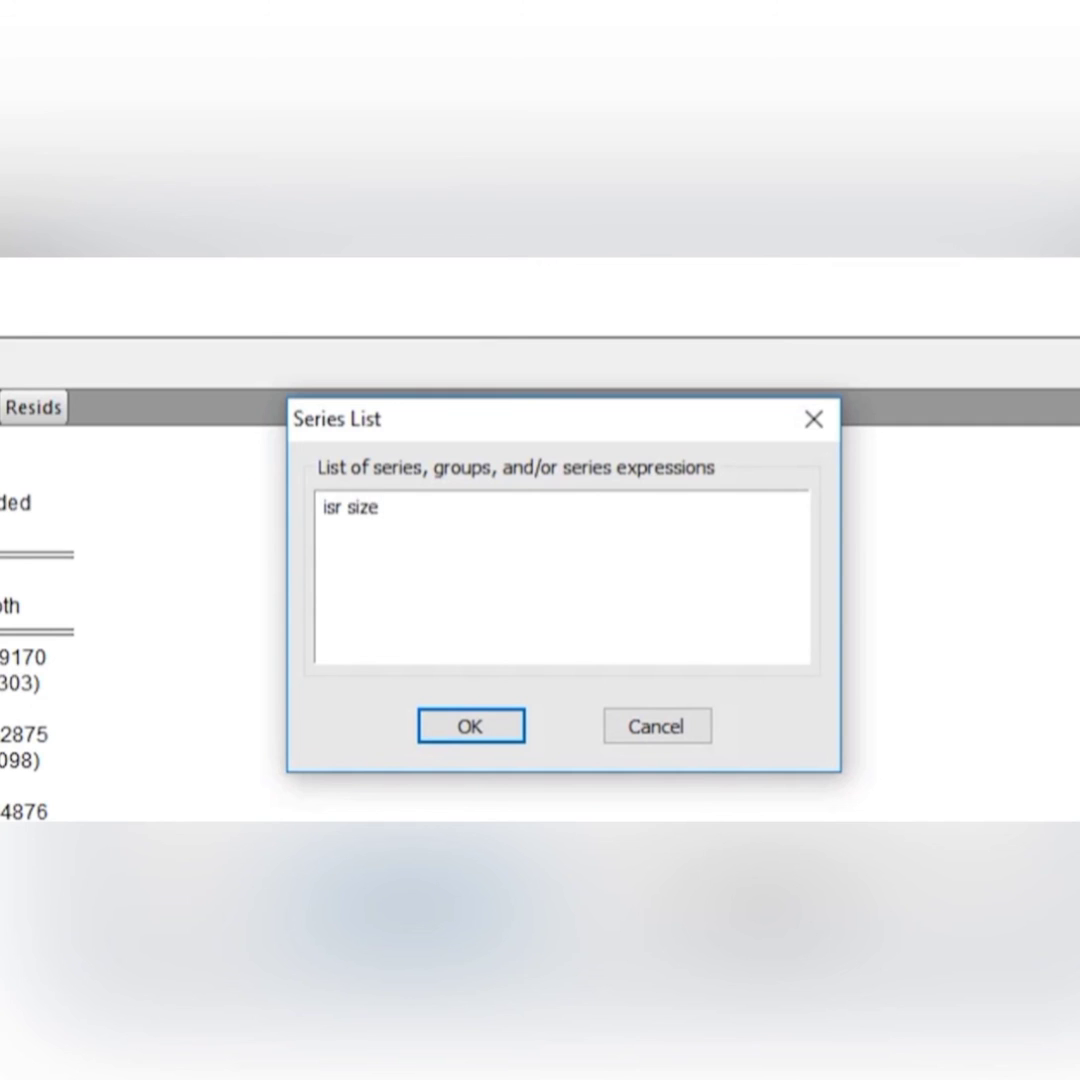
{"action": "type", "text": " roa dar npf sukuk"}
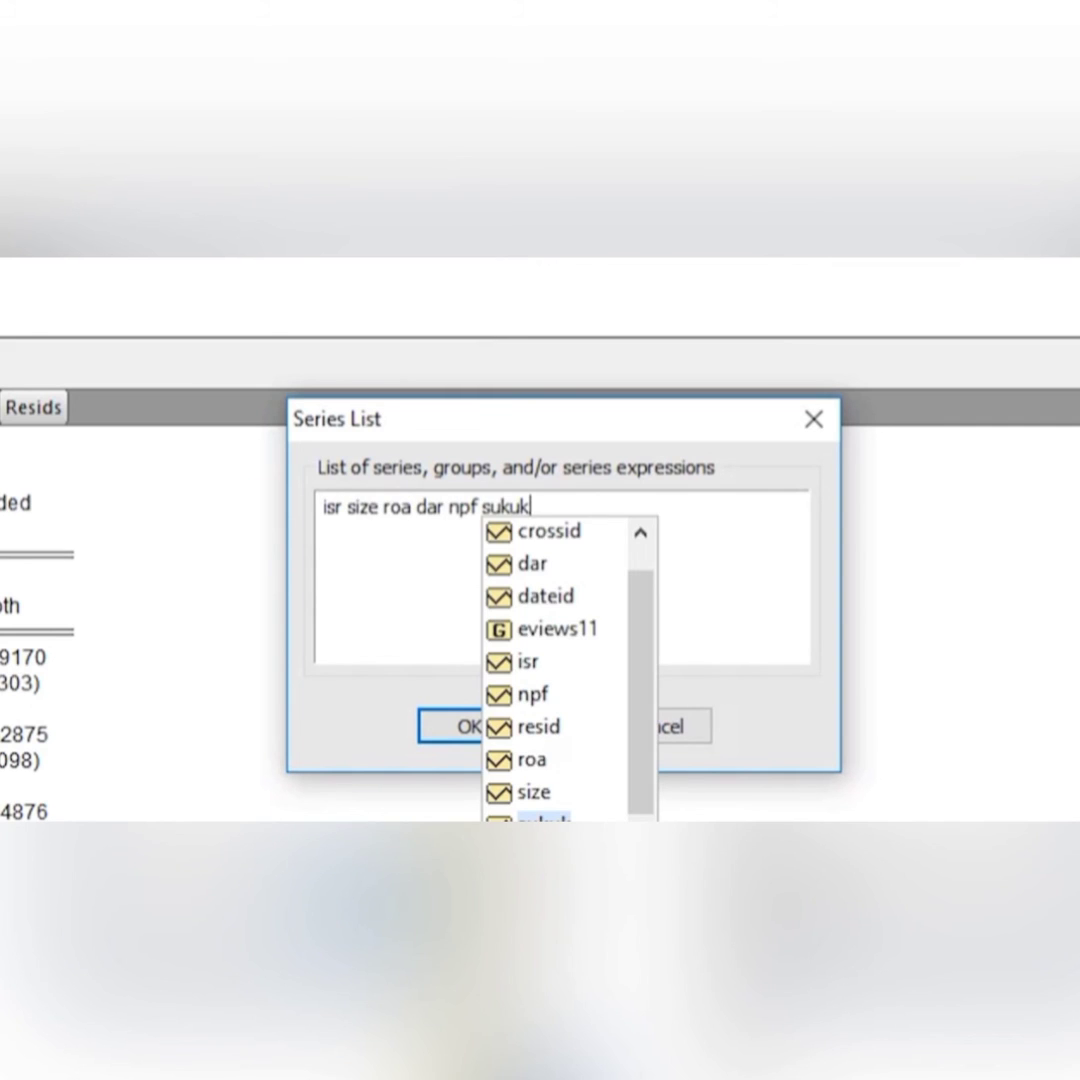
{"action": "left_click", "coordinate": [452, 727]}
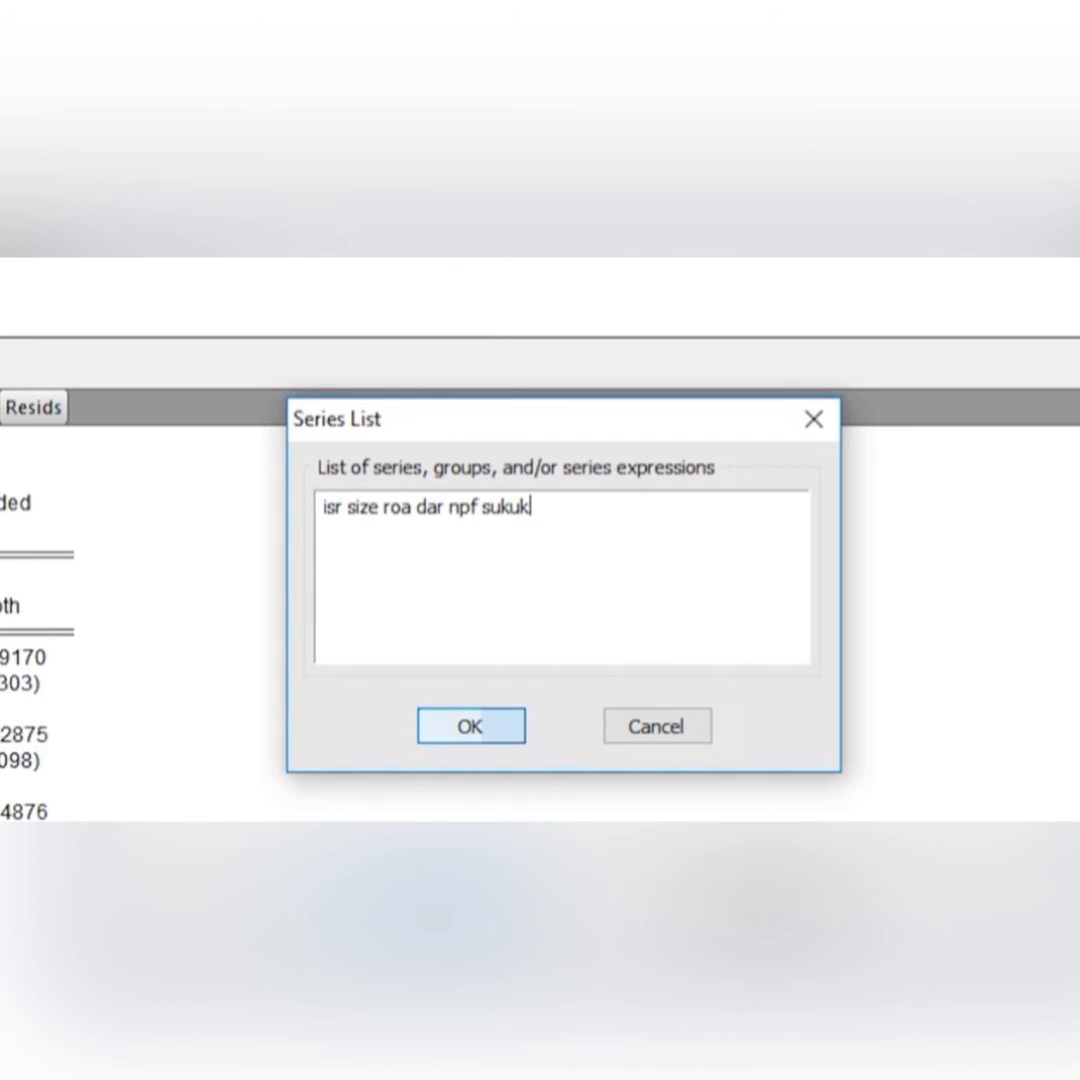
{"action": "left_click", "coordinate": [468, 727]}
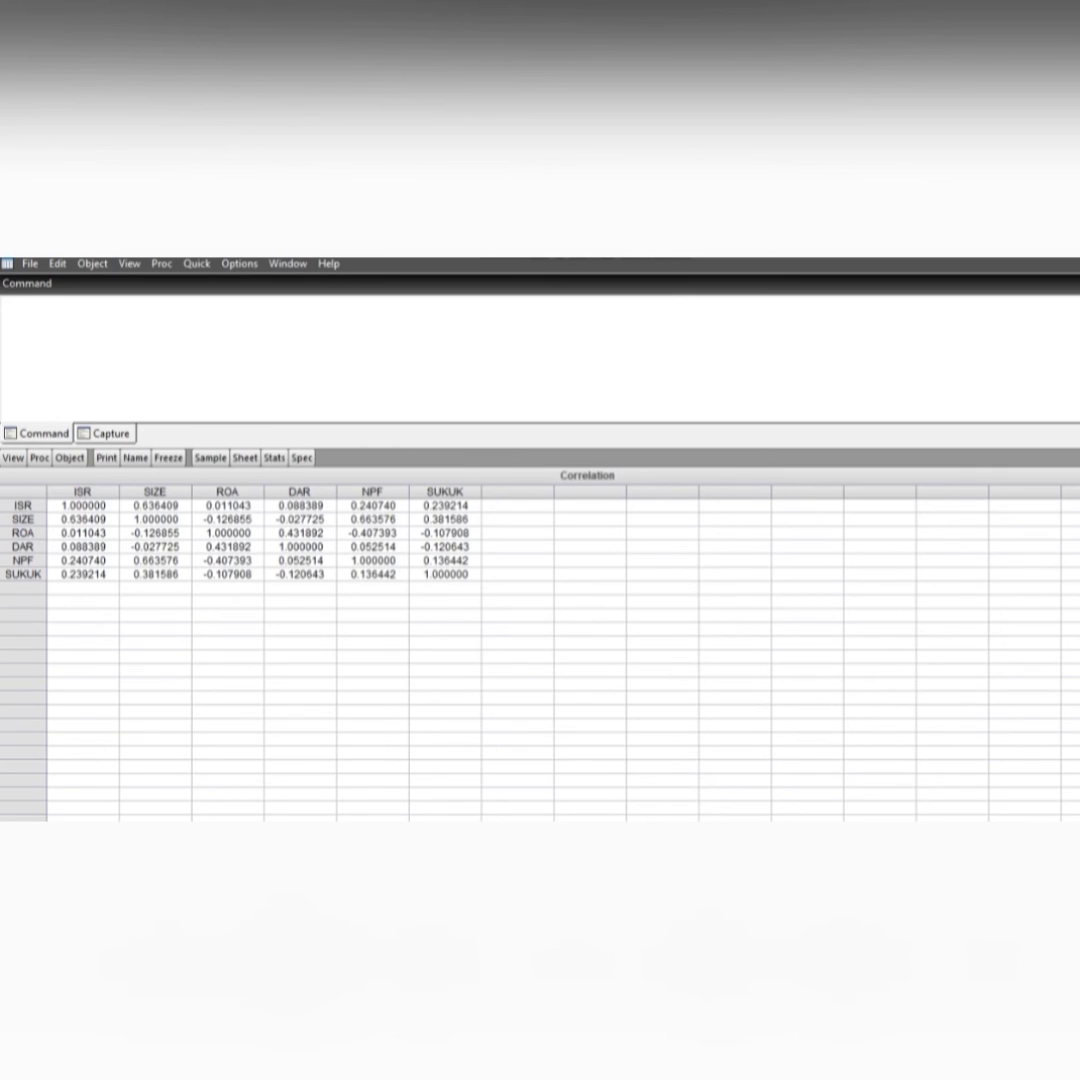
{"action": "left_click", "coordinate": [92, 264]}
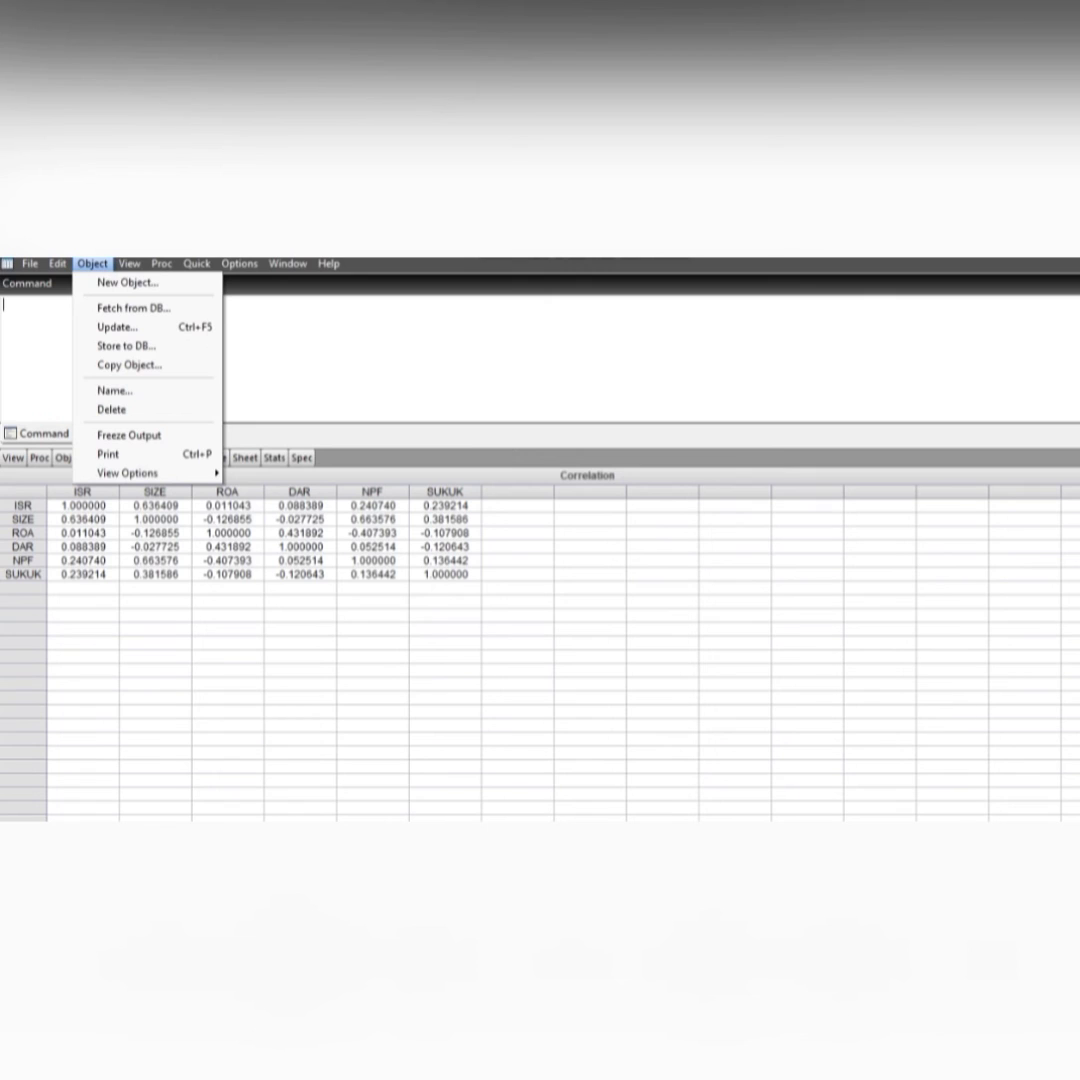
{"action": "left_click", "coordinate": [127, 282]}
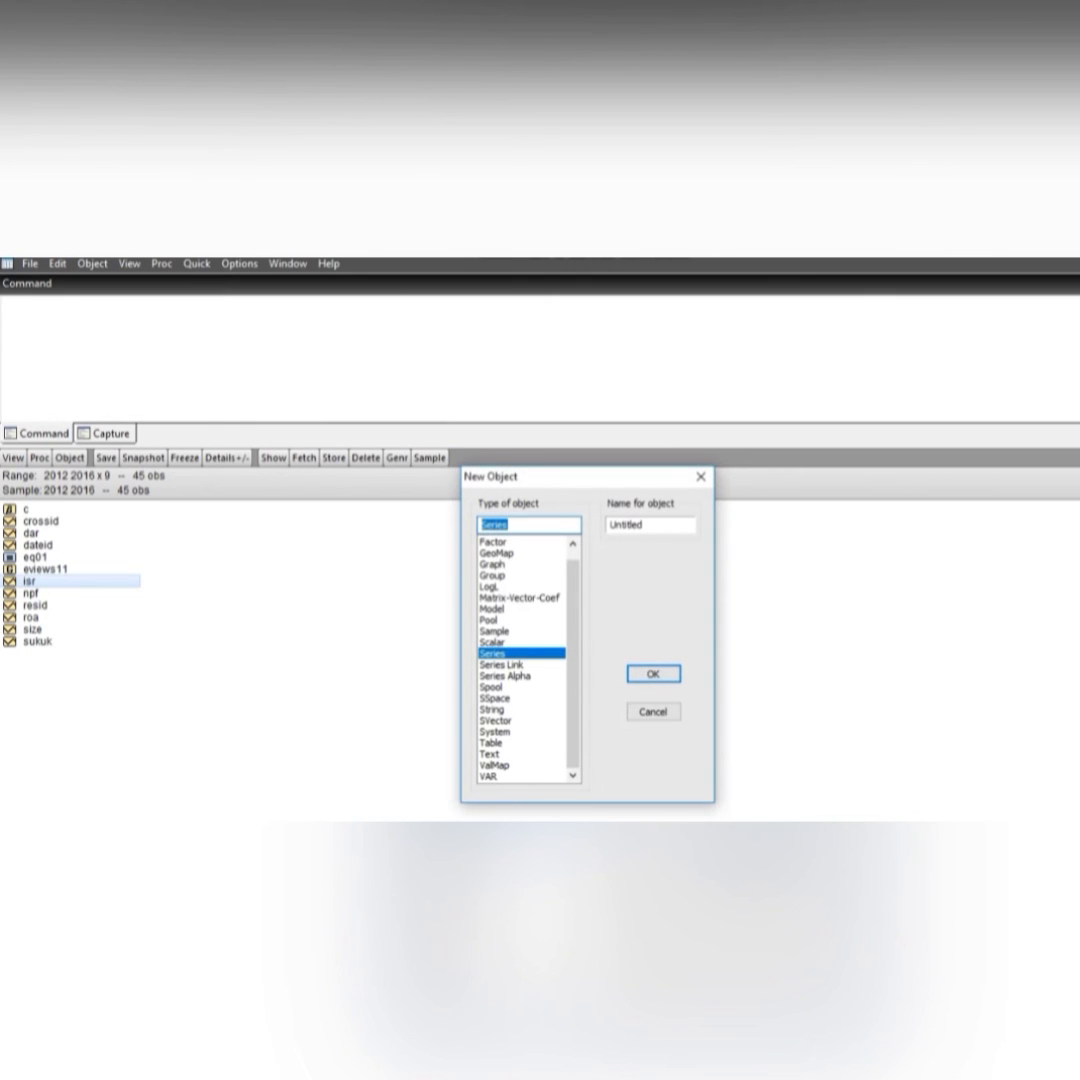
{"action": "left_click", "coordinate": [653, 712]}
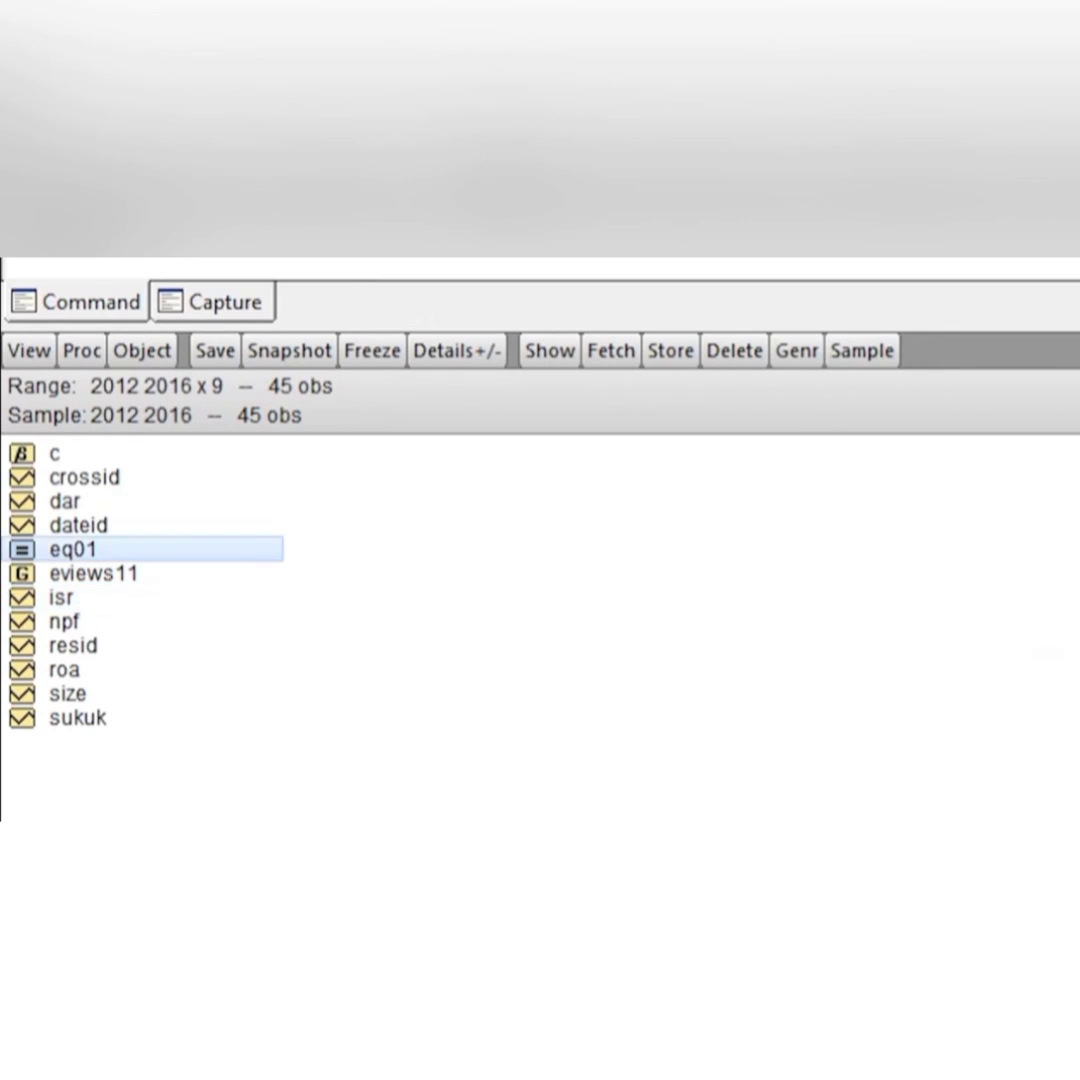
- Open the eq01 equation and run the residual Cross-section Dependence Test on it
{"action": "double_click", "coordinate": [73, 550]}
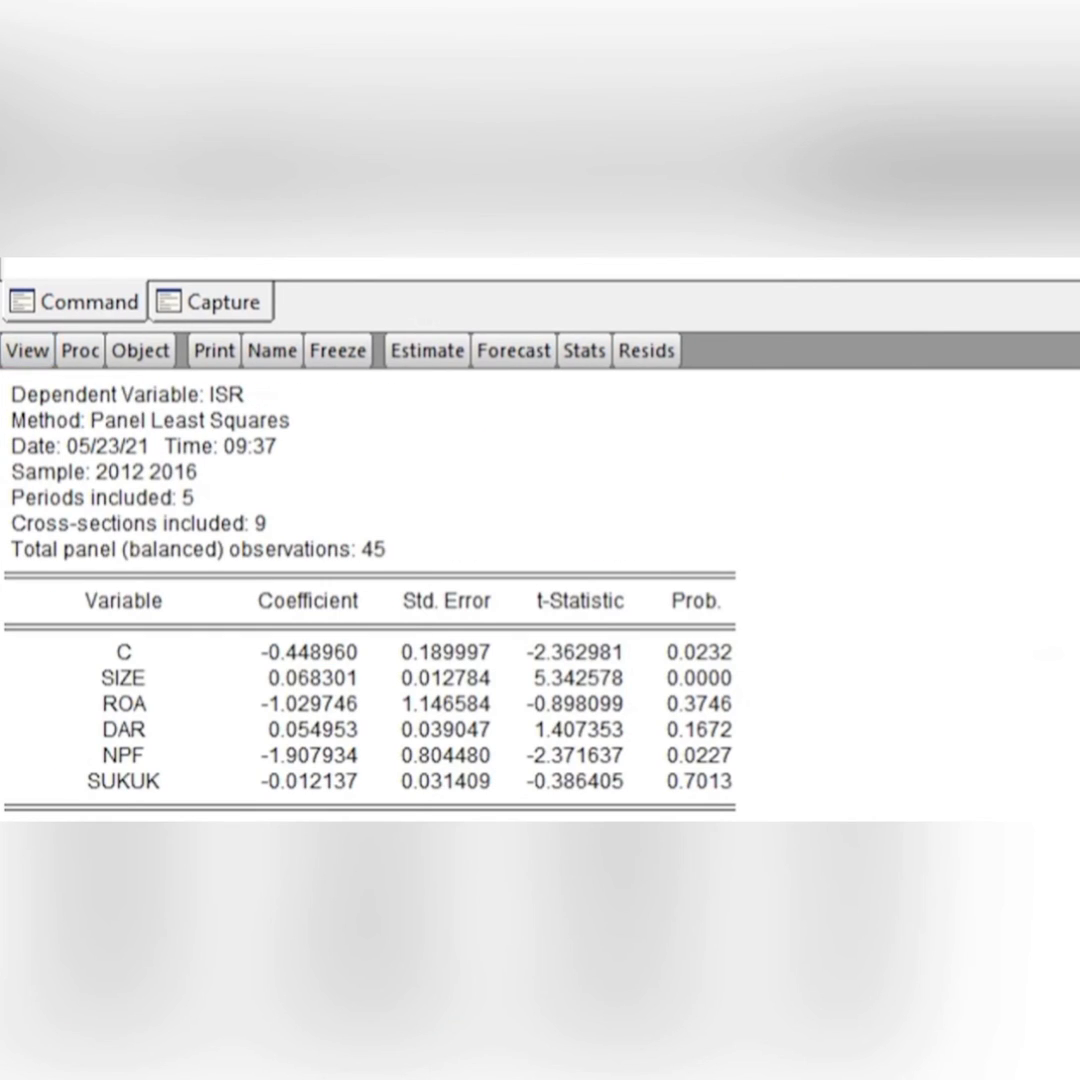
{"action": "left_click", "coordinate": [27, 351]}
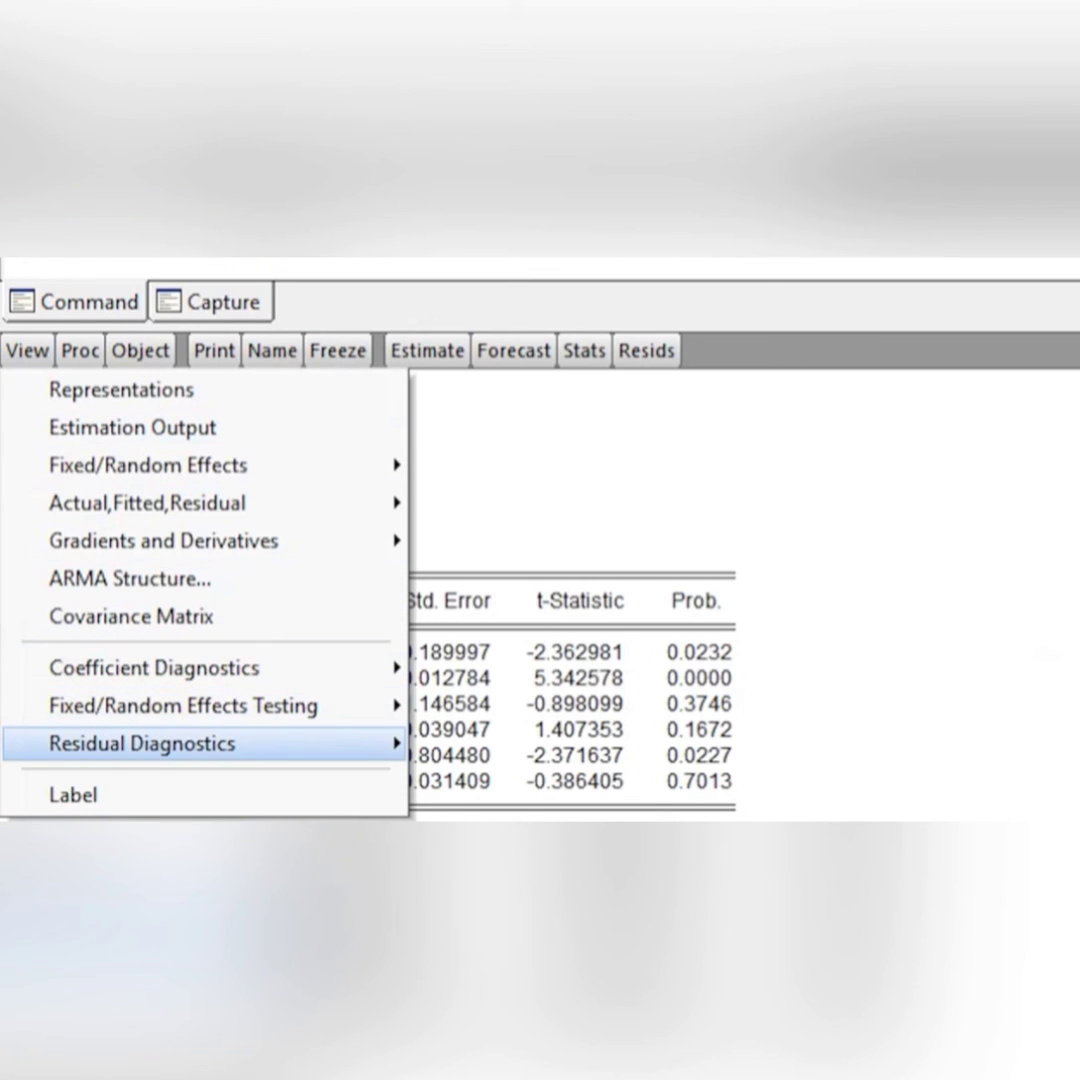
{"action": "mouse_move", "coordinate": [205, 744]}
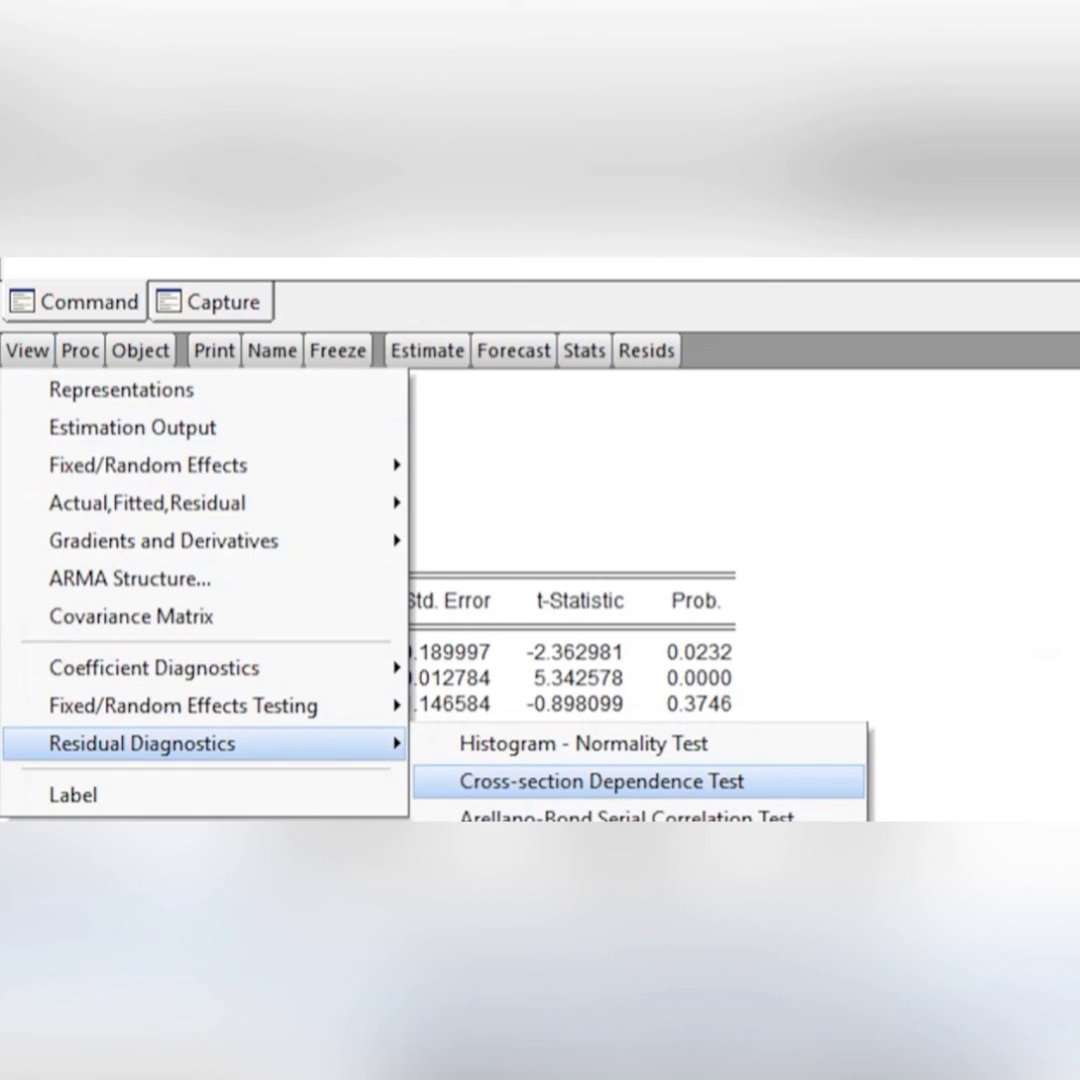
{"action": "left_click", "coordinate": [600, 781]}
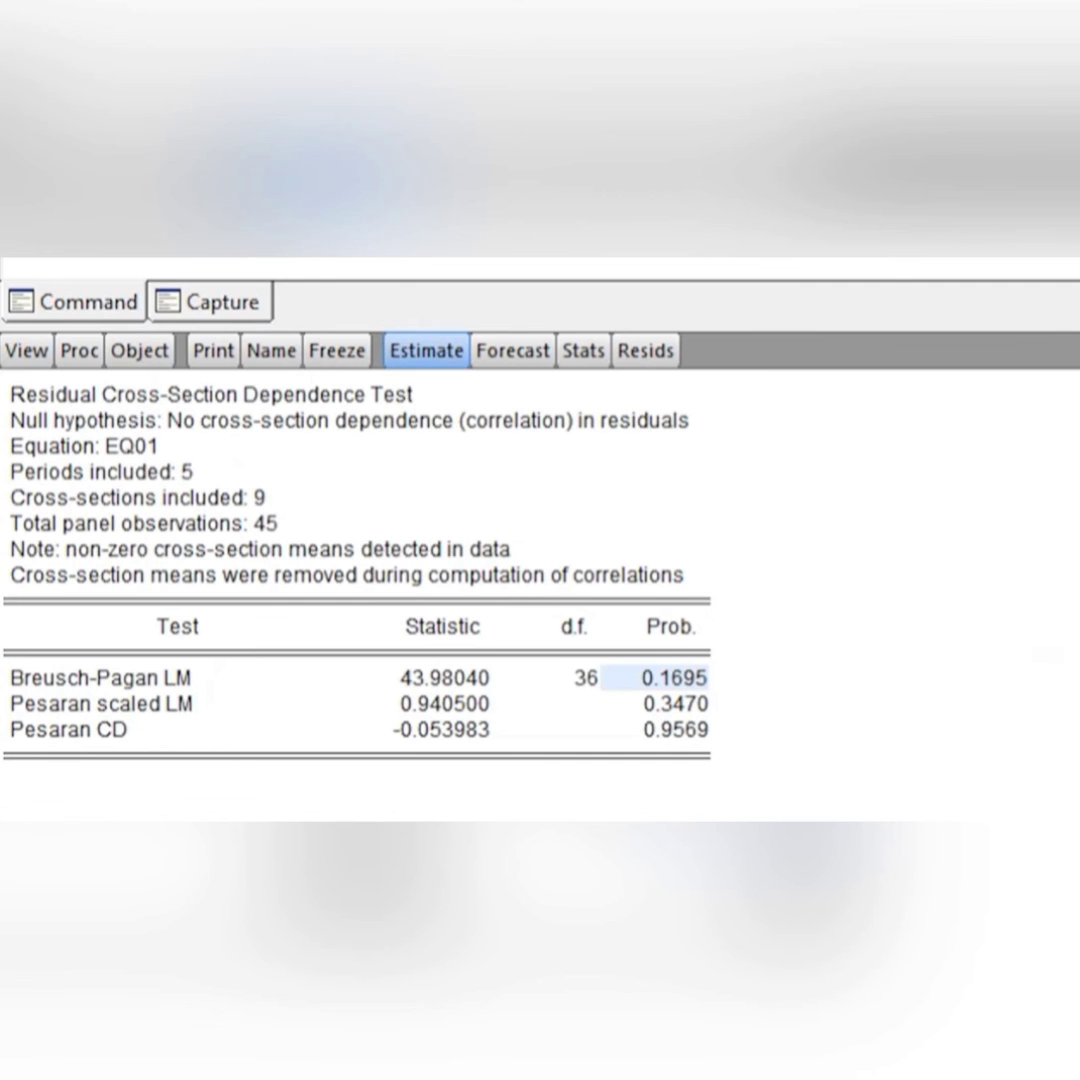
- Re-estimate eq01 by least squares for 2012 2016 and examine Prob(F-statistic), adjusted R-squared and the regressors' t-statistics and probabilities
{"action": "left_click", "coordinate": [213, 458]}
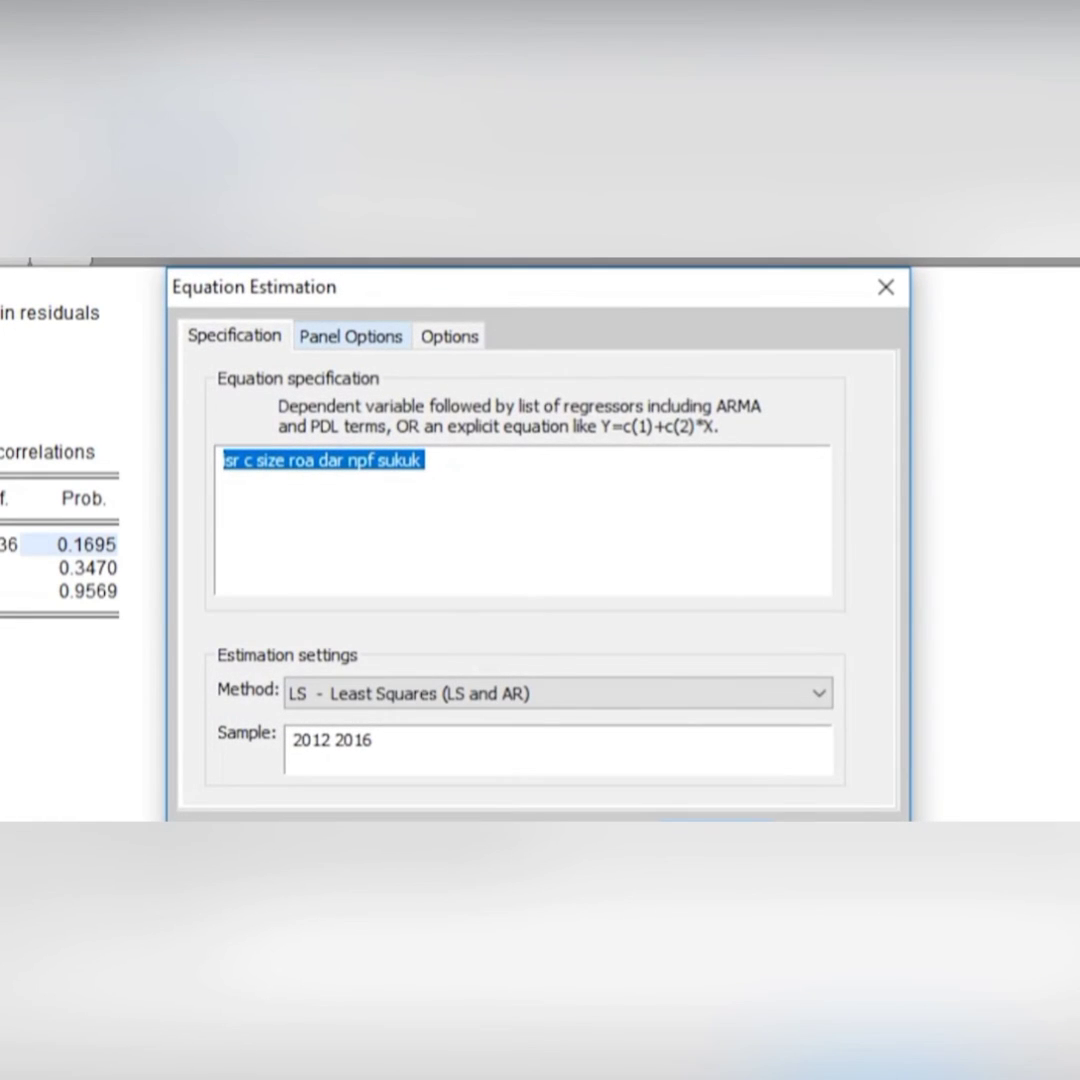
{"action": "left_click", "coordinate": [352, 338]}
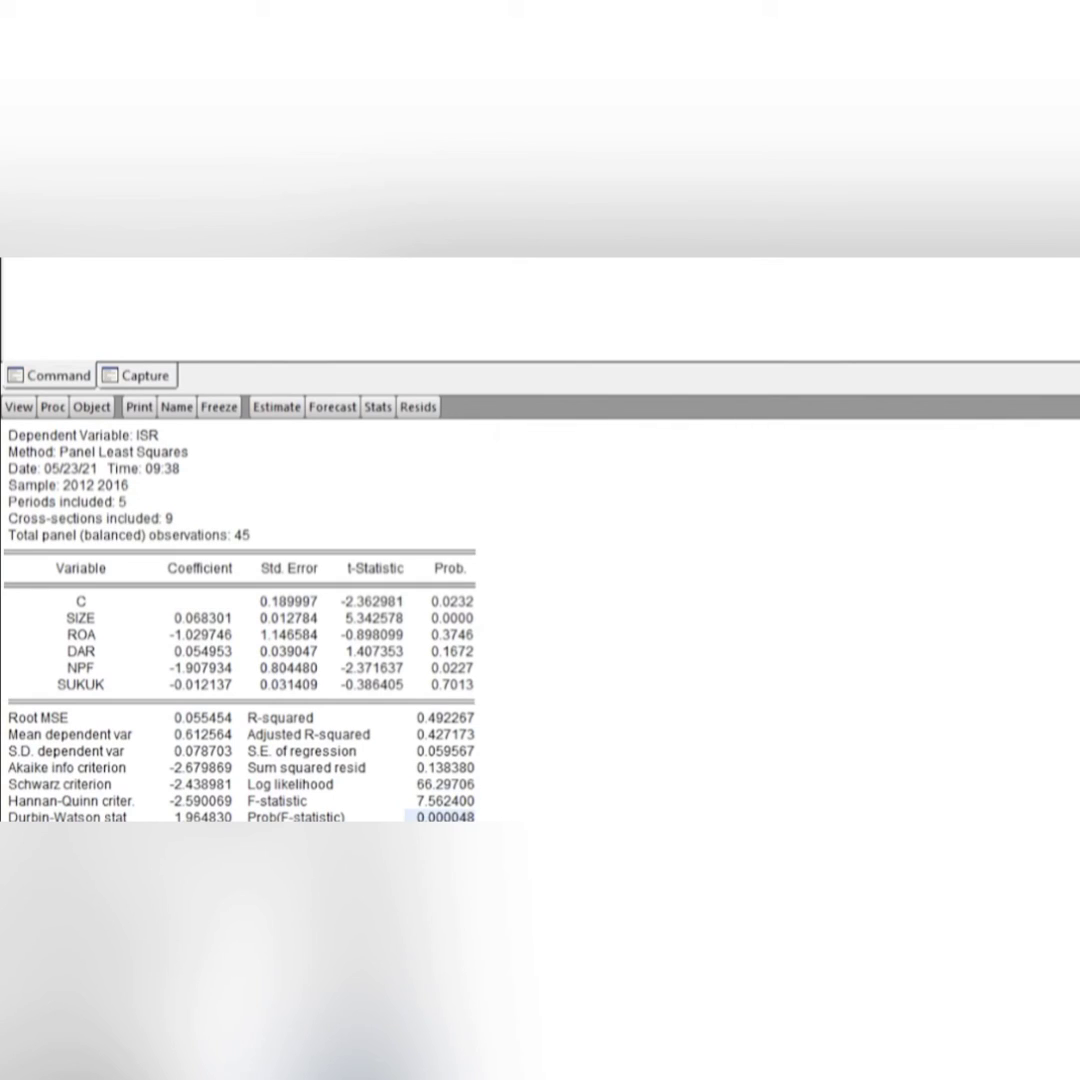
{"action": "mouse_move", "coordinate": [445, 816]}
{"action": "left_mouse_down"}
{"action": "mouse_move", "coordinate": [445, 785]}
{"action": "mouse_move", "coordinate": [445, 801]}
{"action": "left_mouse_up"}
{"action": "left_click", "coordinate": [440, 735]}
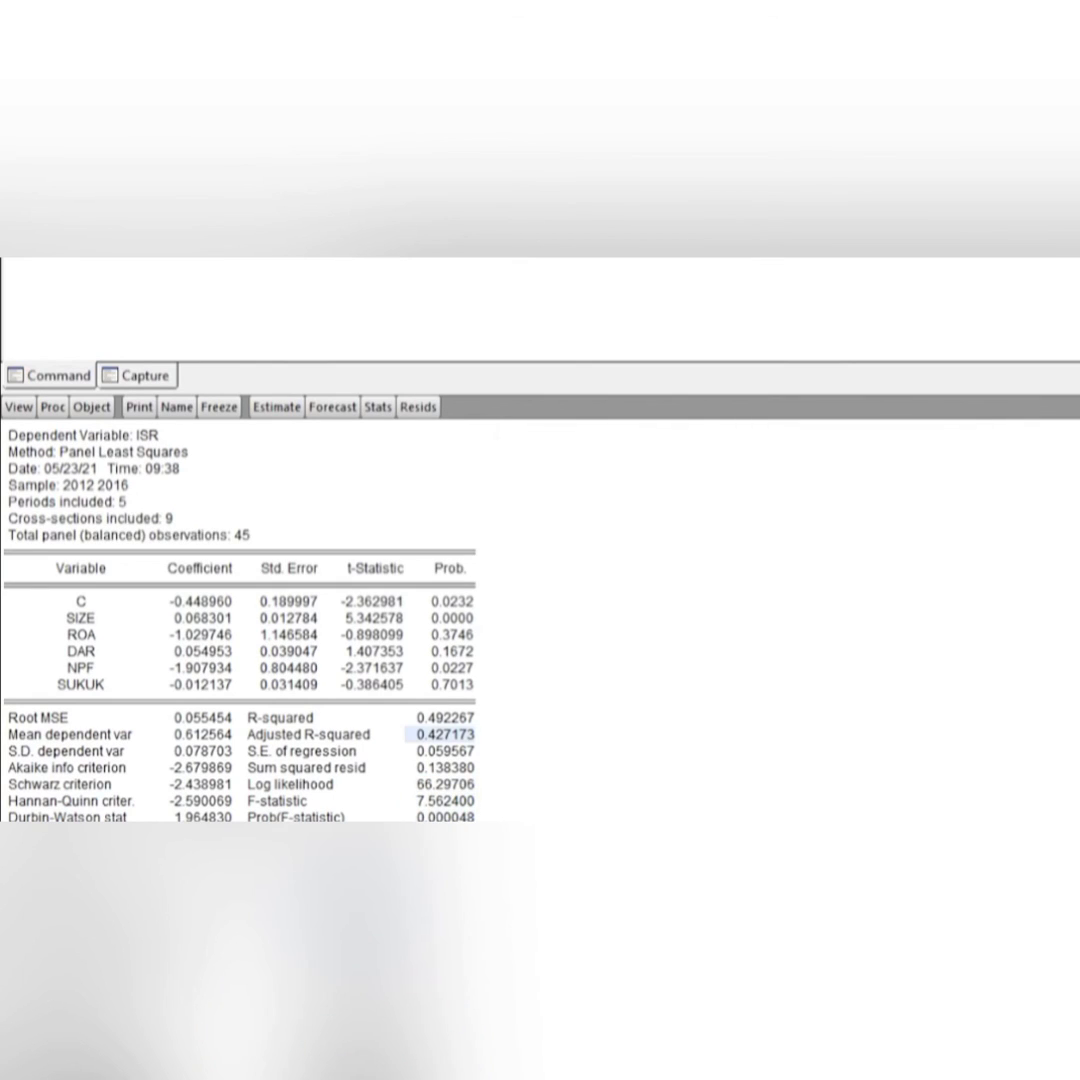
{"action": "left_click_drag", "start_coordinate": [360, 617], "coordinate": [450, 684]}
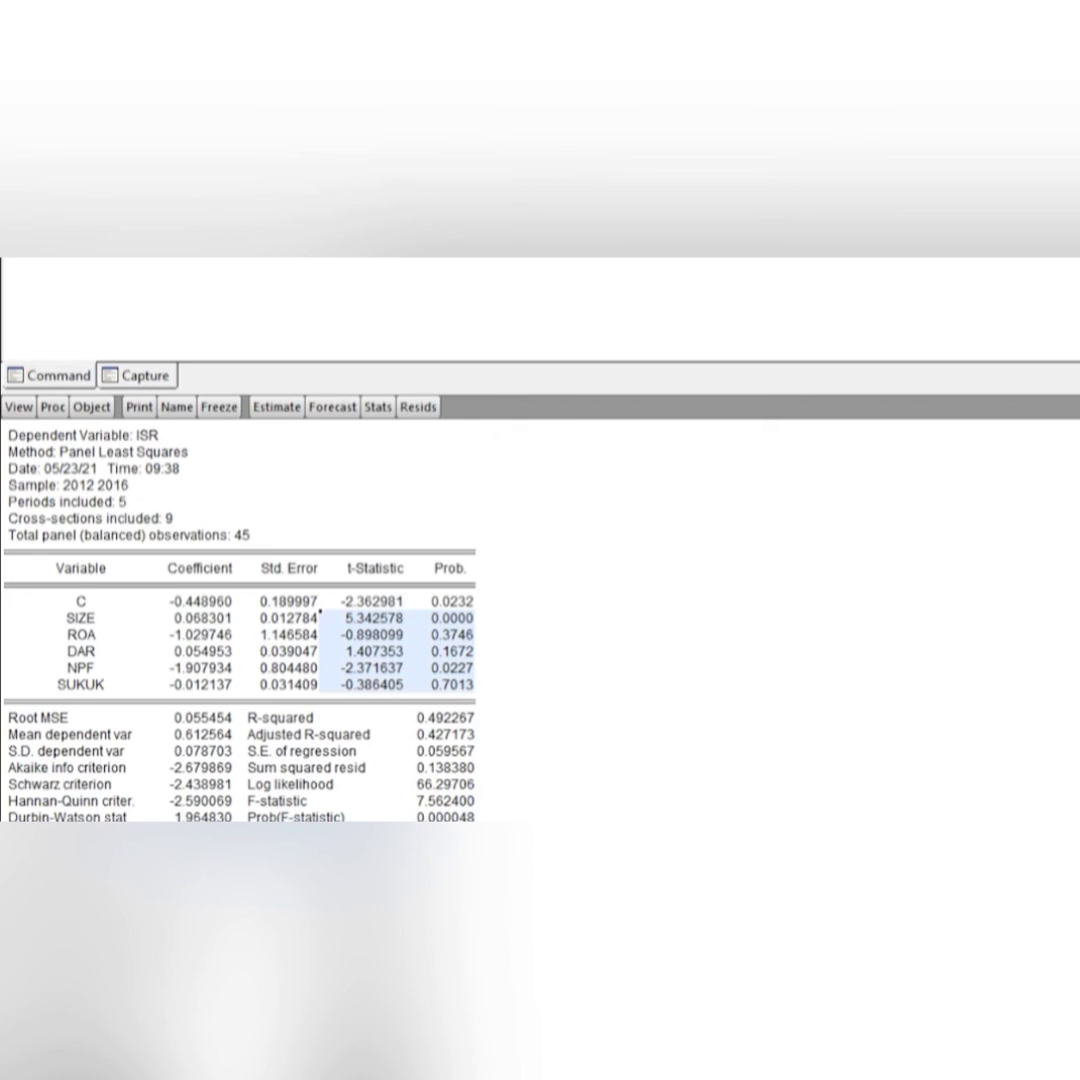